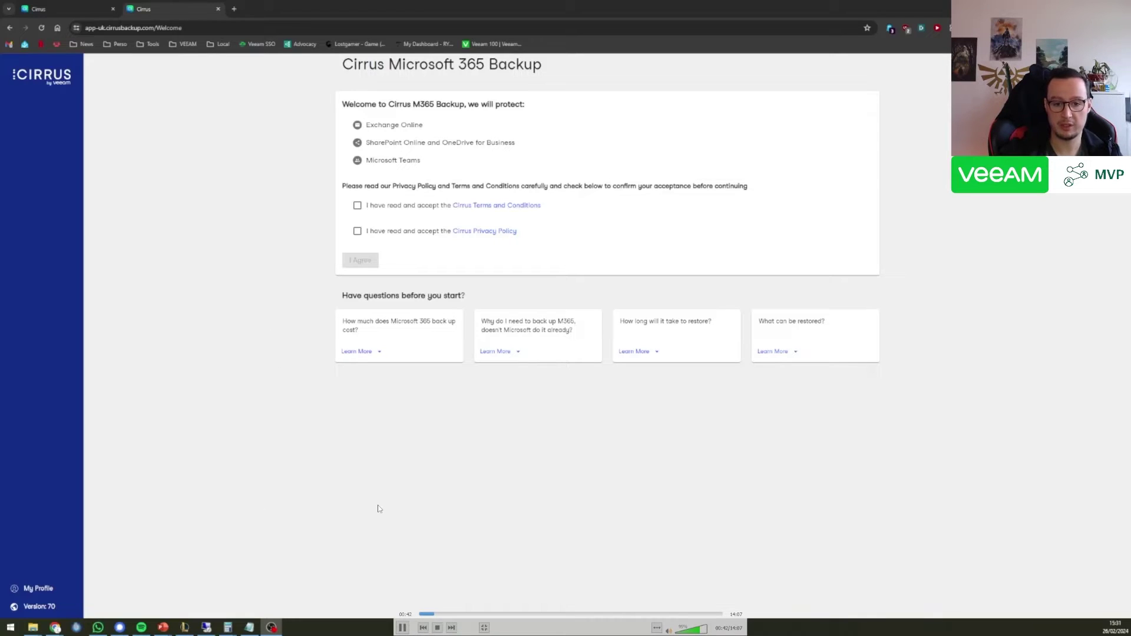
Skip the playing demo recording ahead from the welcome page to the organisation details form
left_click(436, 614)
left_click(444, 615)
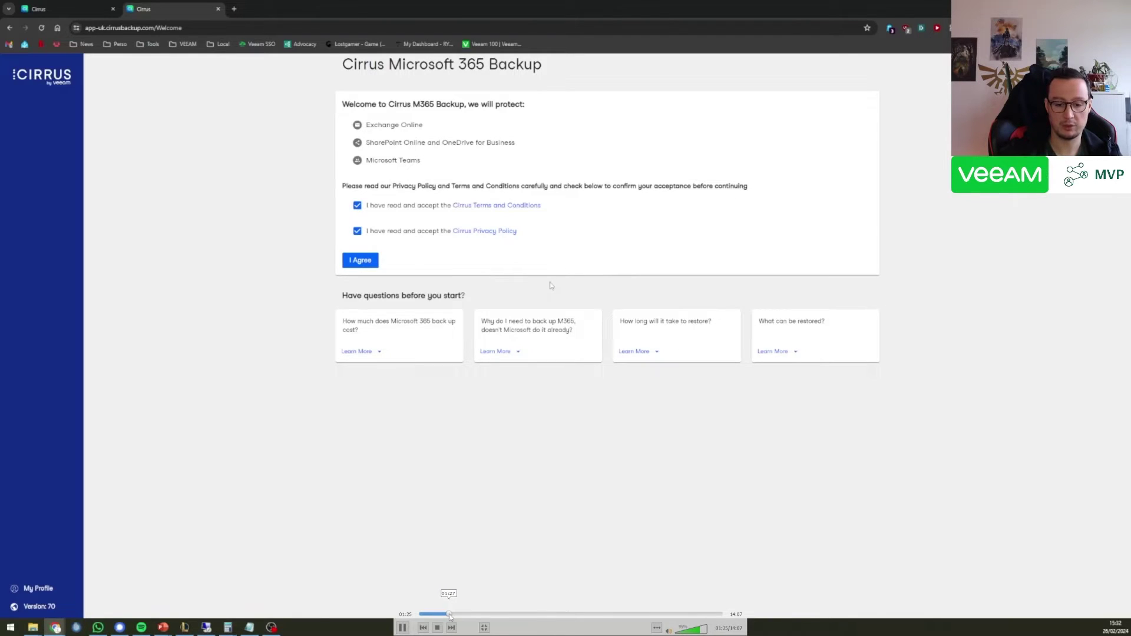
left_click(447, 614)
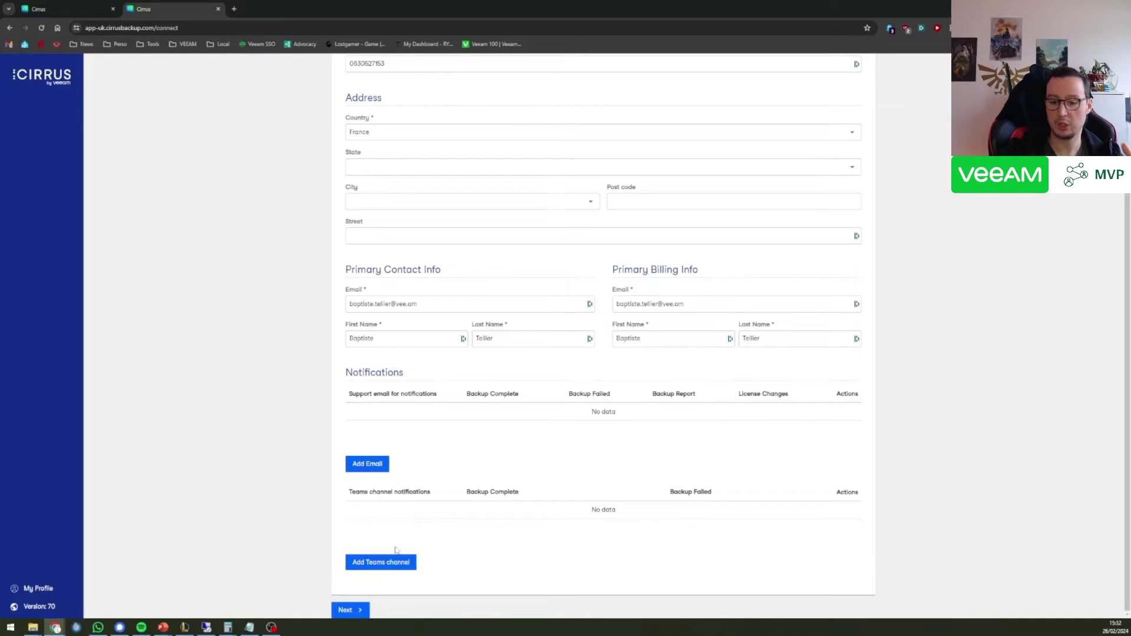
View the Teams channel notifications dialog with its incoming webhook URL field, and cancel it without adding a channel
left_click(412, 562)
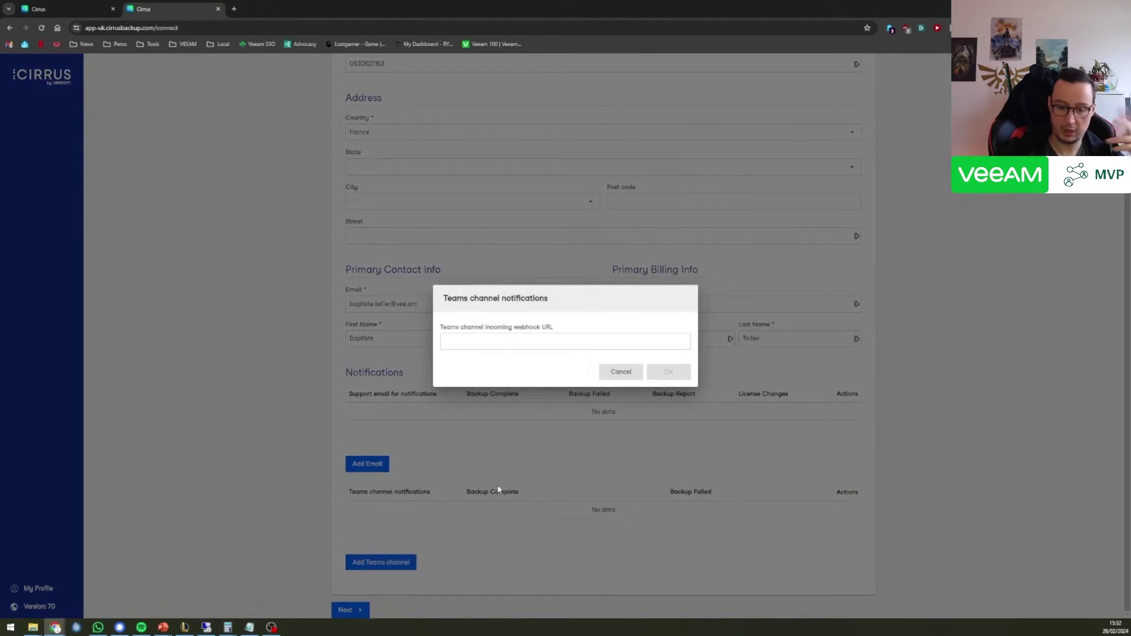
left_click(529, 347)
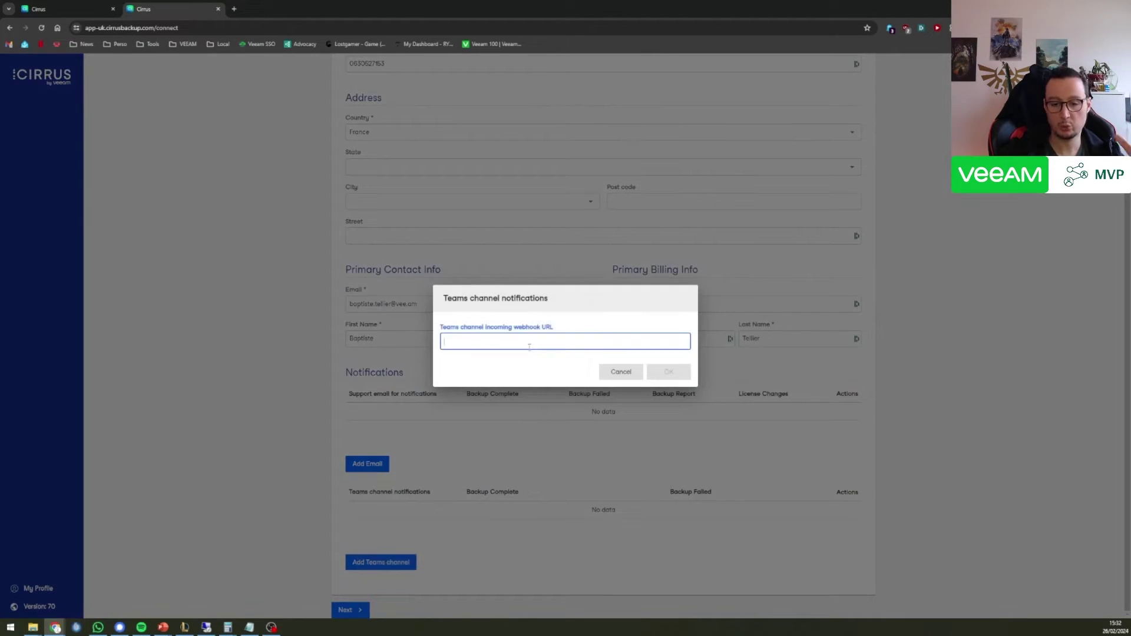
left_click(621, 378)
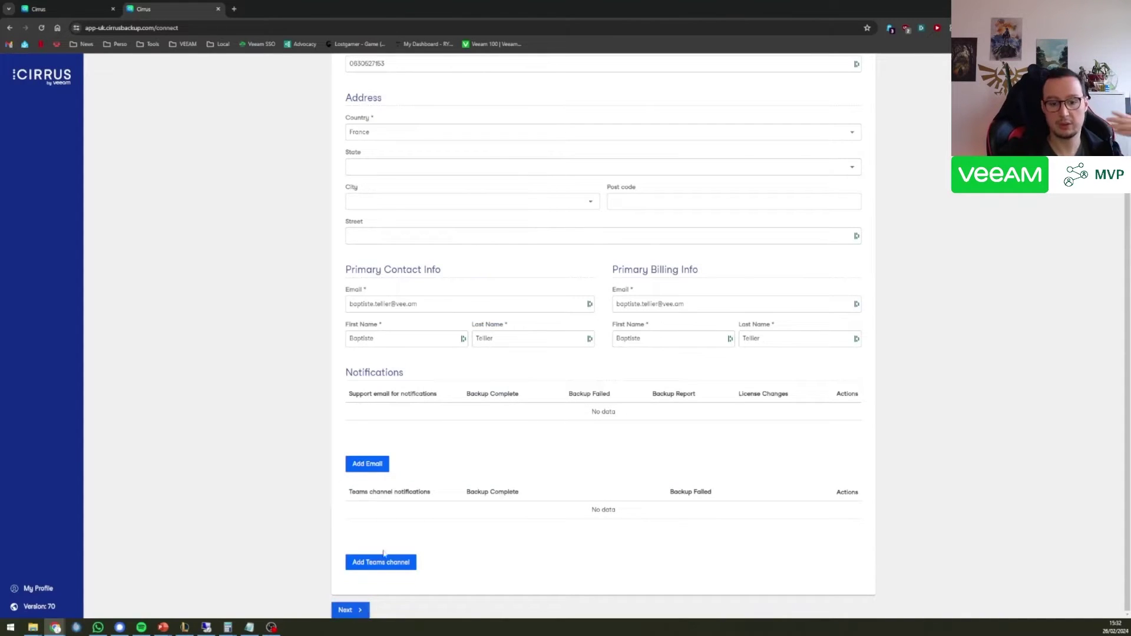
Leave the organisation details form as filled in and continue to the Connect to Microsoft 365 stage
left_click(358, 612)
scroll(380, 561, "down", 3)
left_click(352, 610)
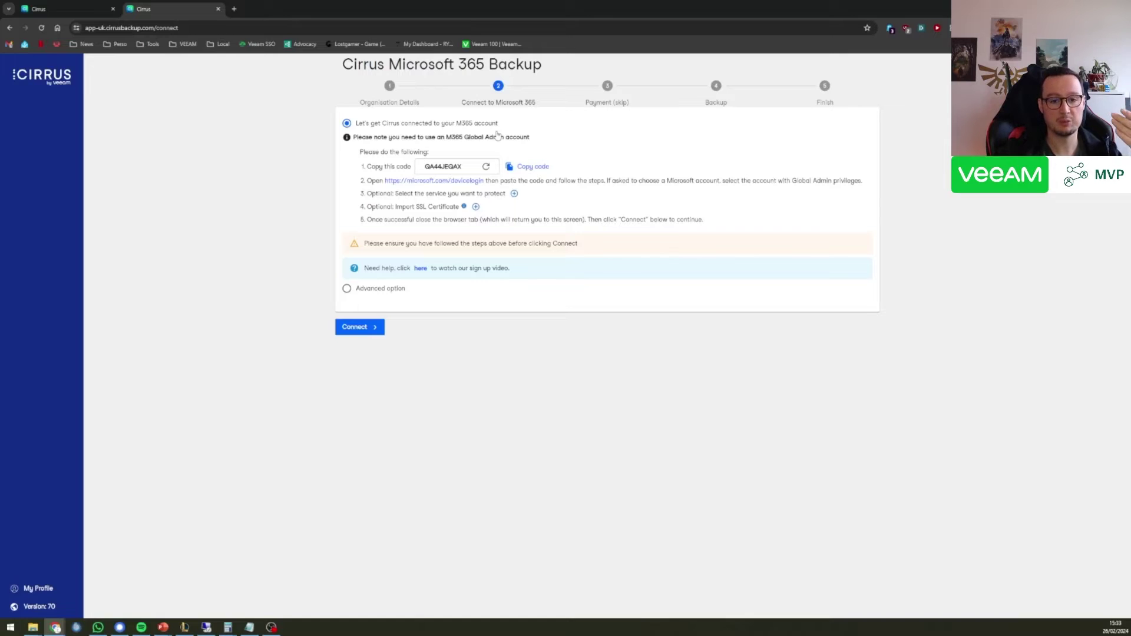
Open the Microsoft device login page, copy the device code from the Cirrus page, and submit it on the login page
left_click(456, 183)
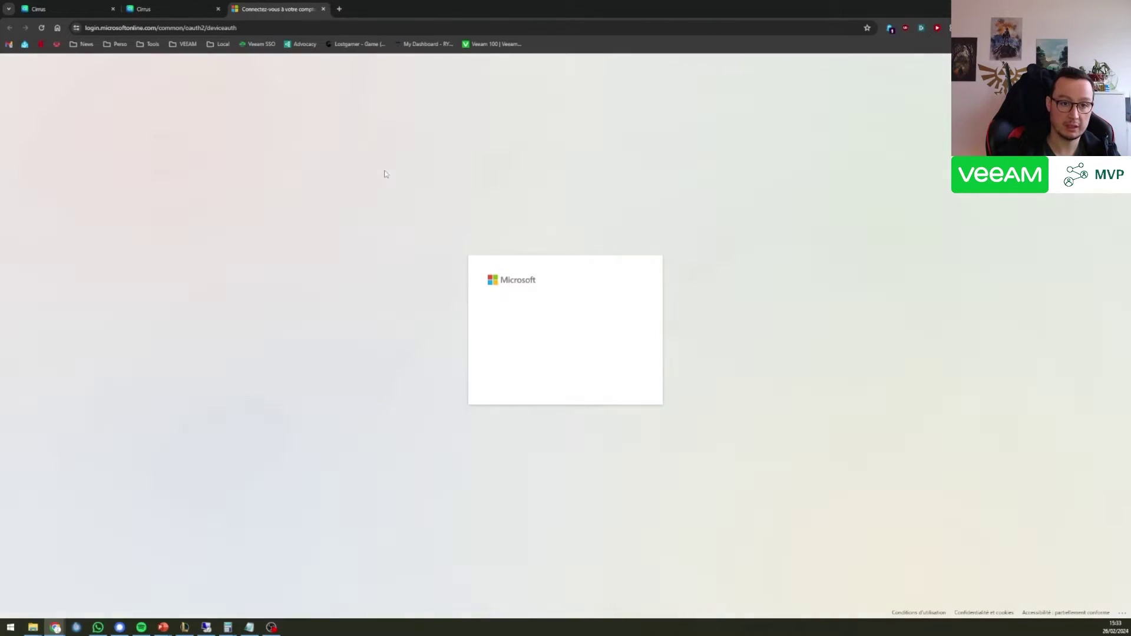
left_click(171, 9)
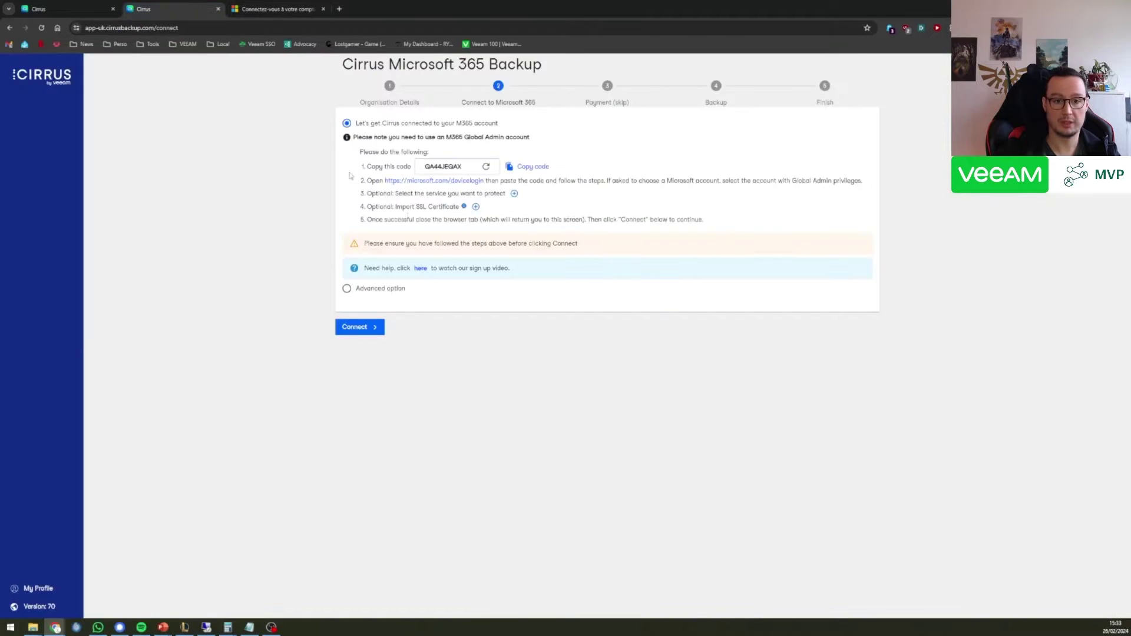
left_click(524, 167)
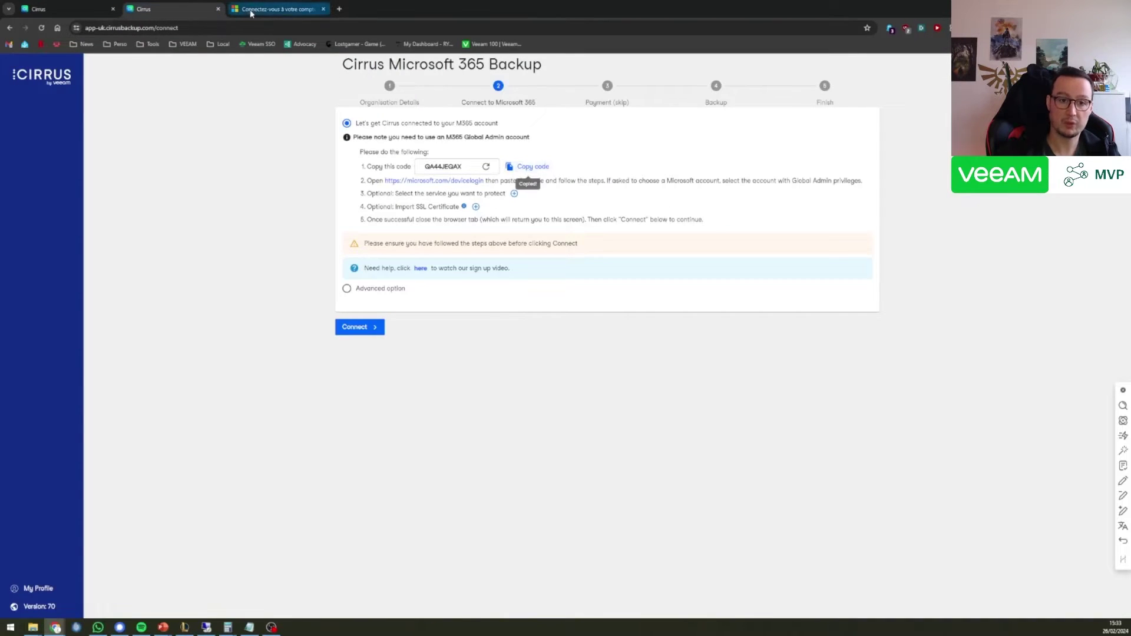
left_click(276, 9)
left_click(513, 347)
key("ctrl+v")
left_click(634, 377)
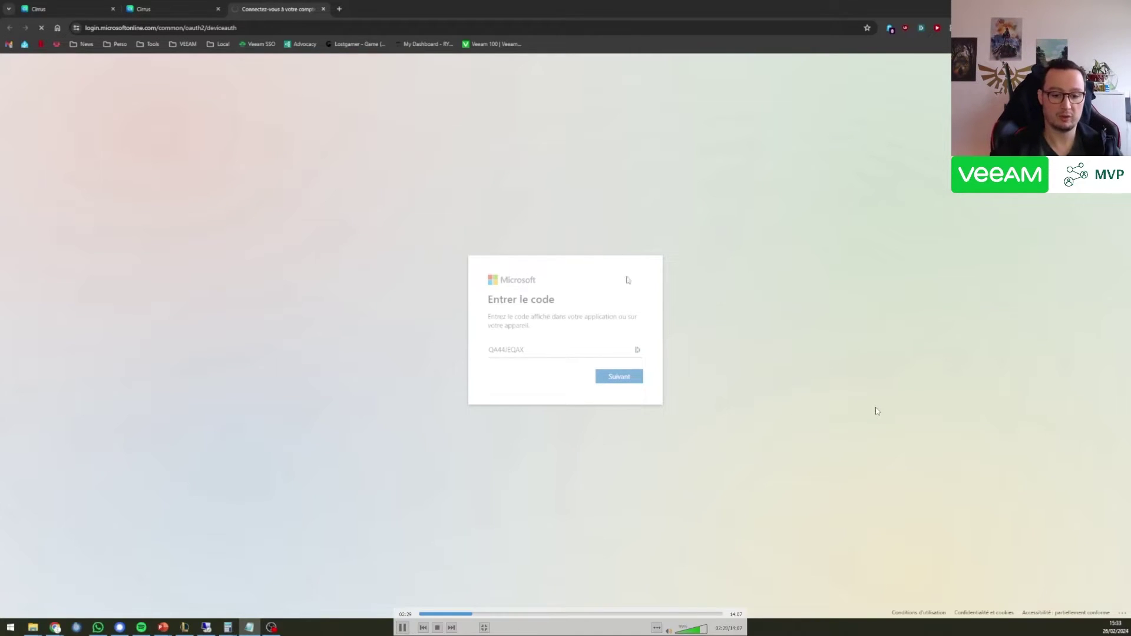
Consent on behalf of the organisation and accept the permissions requested by the Cirrus registration UK application
key("Right")
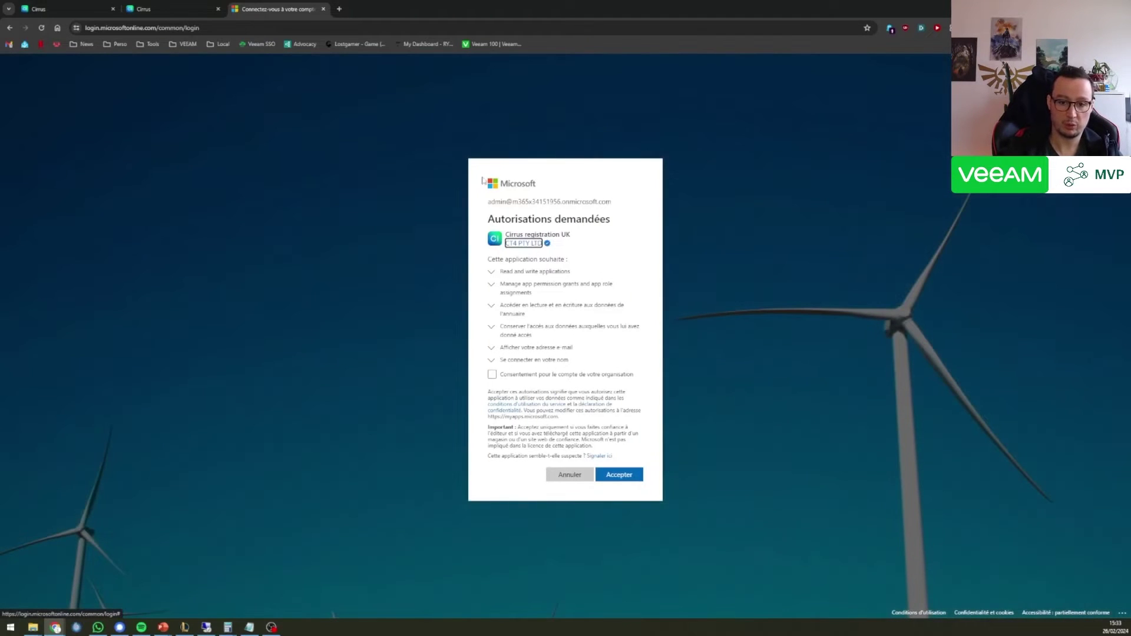
left_click(581, 236)
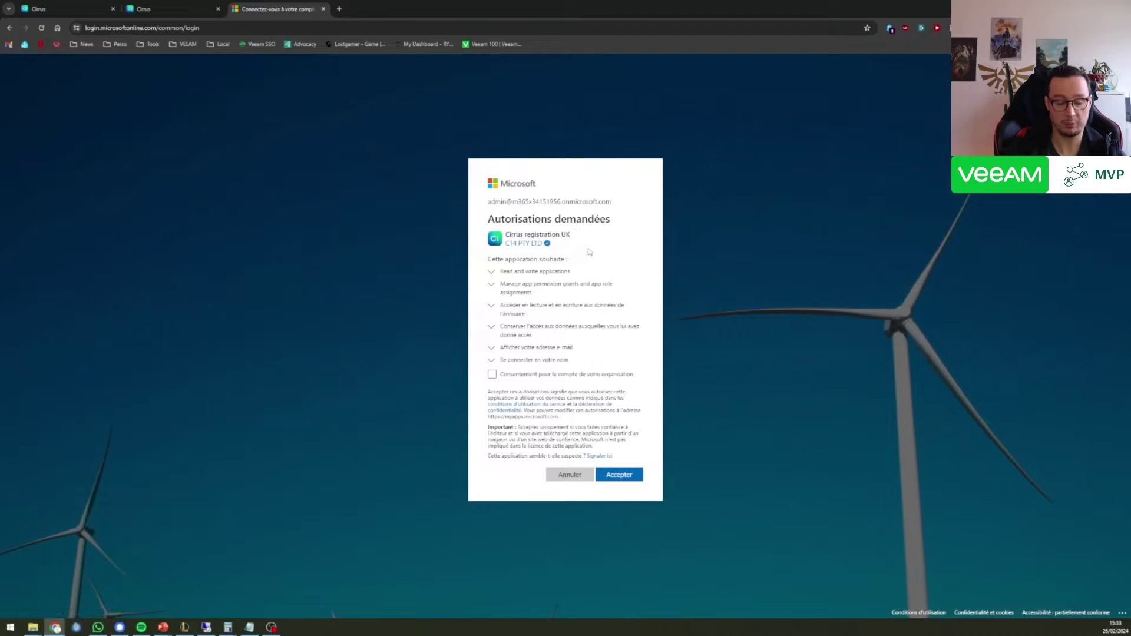
left_click(492, 374)
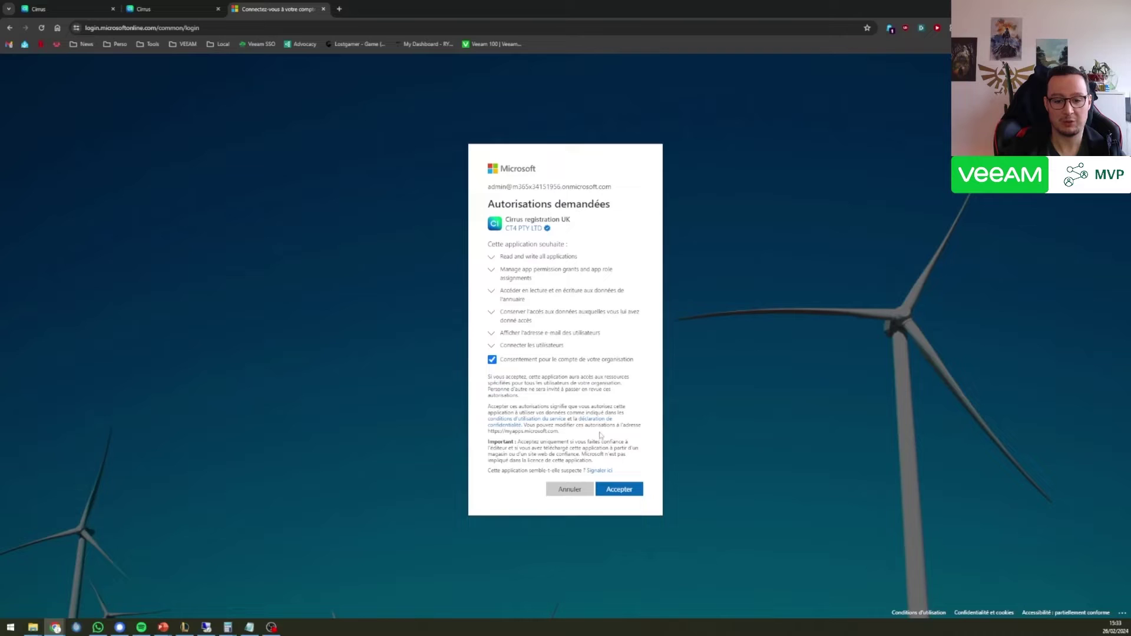
left_click(615, 489)
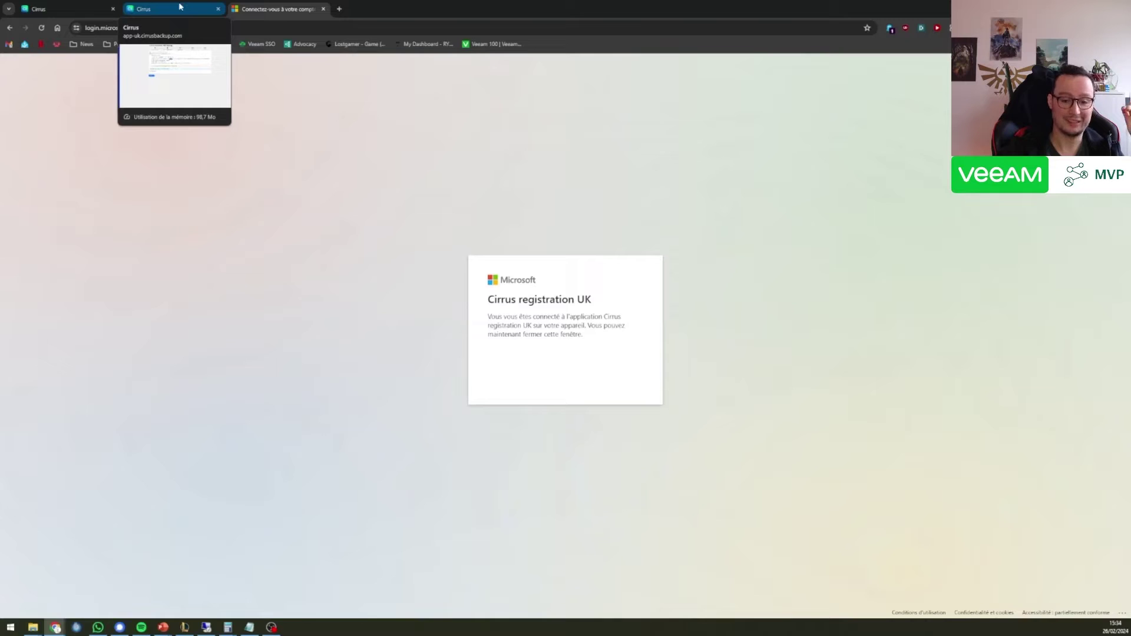
Return to the Cirrus connection page and show its Advanced option for uploading a custom app registration
left_click(179, 6)
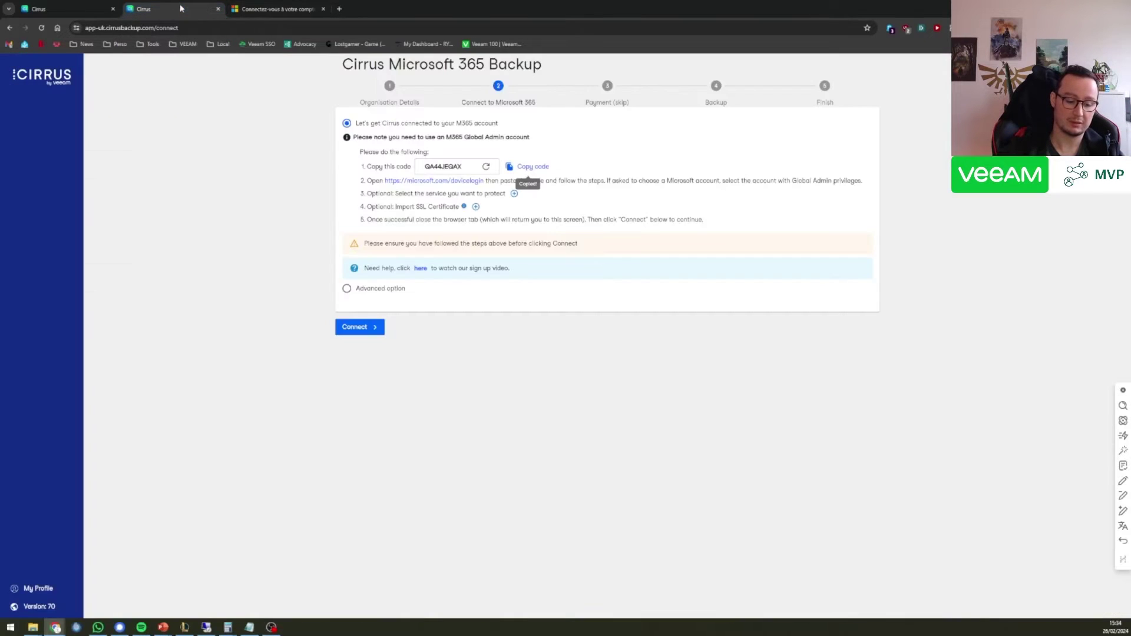
left_click(384, 291)
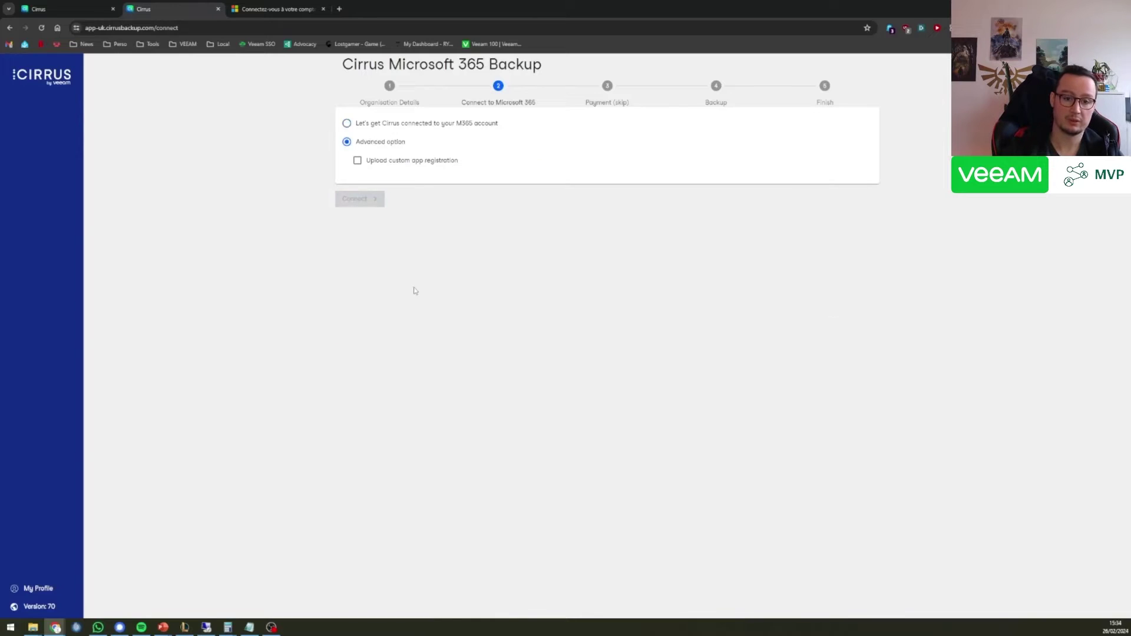
left_click(404, 169)
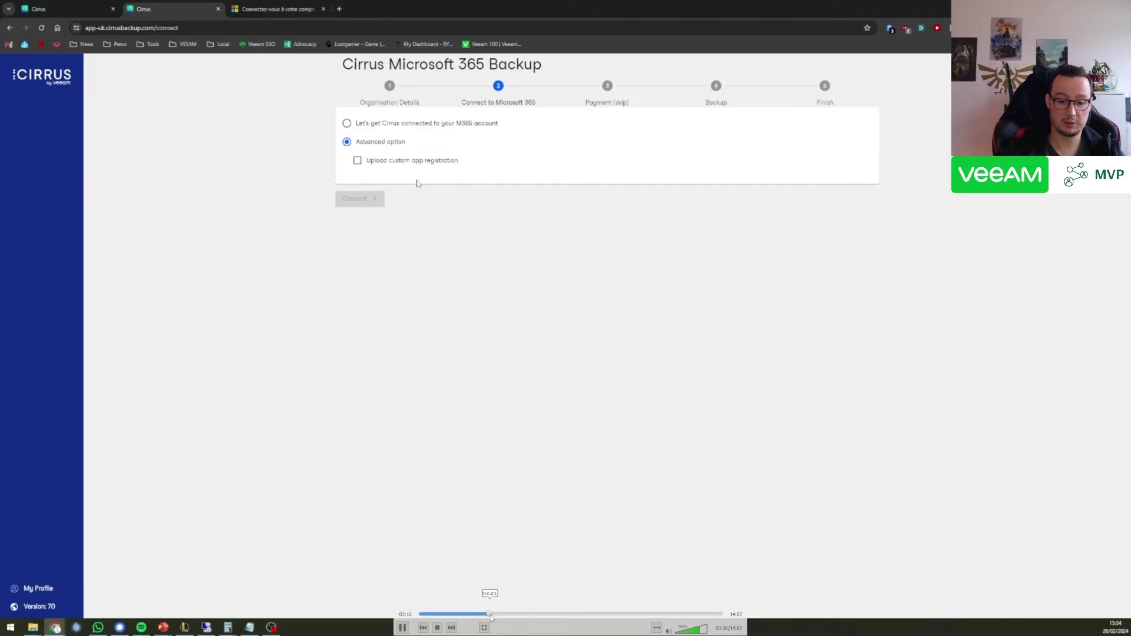
Skip the demo recording ahead through the repeated device login and connection verification to the Payment stage
left_click(501, 614)
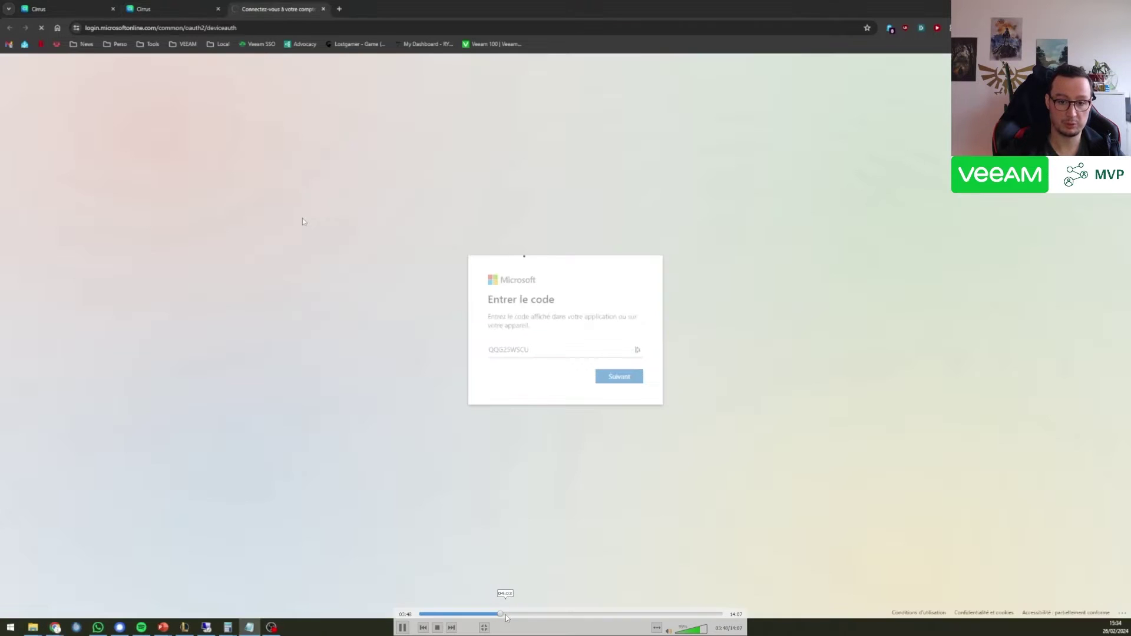
left_click(506, 614)
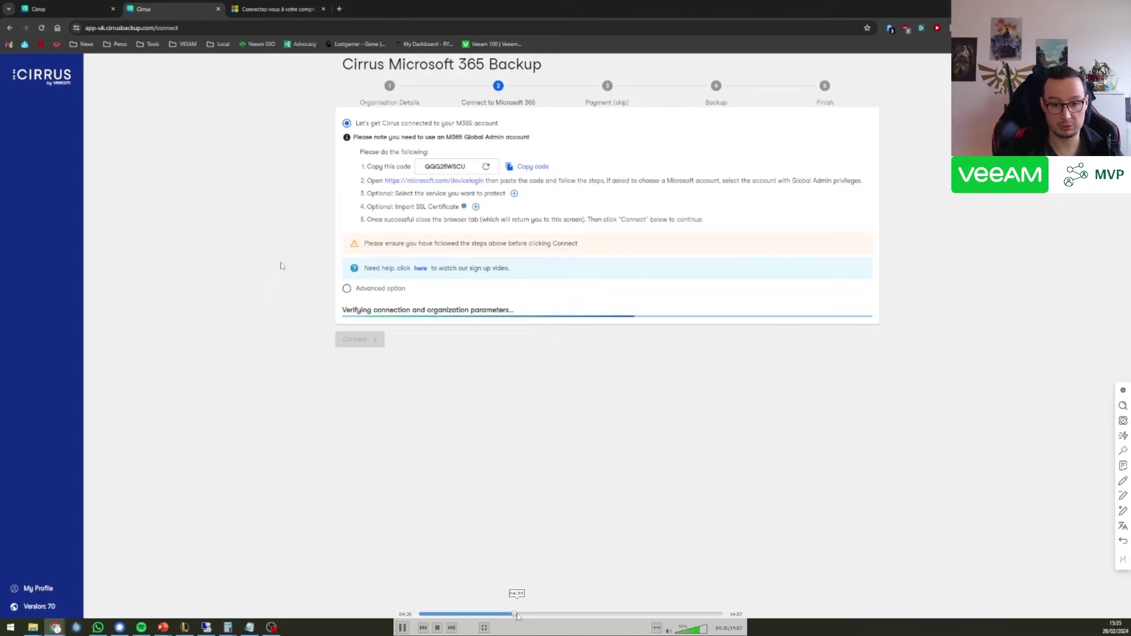
left_click(515, 615)
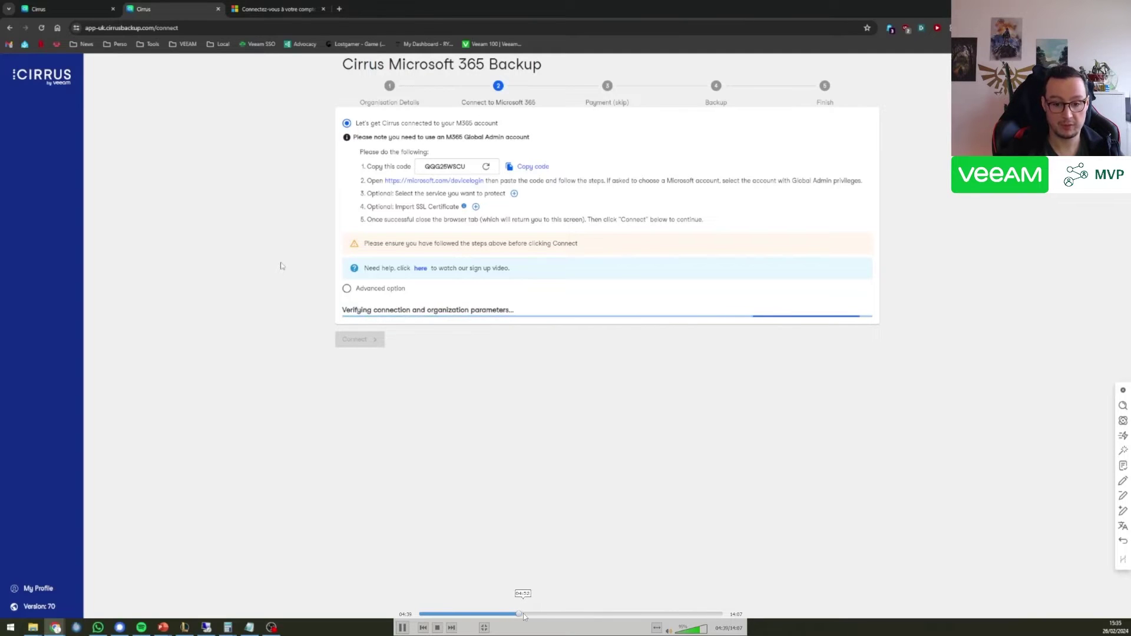
left_click(526, 613)
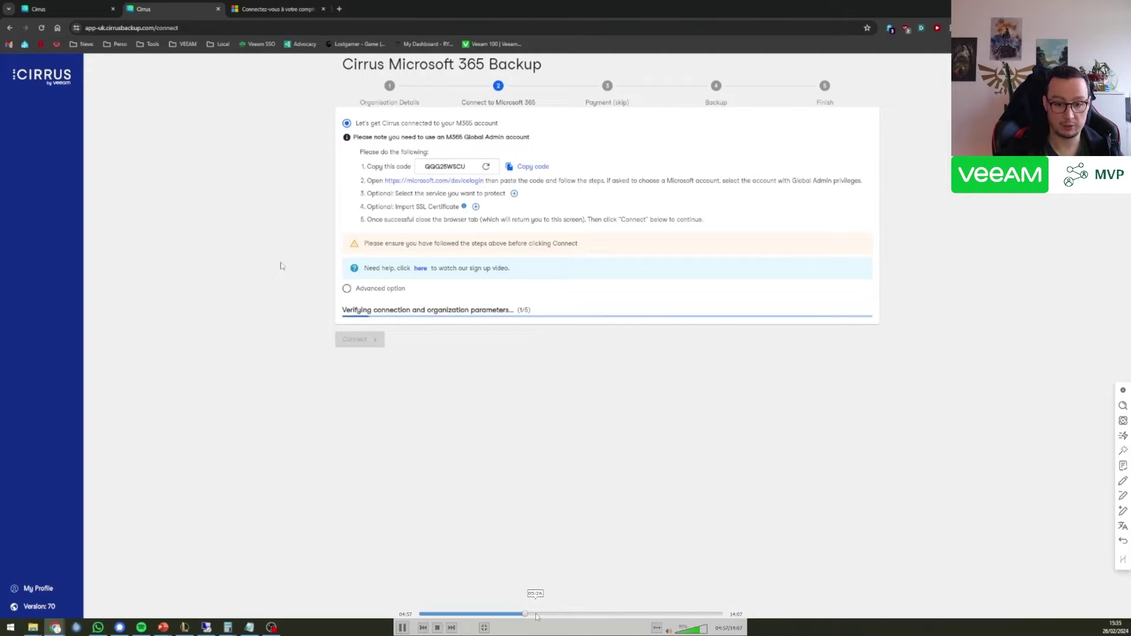
left_click(532, 614)
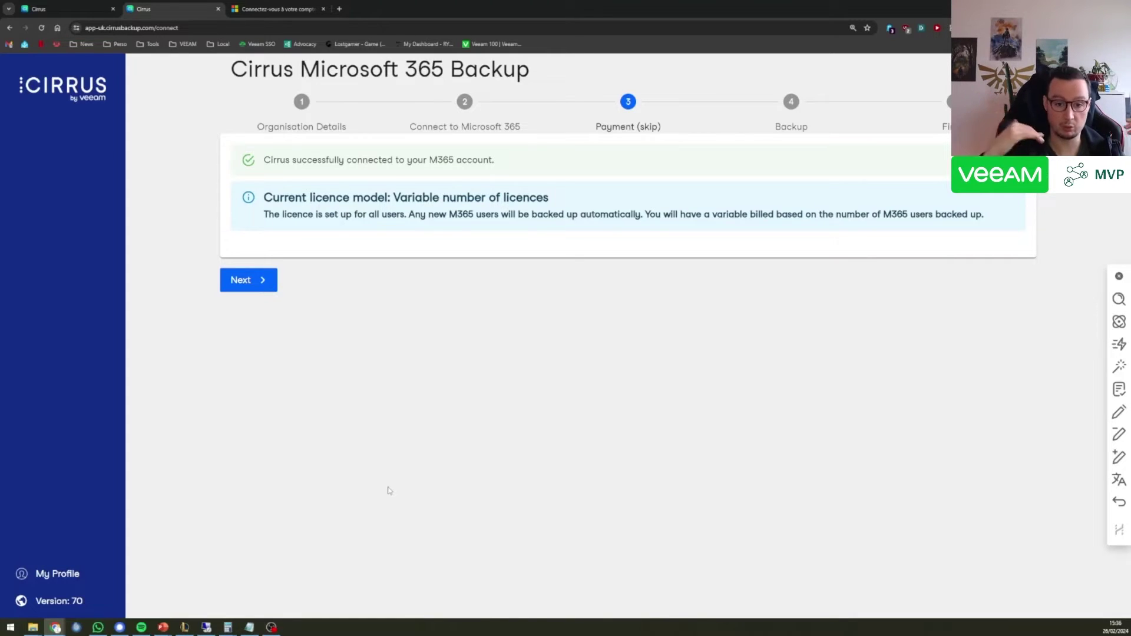
Skip the demo recording ahead to the Backup stage and view its storage region choices
mouse_move(651, 523)
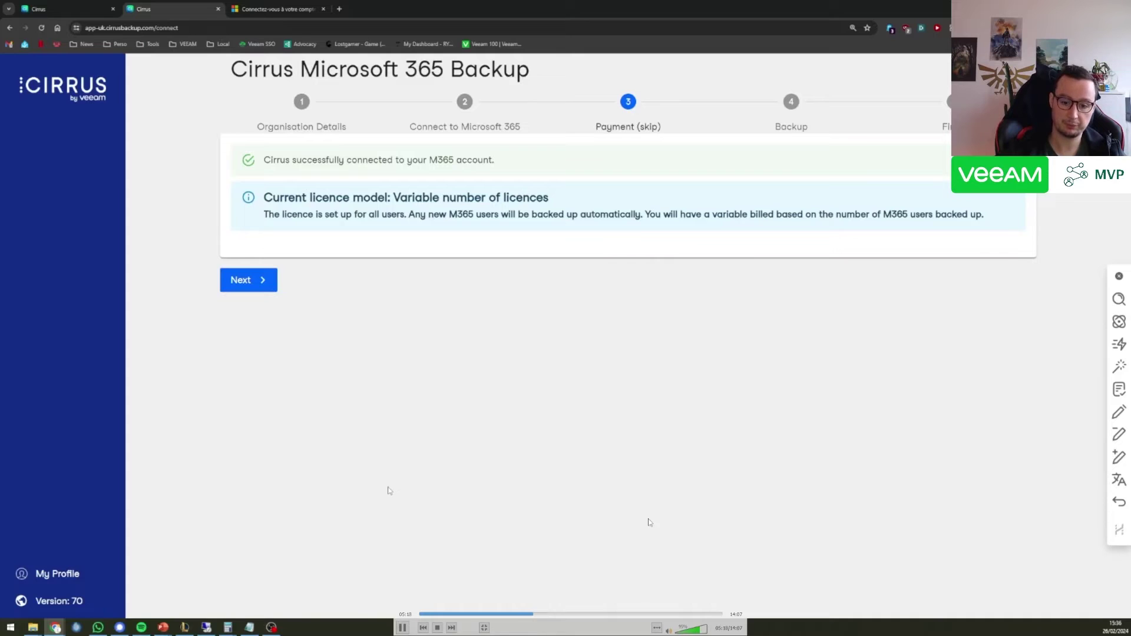
left_click(543, 614)
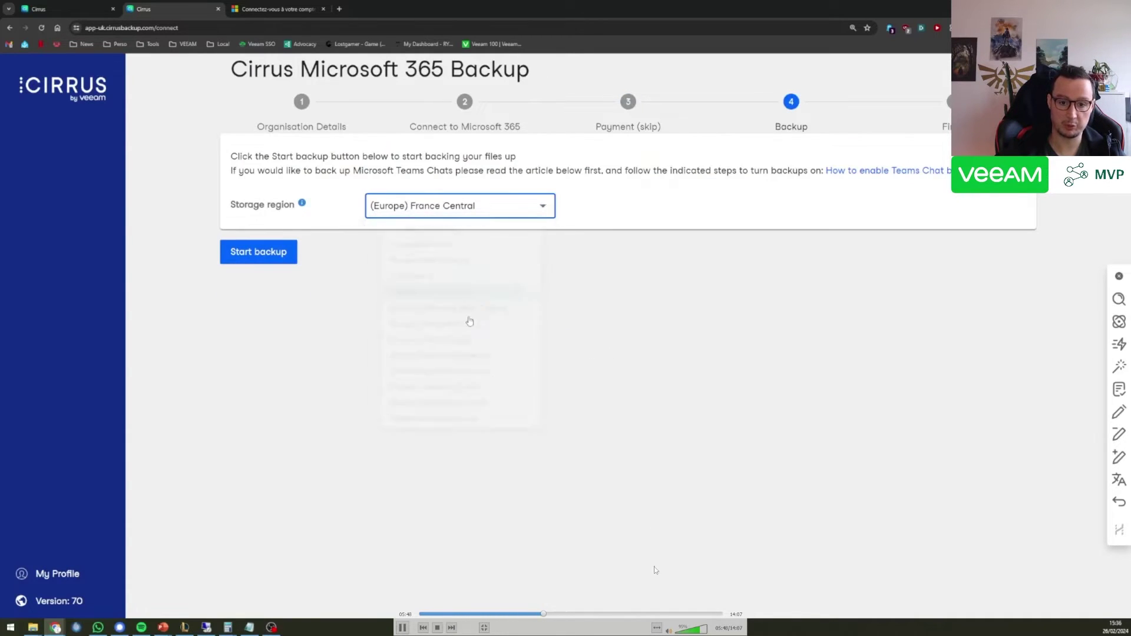
left_click(542, 614)
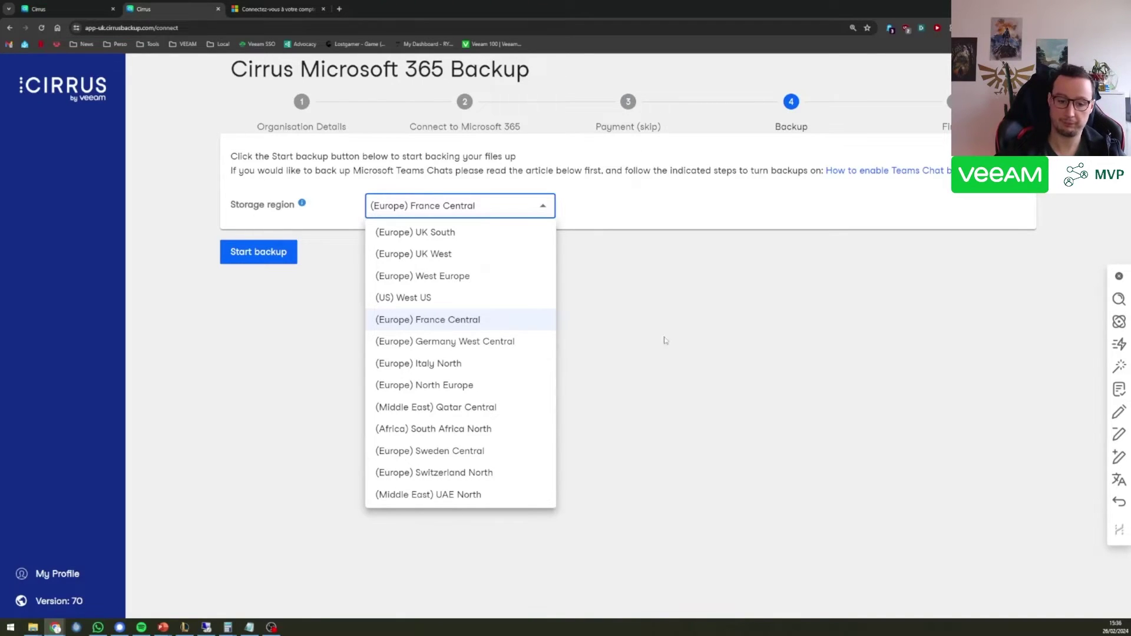
Skip the demo recording past the first backup preparation and pause at the backup items of the All Exchange objects job
left_click(548, 615)
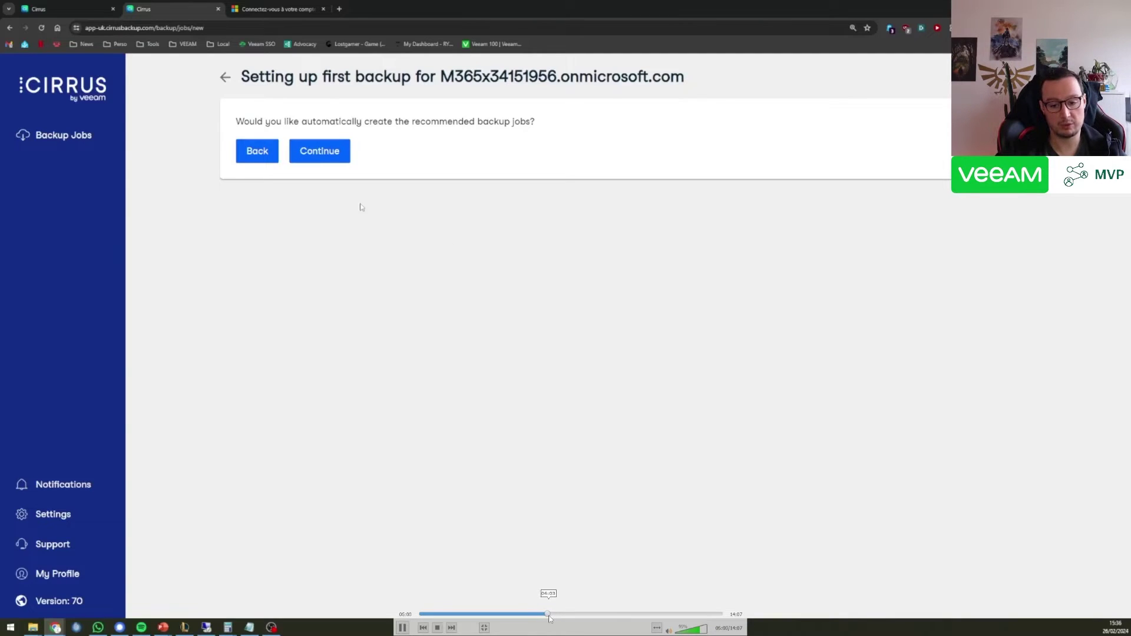
left_click(549, 614)
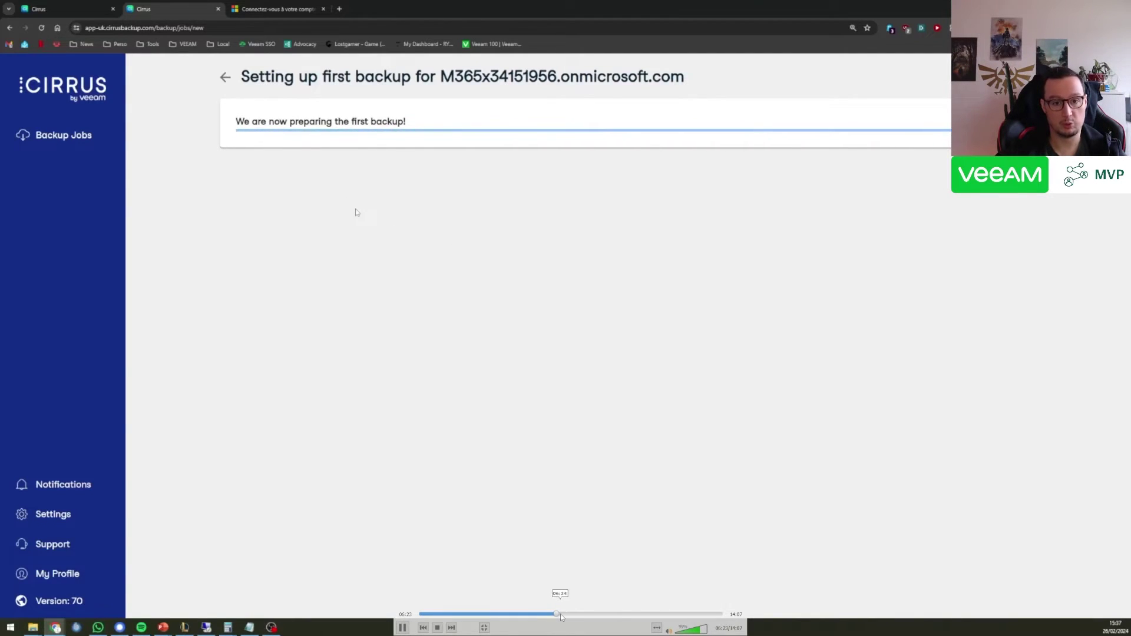
left_click(573, 614)
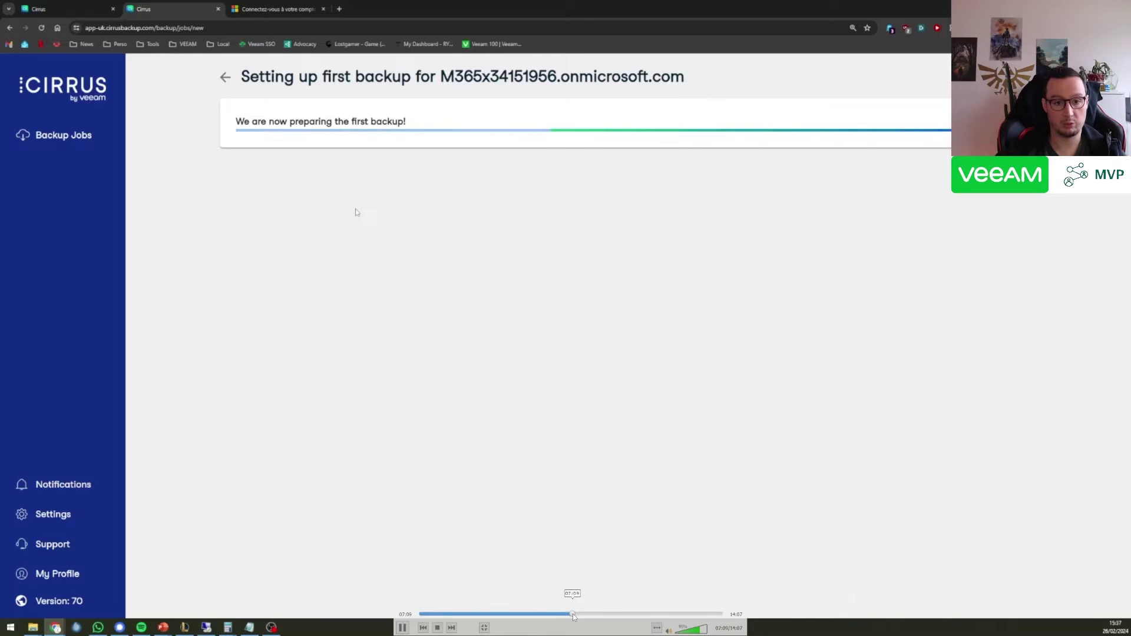
left_click(577, 613)
left_click(759, 556)
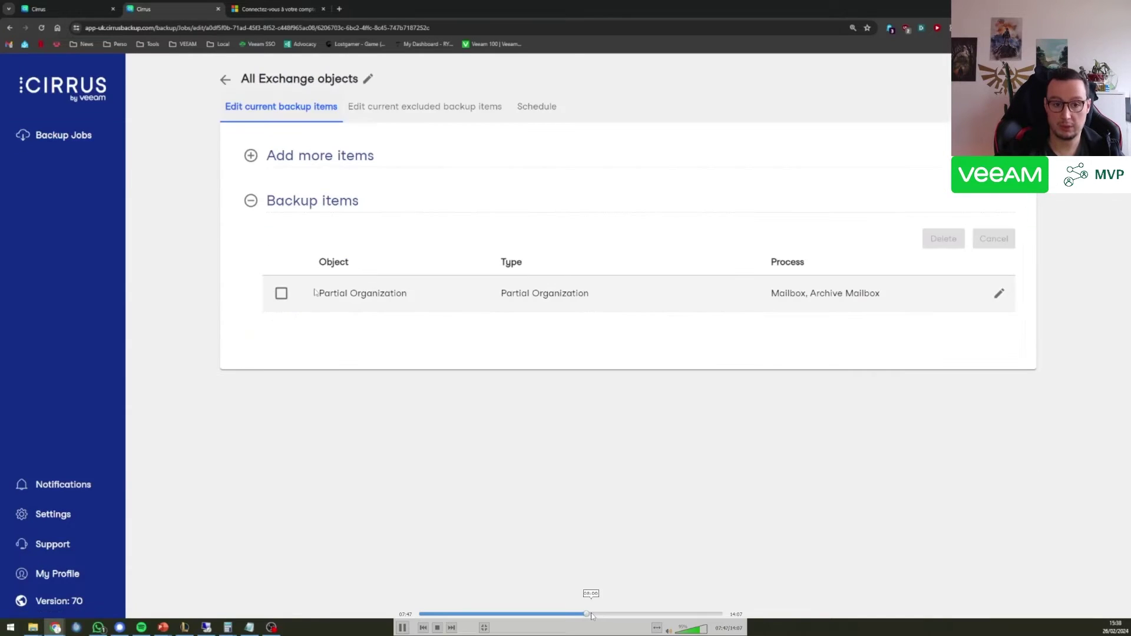
key("space")
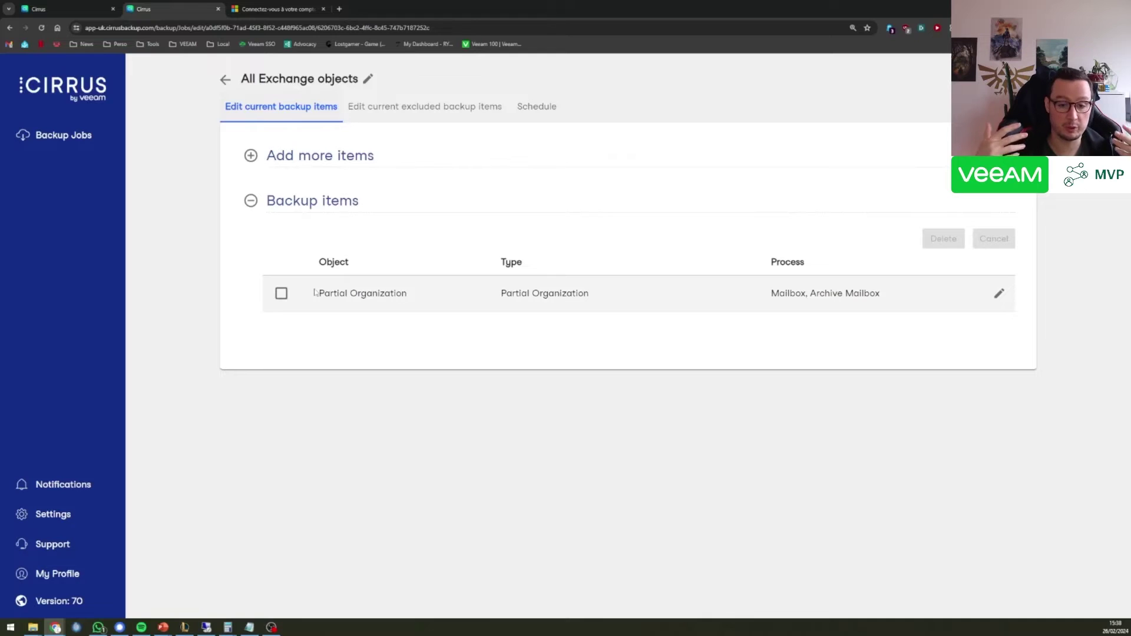
Skip the demo recording ahead to the backup jobs list and review the creation of the new All Sharepoint job
mouse_move(642, 426)
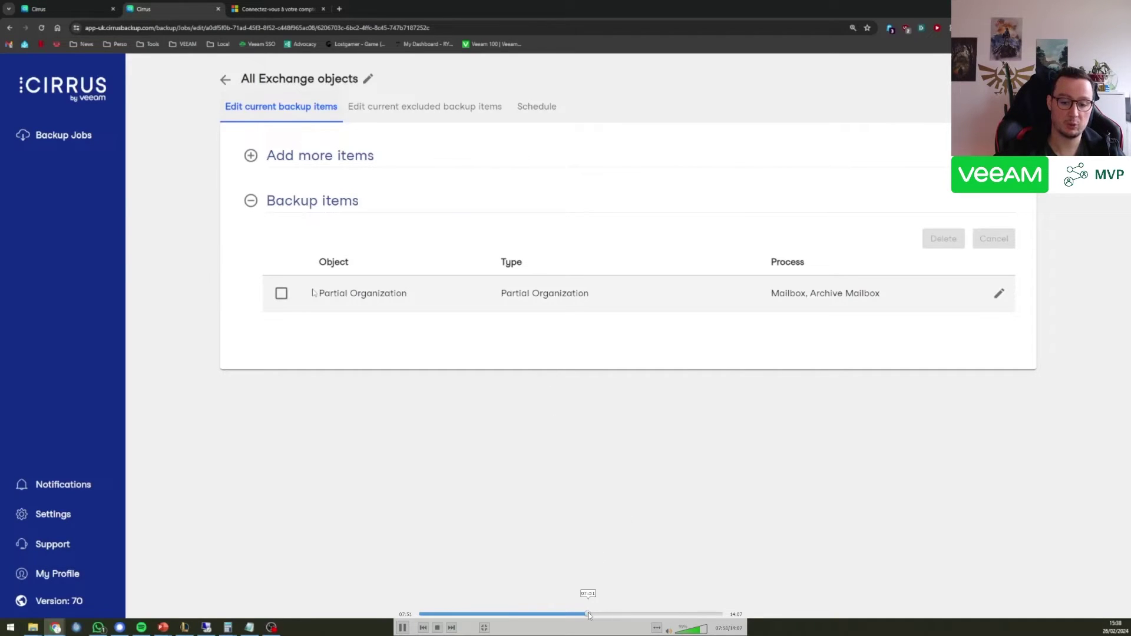
left_click_drag(588, 615, 598, 615)
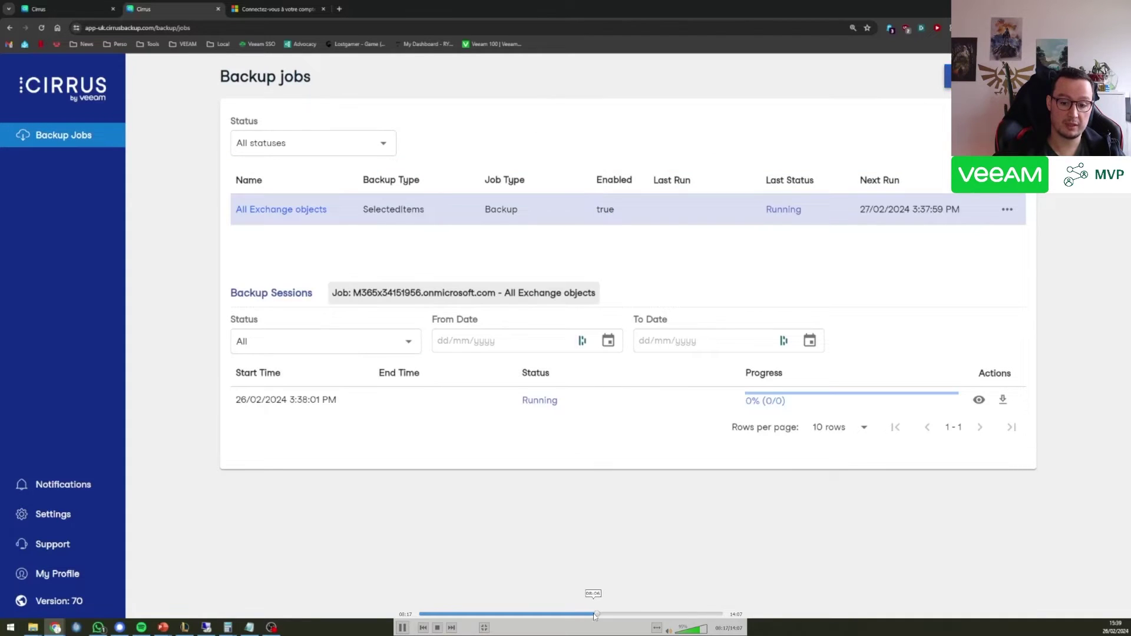
left_click(595, 615)
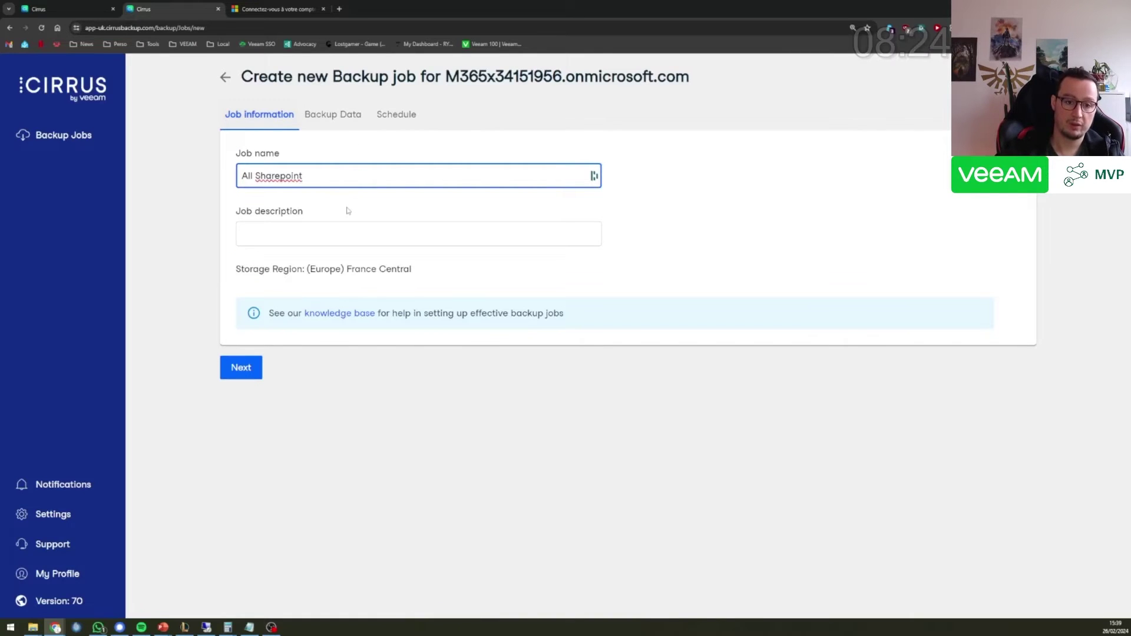
left_click(597, 614)
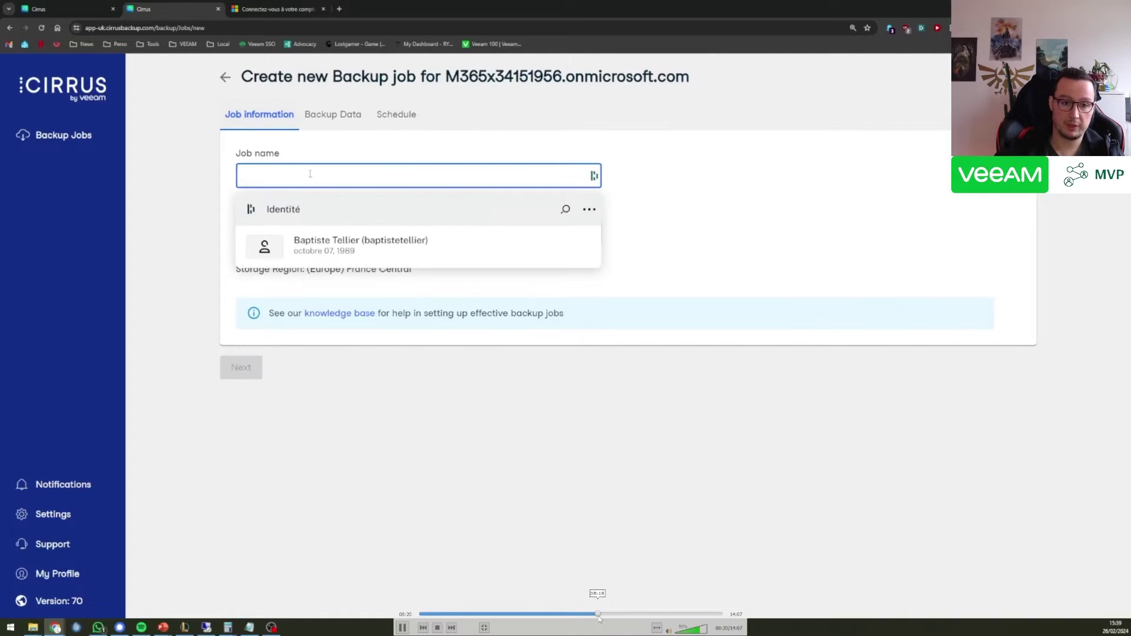
left_click(598, 613)
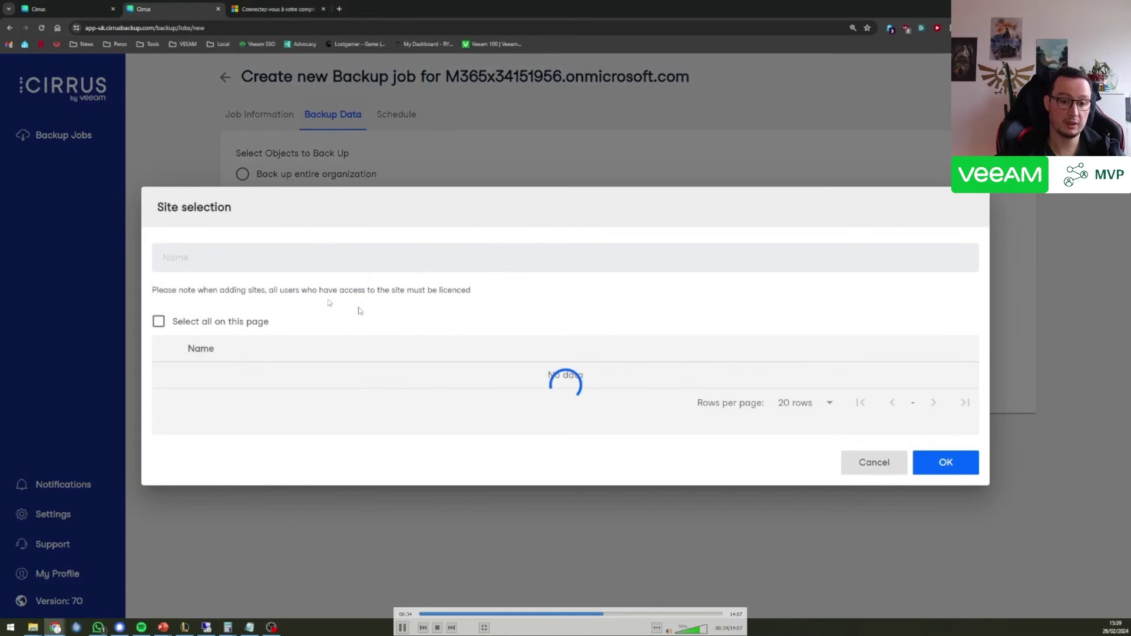
Skip the demo recording ahead to the SharePoint site list and pause to examine the selection of all sites on the page
left_click(613, 614)
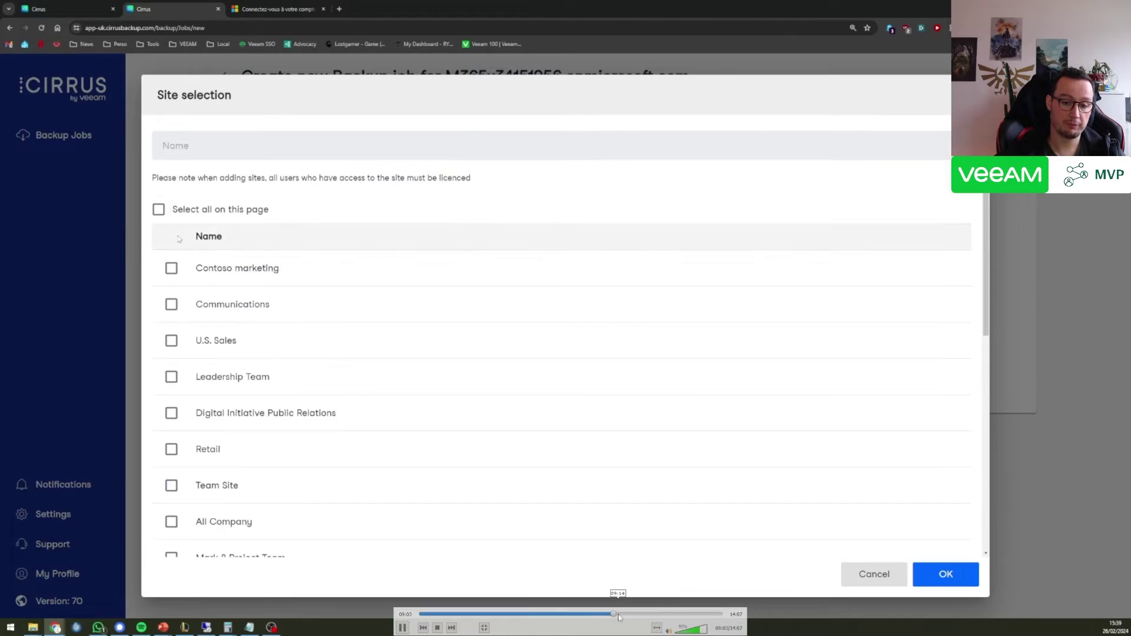
key("space")
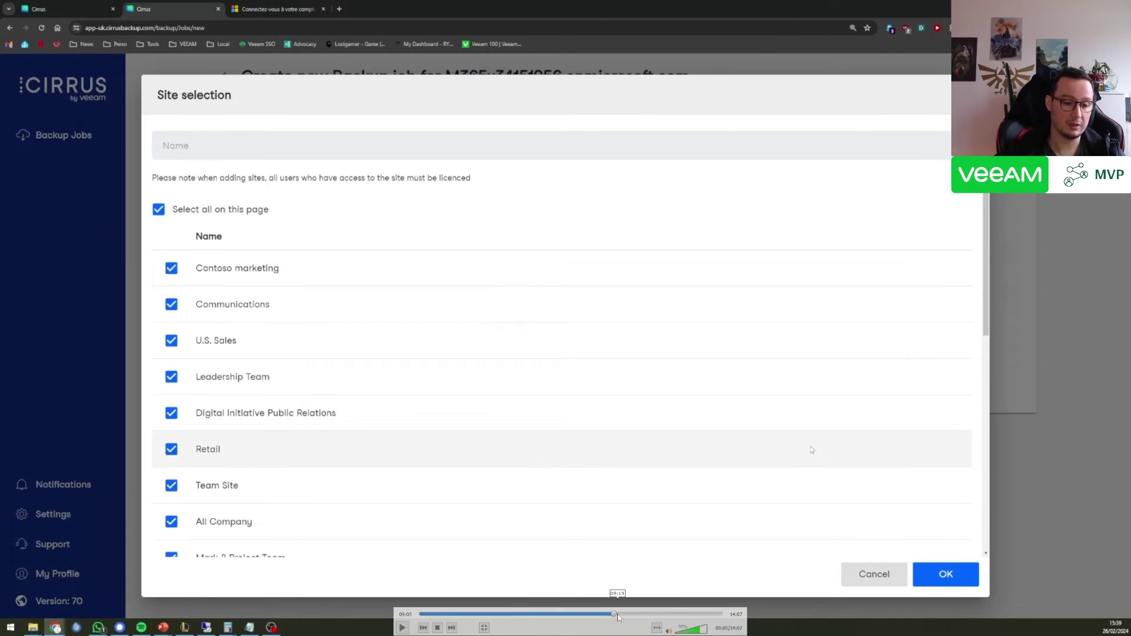
key("space")
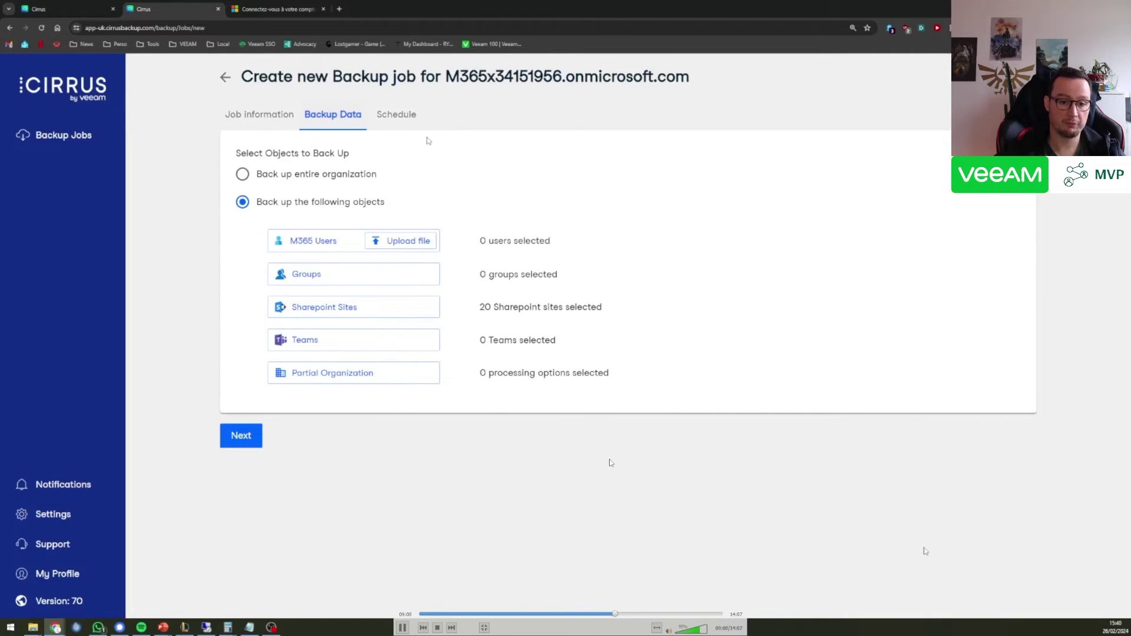
key("space")
key("space")
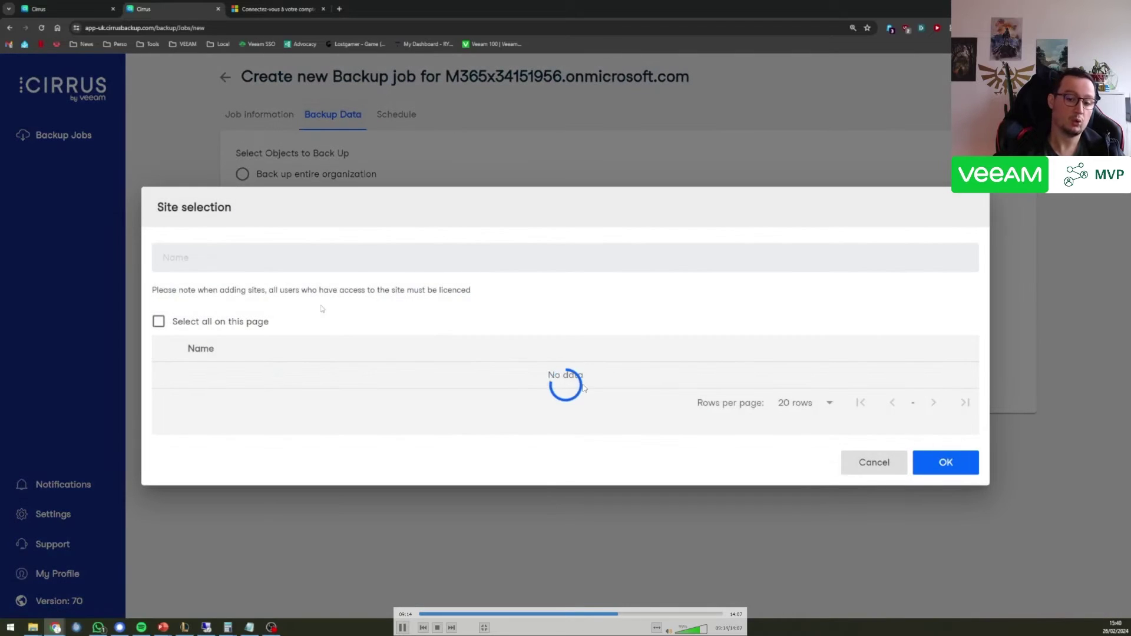
Skip the demo recording past the site selection and review the Sites and Teams processing options for the partial organization
left_click(623, 613)
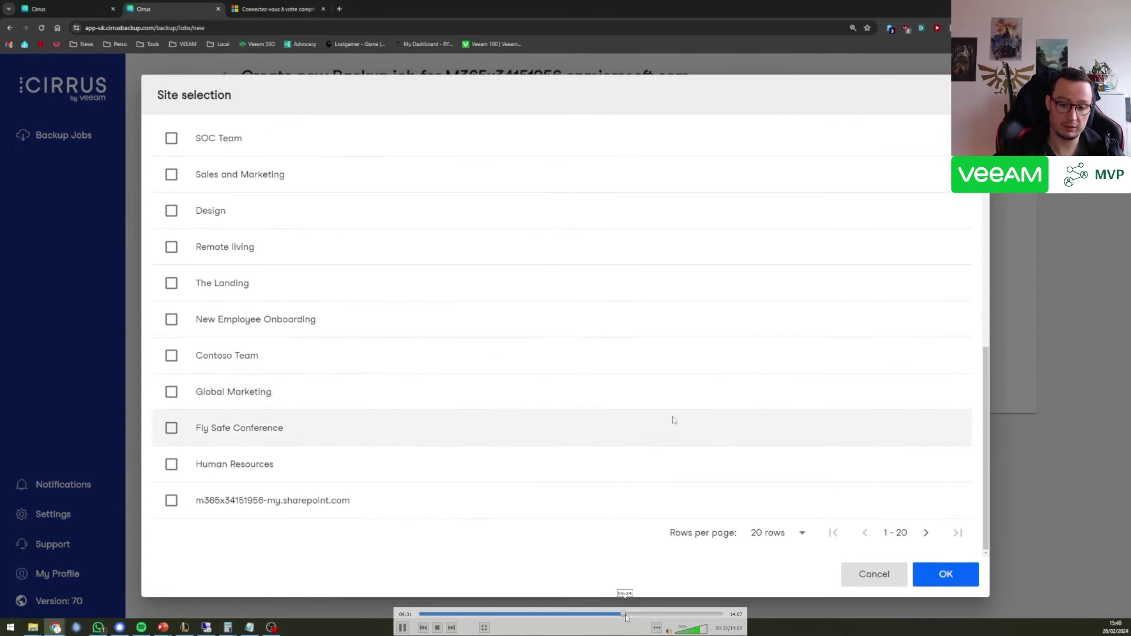
key("space")
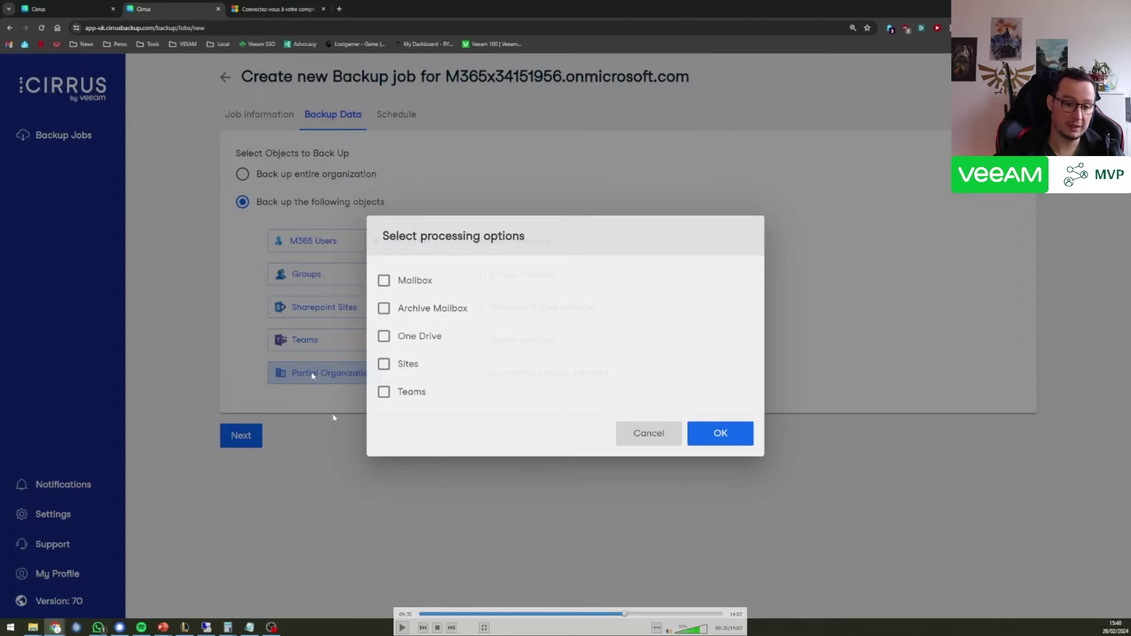
key("space")
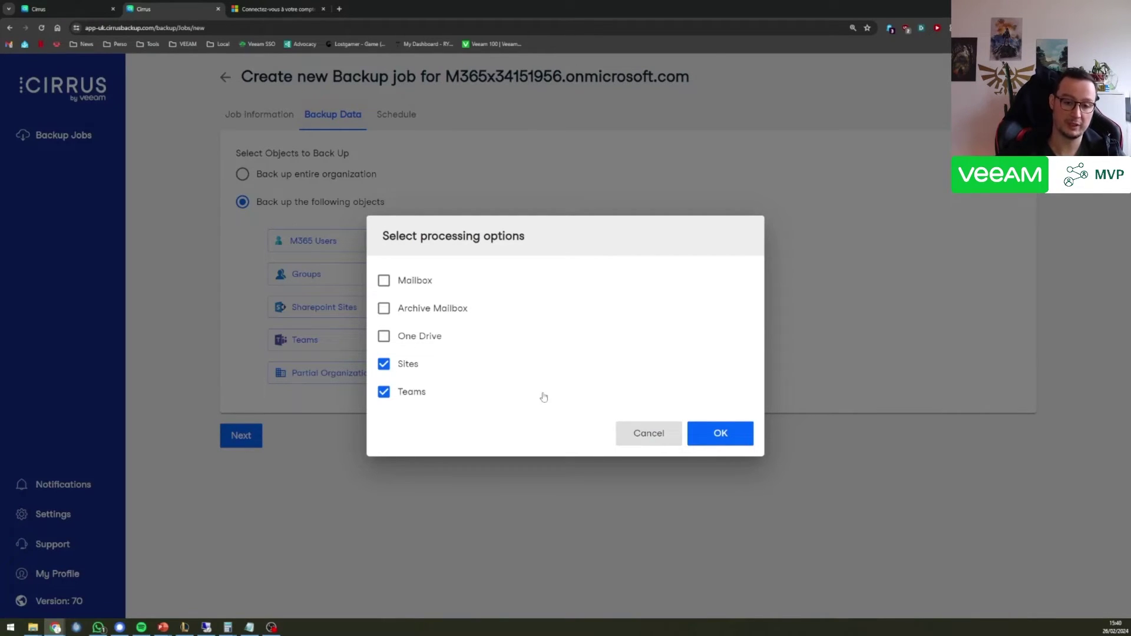
mouse_move(528, 553)
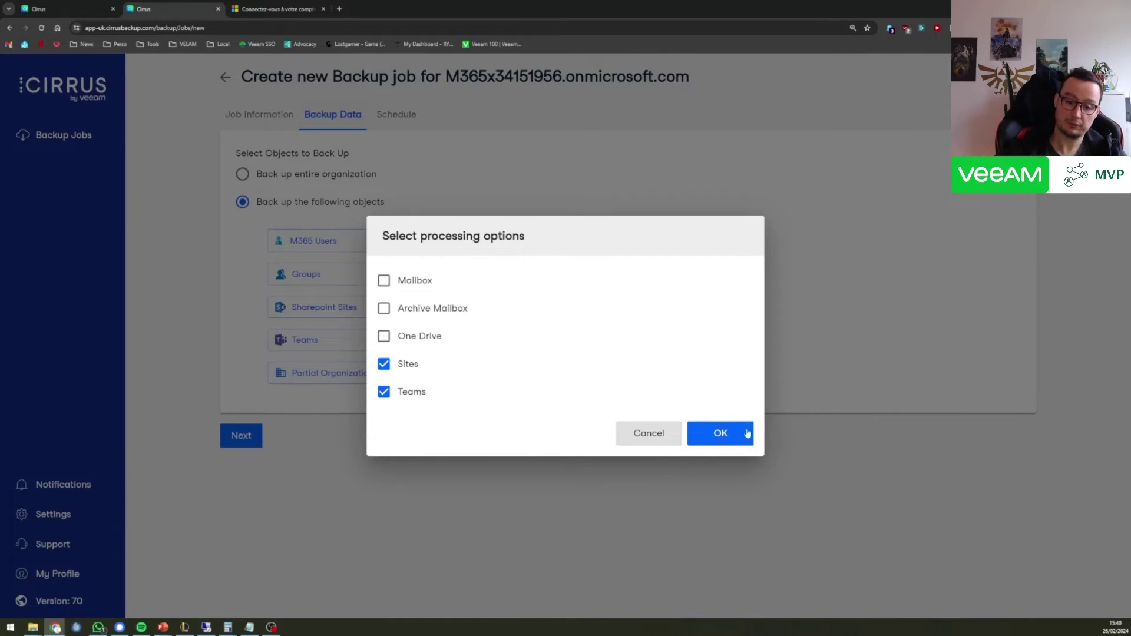
mouse_move(697, 525)
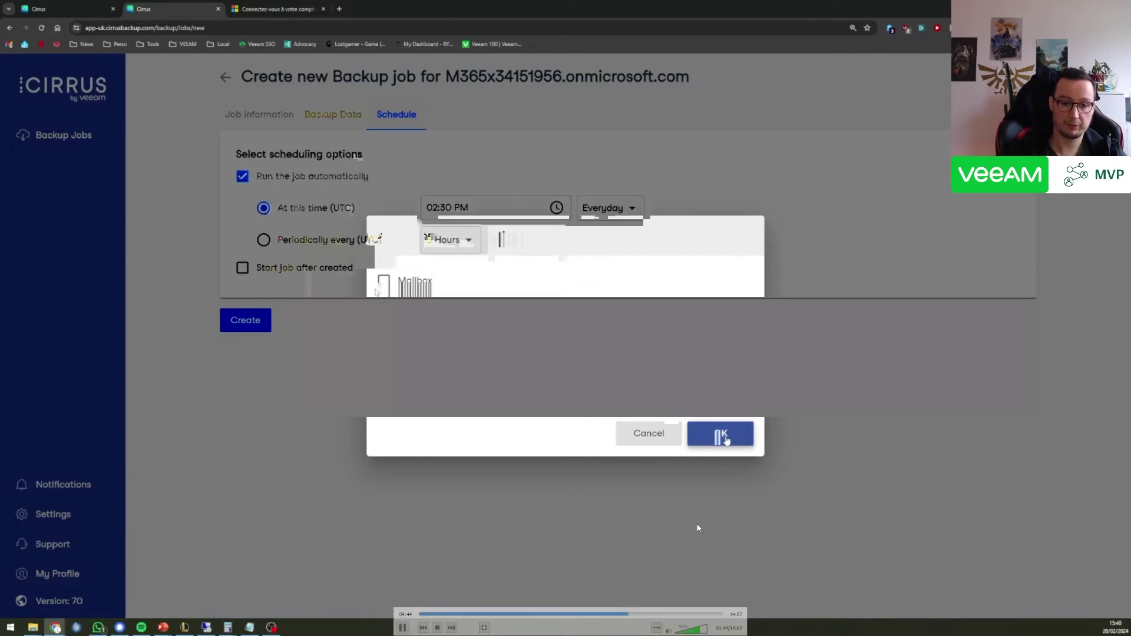
Pause the demo recording at the schedule stage and skip ahead through the creation of the SharePoint backup job
left_click(652, 553)
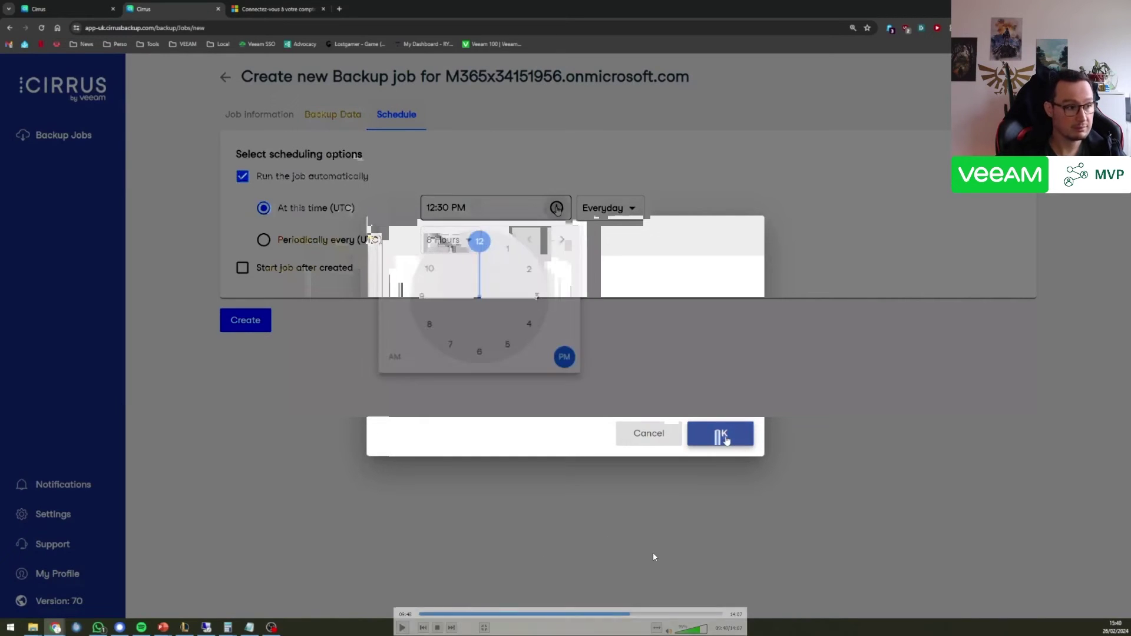
left_click(632, 615)
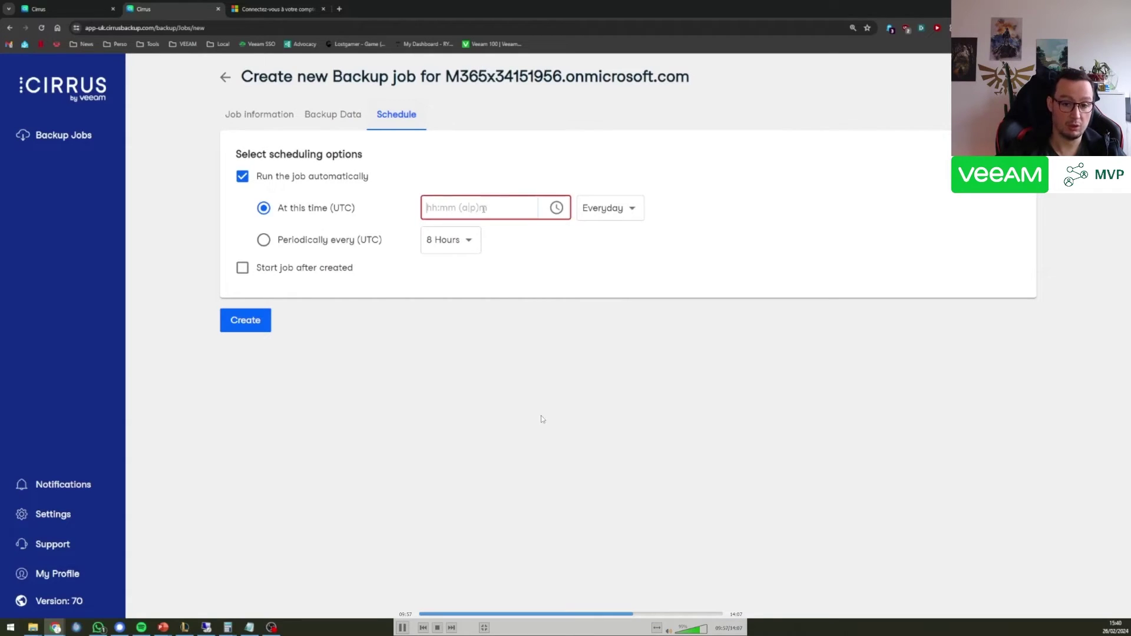
left_click(638, 615)
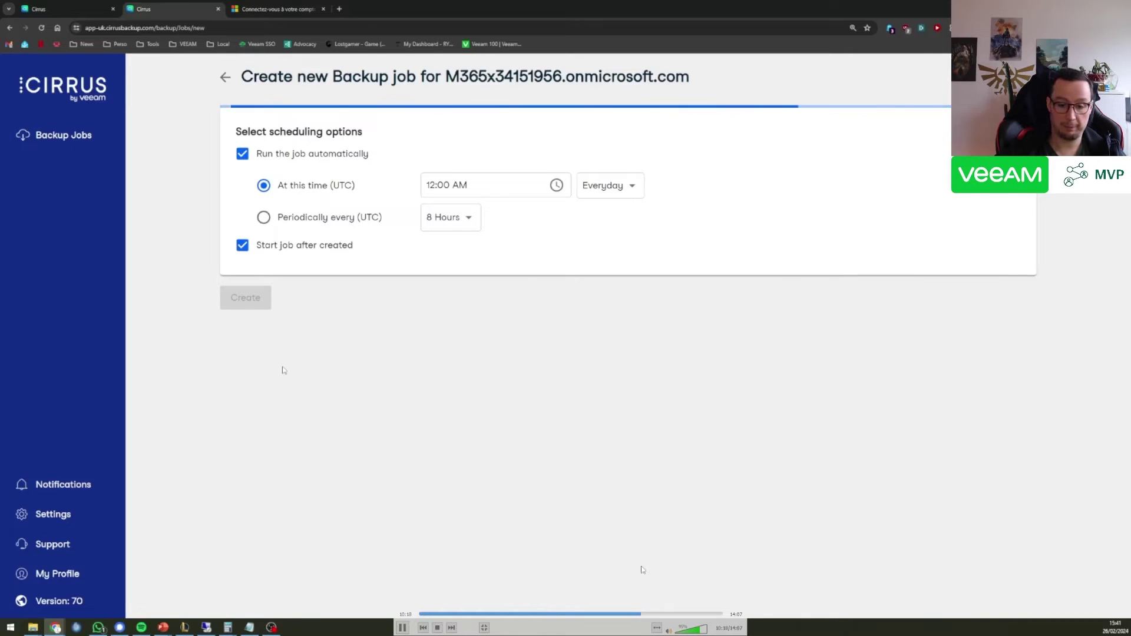
left_click(644, 614)
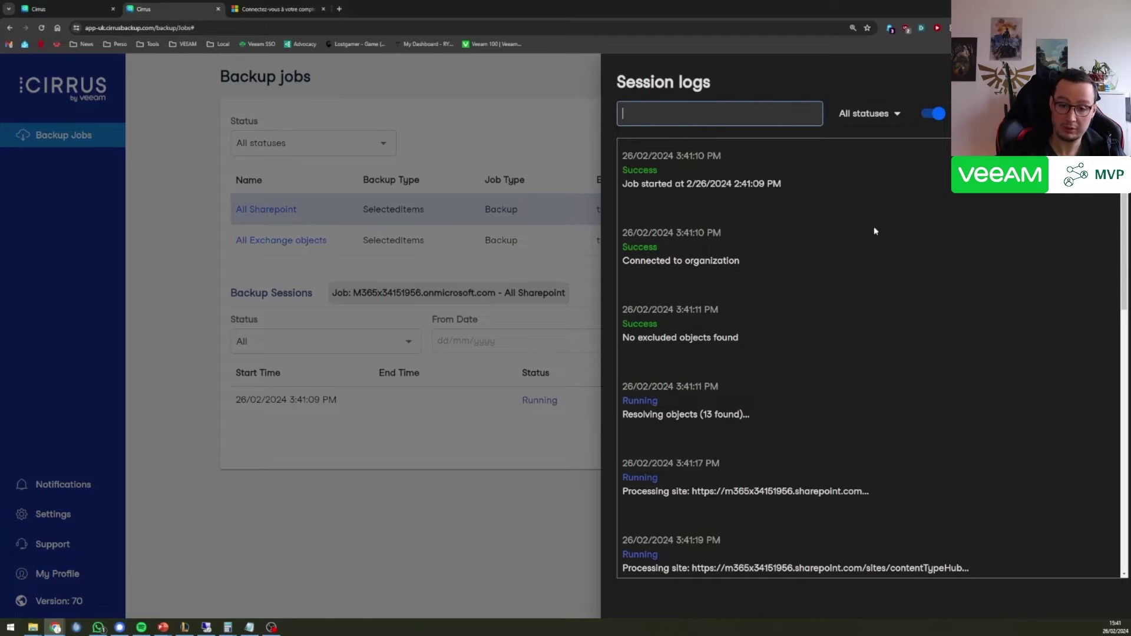
Close the All Sharepoint session log and examine the backup session progress and log of the All Exchange objects job
left_click(504, 134)
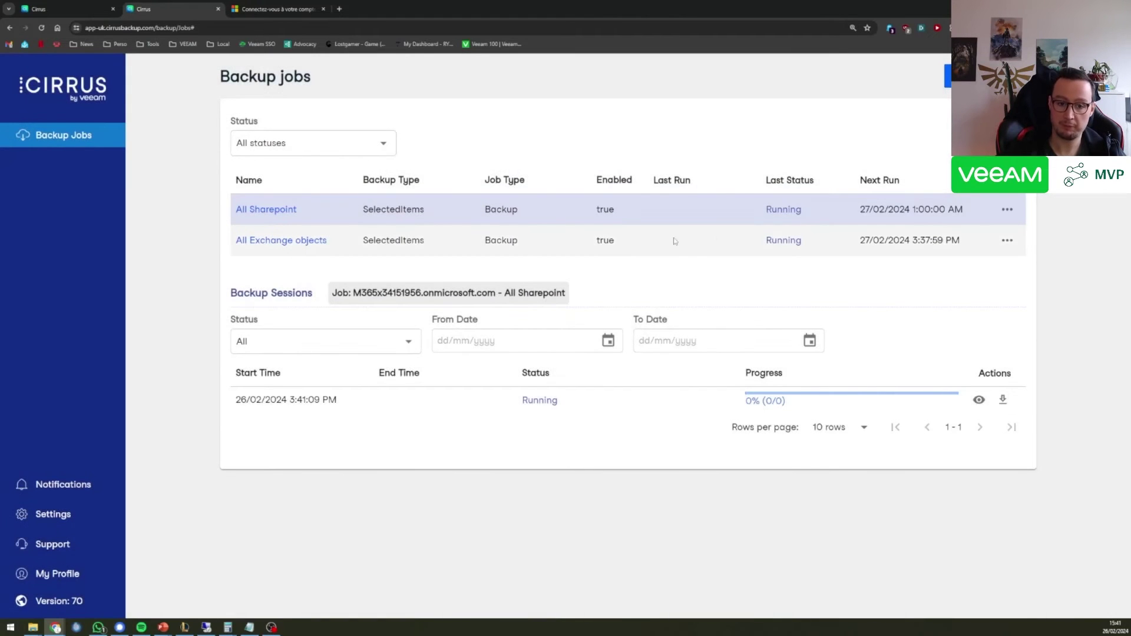
left_click_drag(775, 241, 783, 240)
left_click(299, 242)
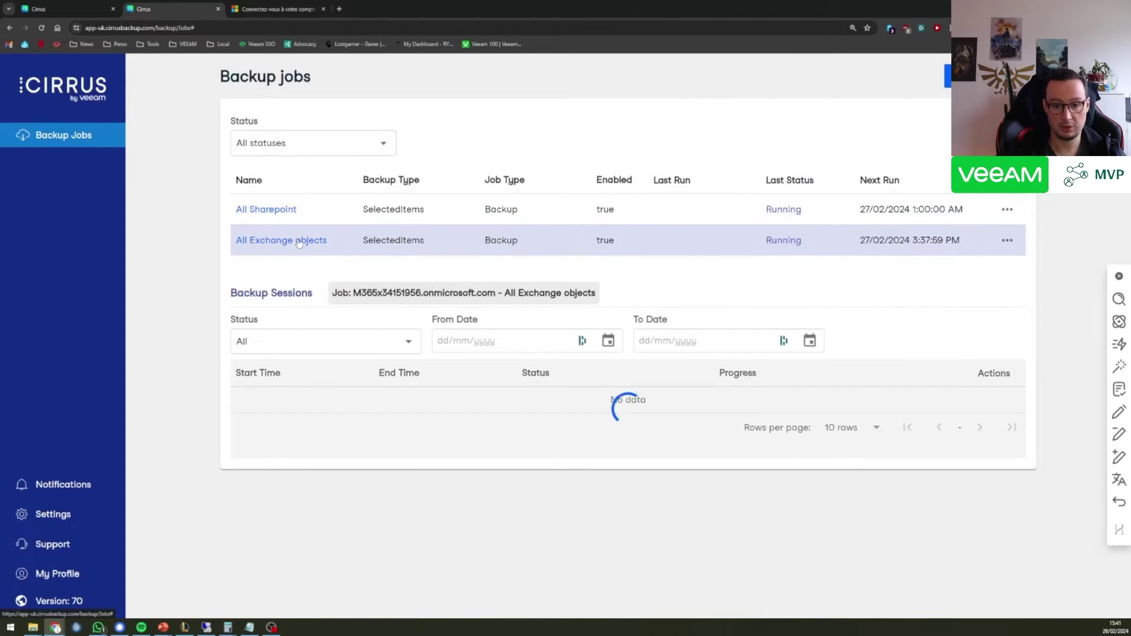
left_click_drag(745, 402, 795, 402)
left_click(783, 407)
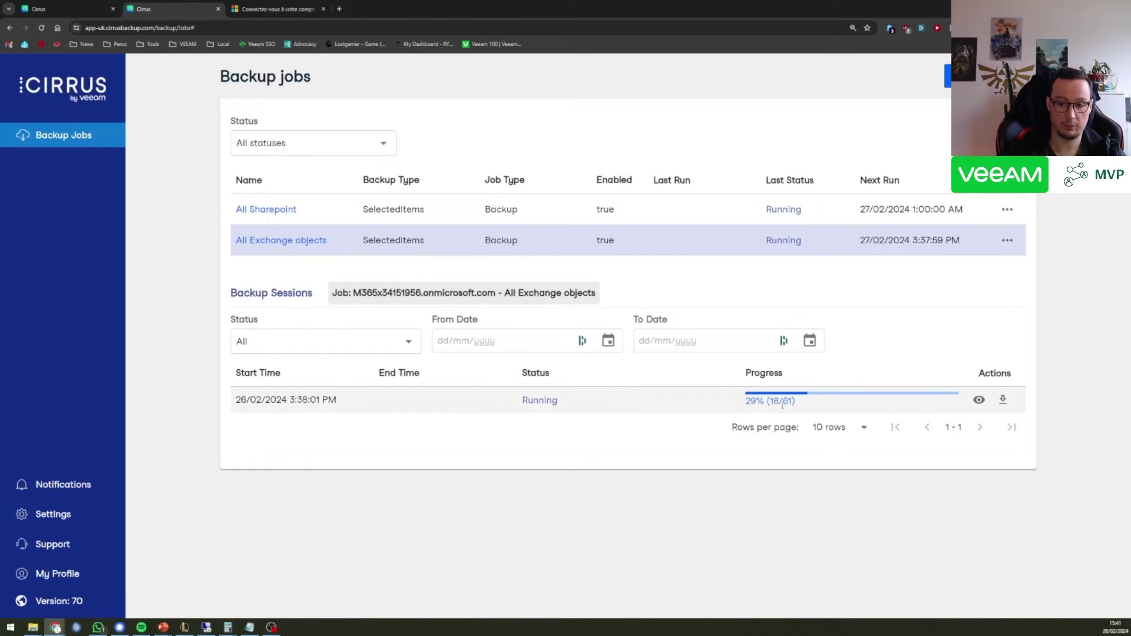
left_click(978, 400)
left_click(454, 282)
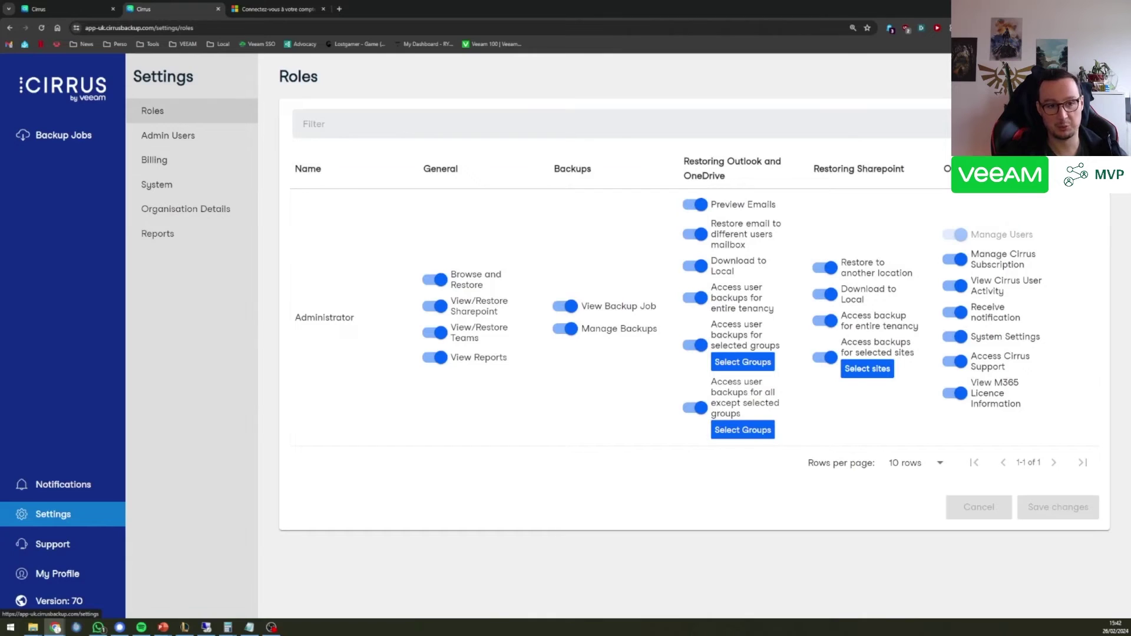
Start a new role and compare the template option with the permissions available for a custom role
left_click(906, 119)
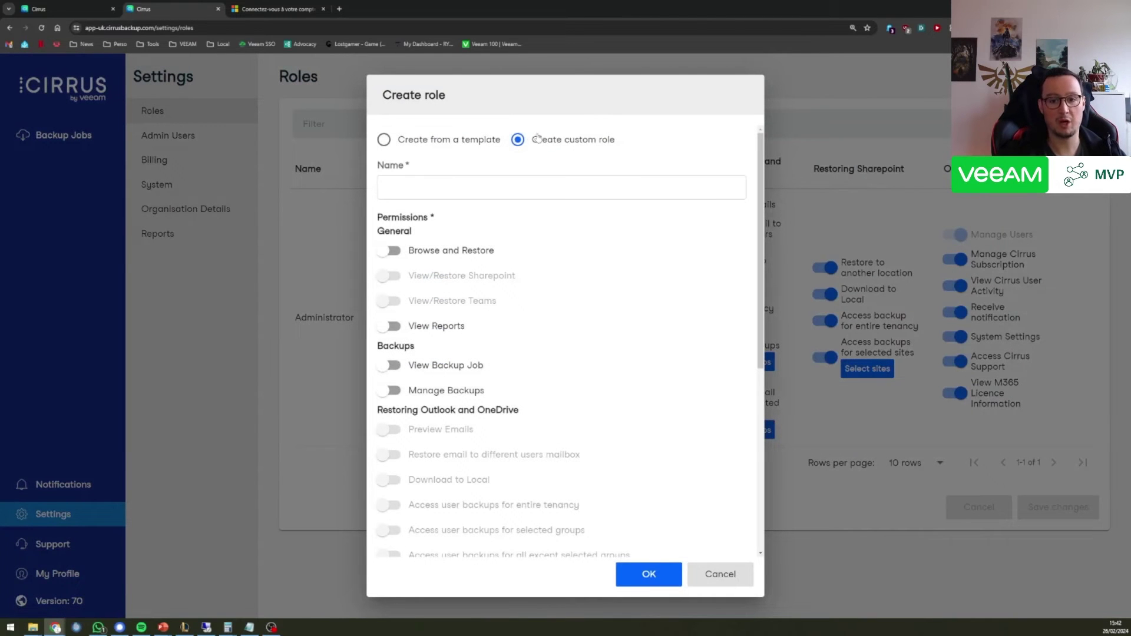
left_click(502, 141)
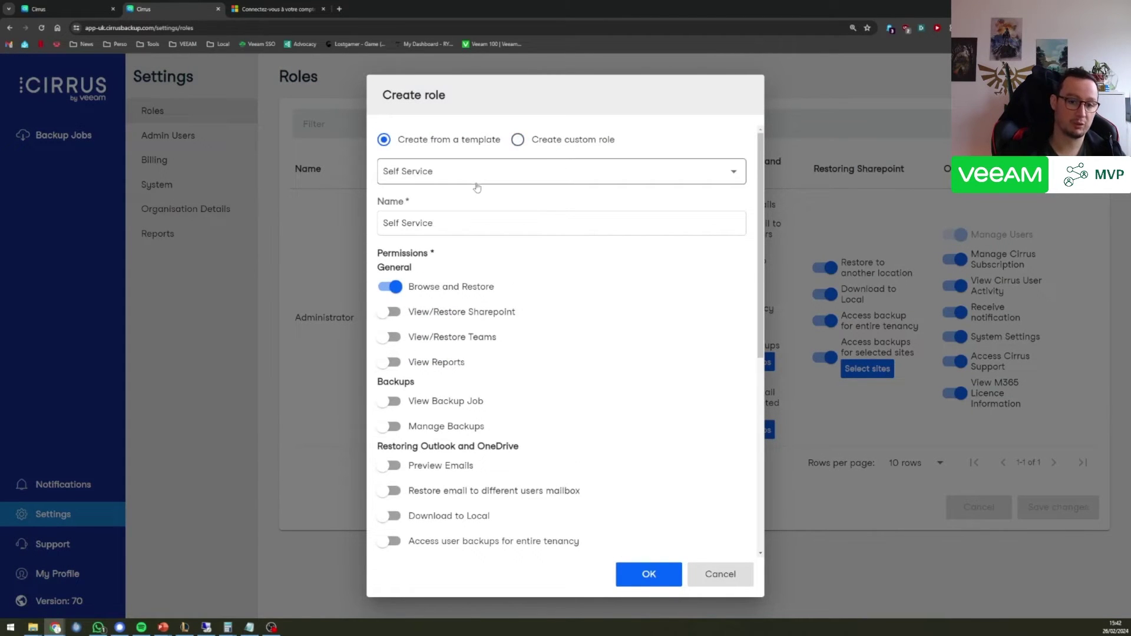
left_click(546, 142)
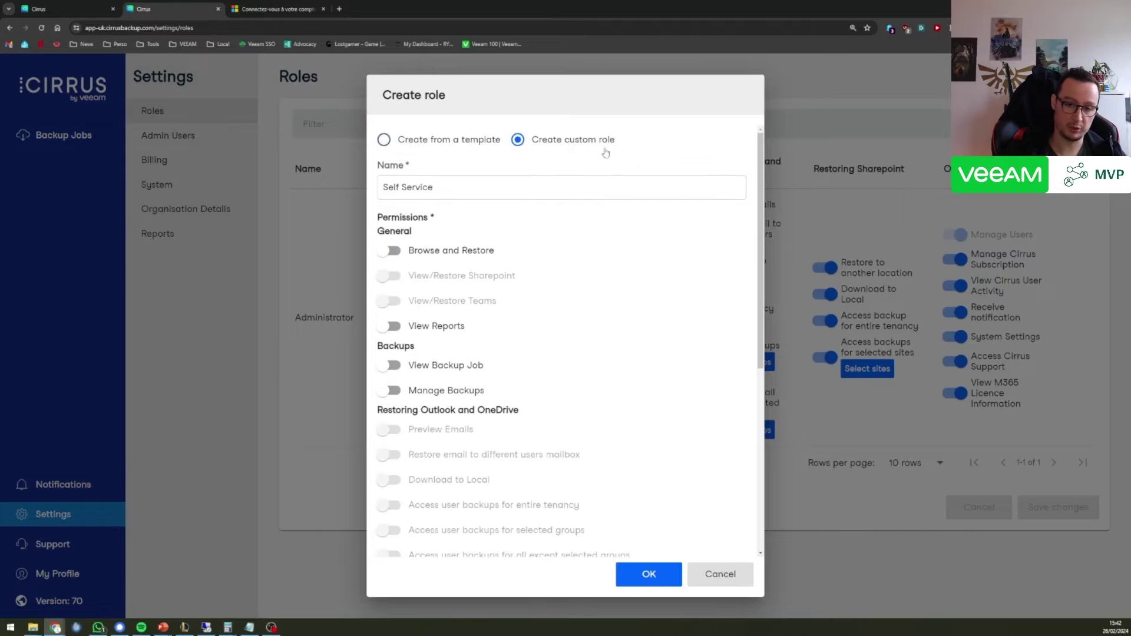
scroll(756, 163, "down", 7)
scroll(661, 139, "up", 7)
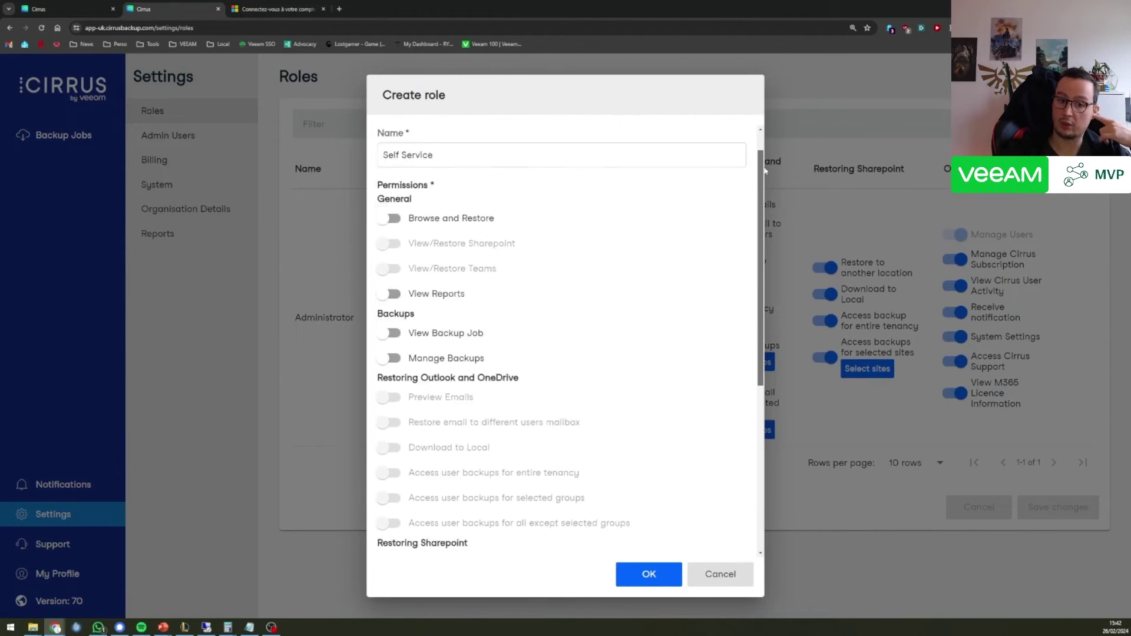
Create a role from the Self Service template and review its permissions in the roles list
left_click(384, 139)
left_click(497, 171)
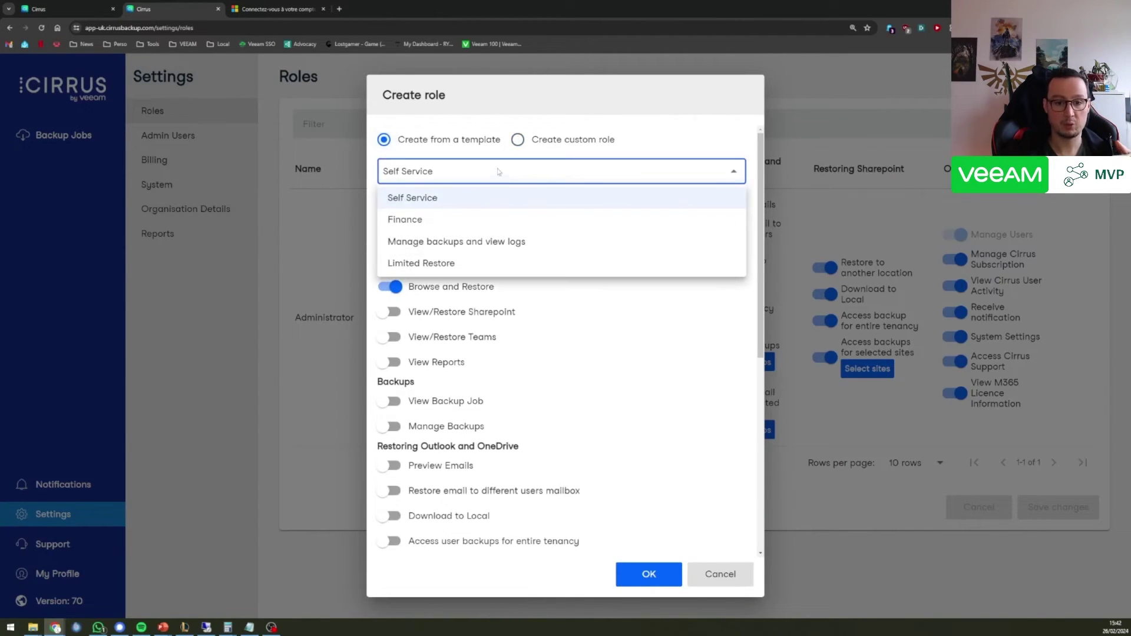
left_click(499, 174)
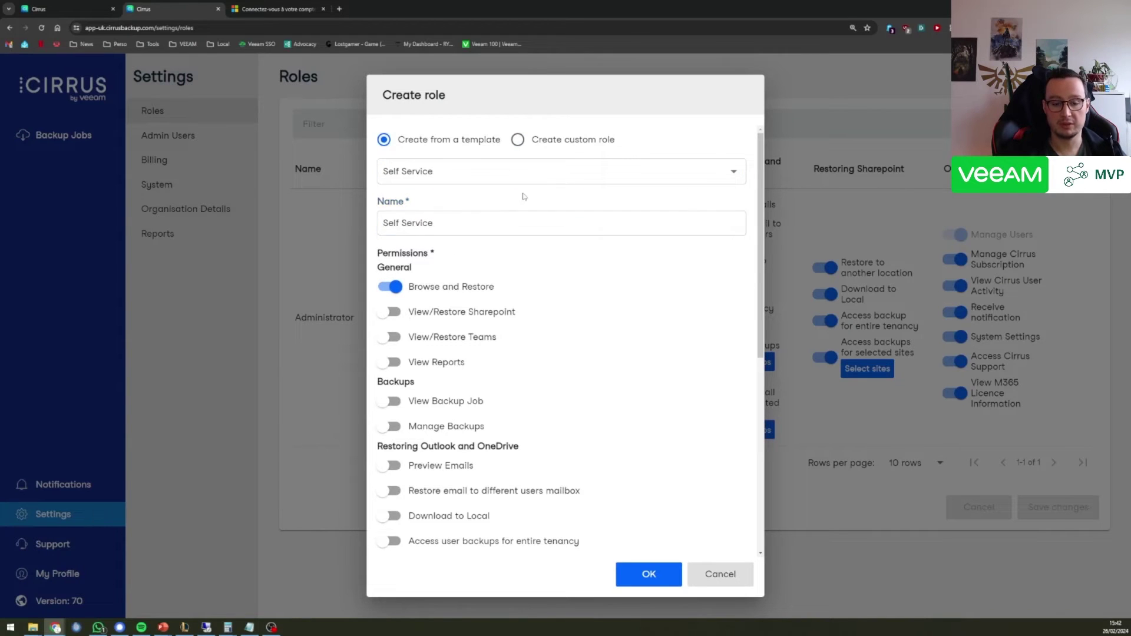
scroll(686, 537, "down", 6)
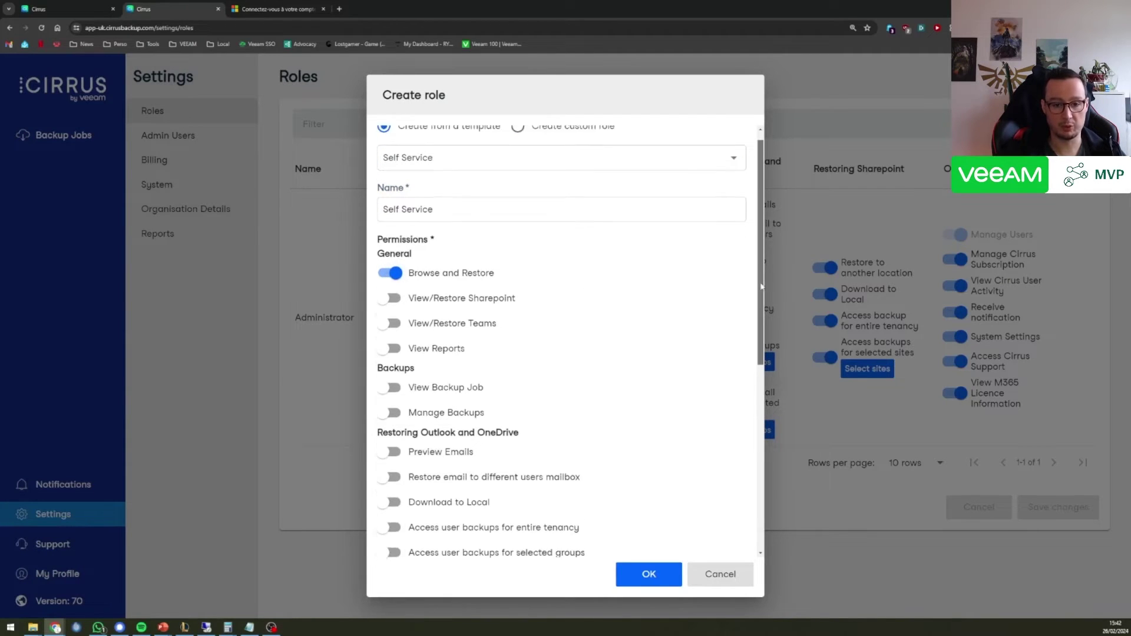
left_click(642, 578)
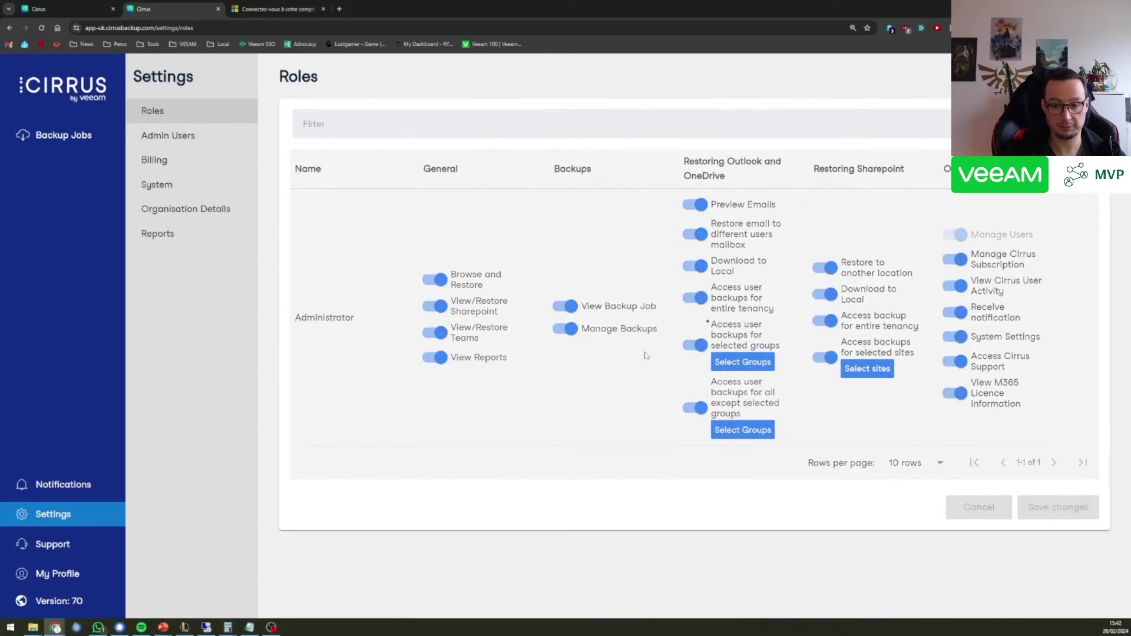
scroll(530, 413, "down", 1)
scroll(530, 413, "down", 1)
scroll(518, 394, "up", 3)
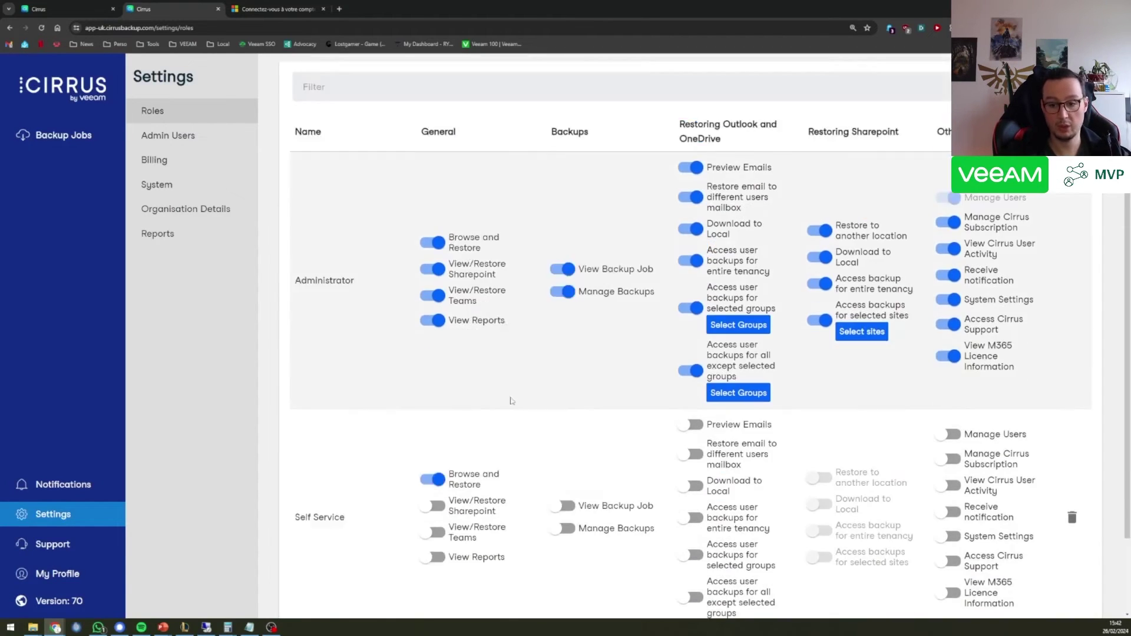
View the admin users list and the role assignment by AD group
left_click(199, 139)
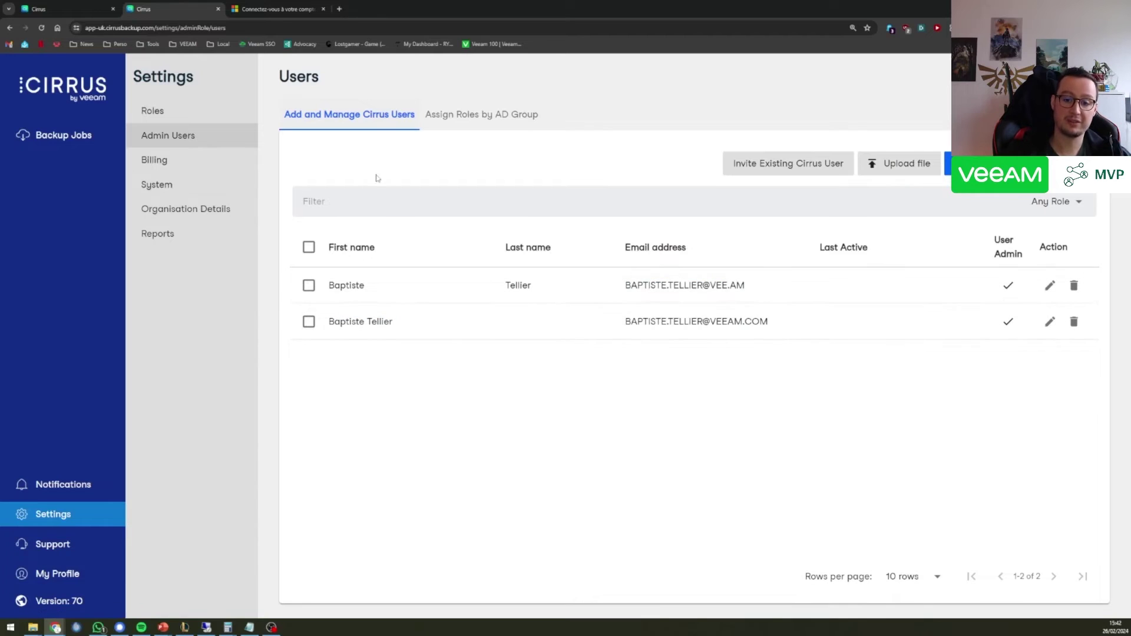
left_click(463, 121)
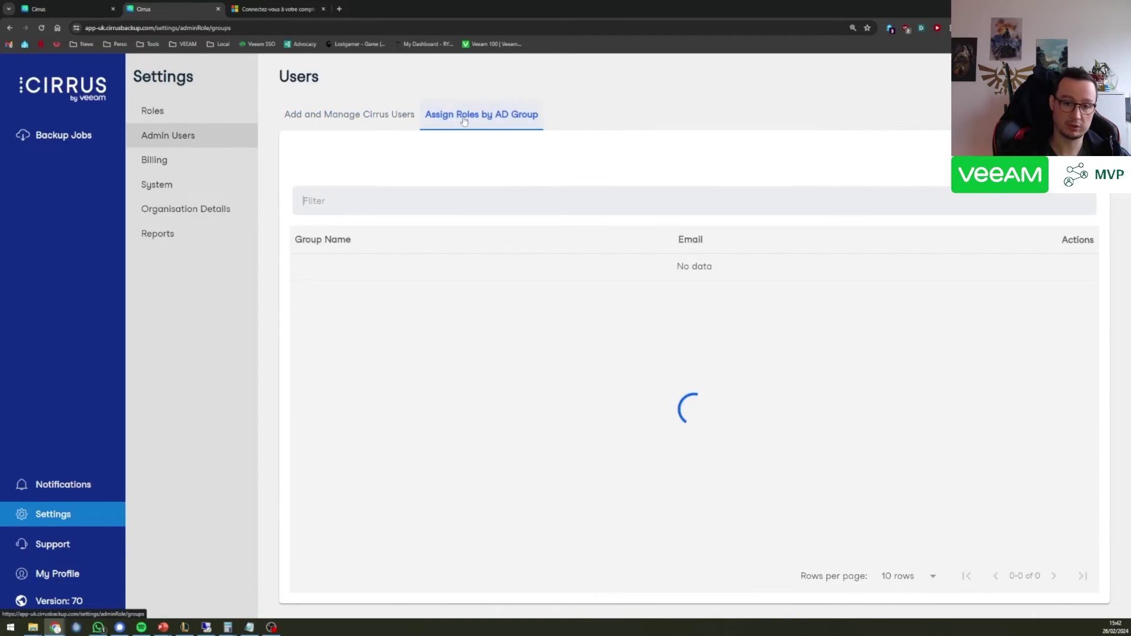
left_click(366, 117)
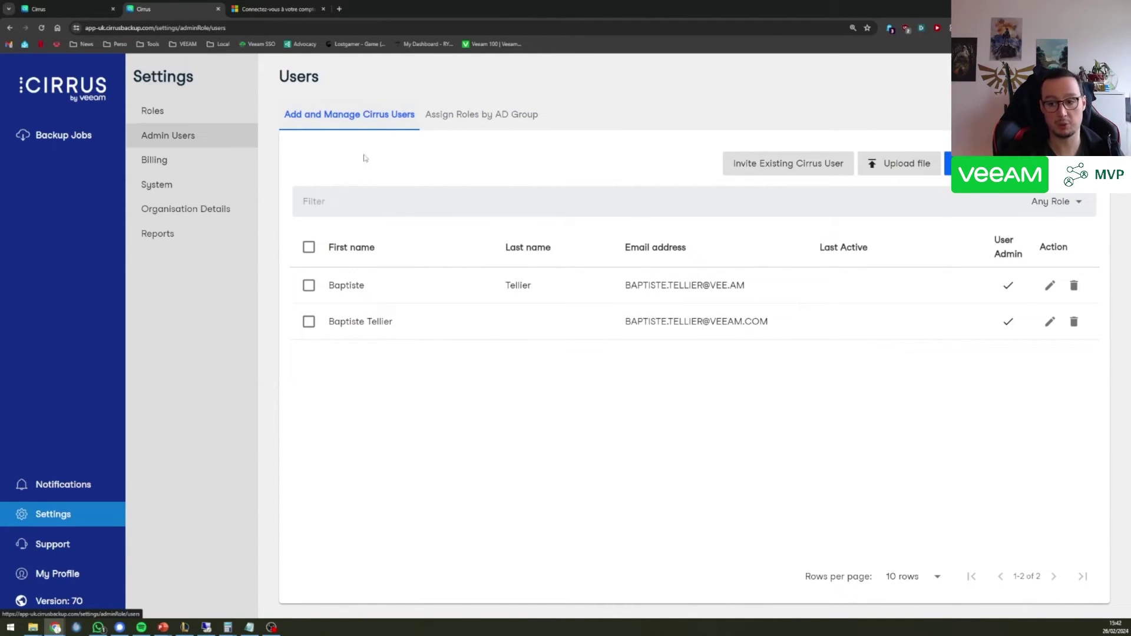
View the billing licences and highlight the notice about continuing the plan after the free trial
left_click(187, 160)
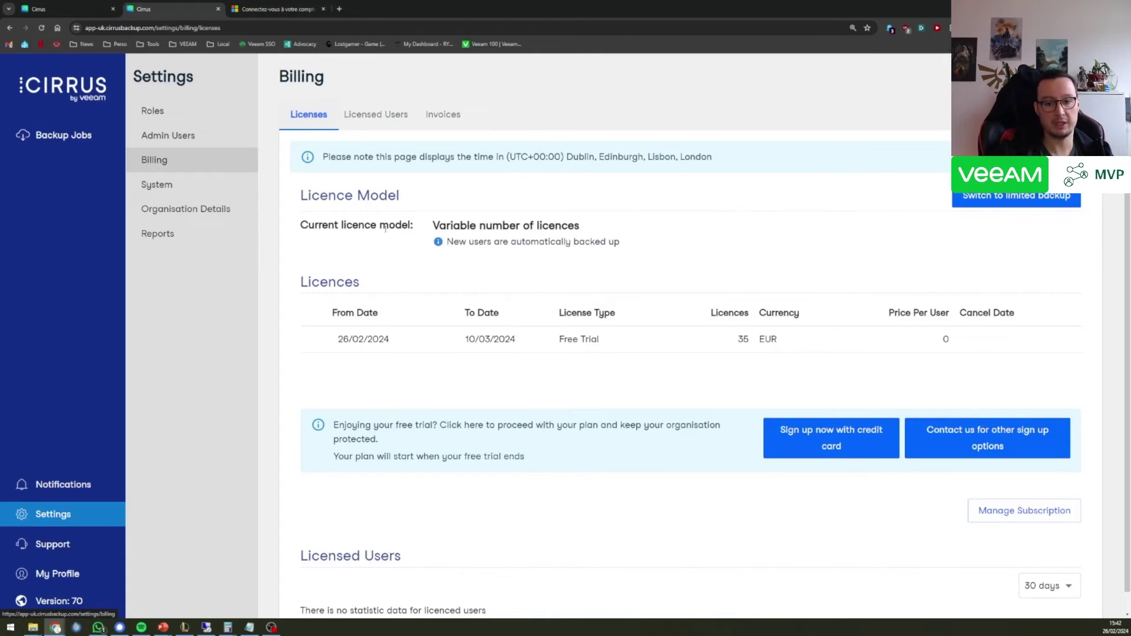
scroll(385, 227, "down", 1)
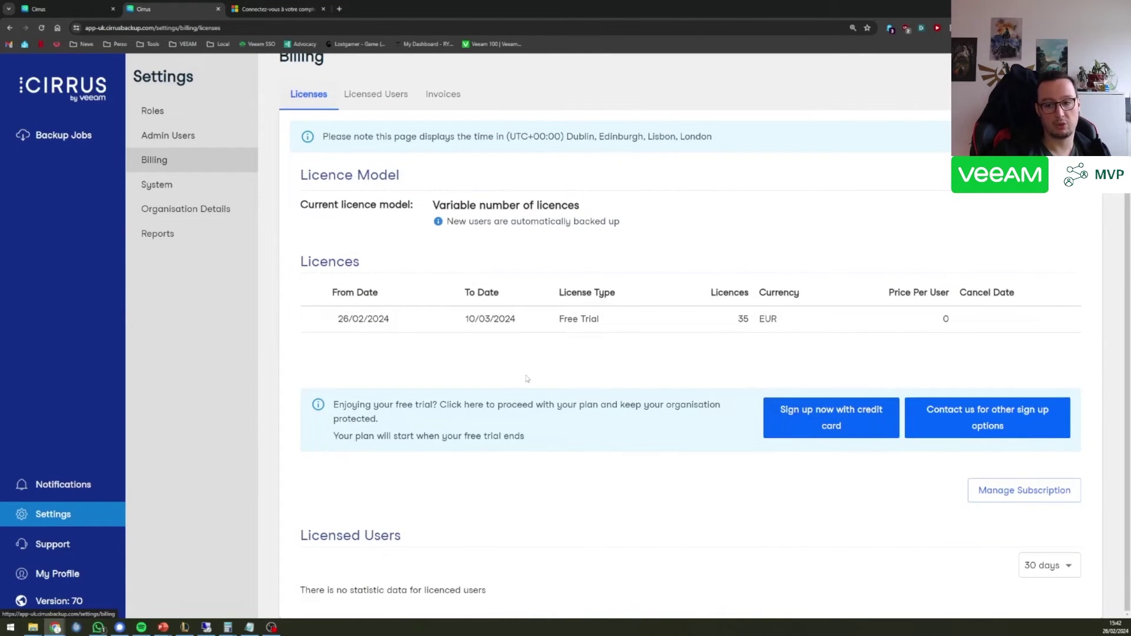
left_click_drag(331, 406, 412, 420)
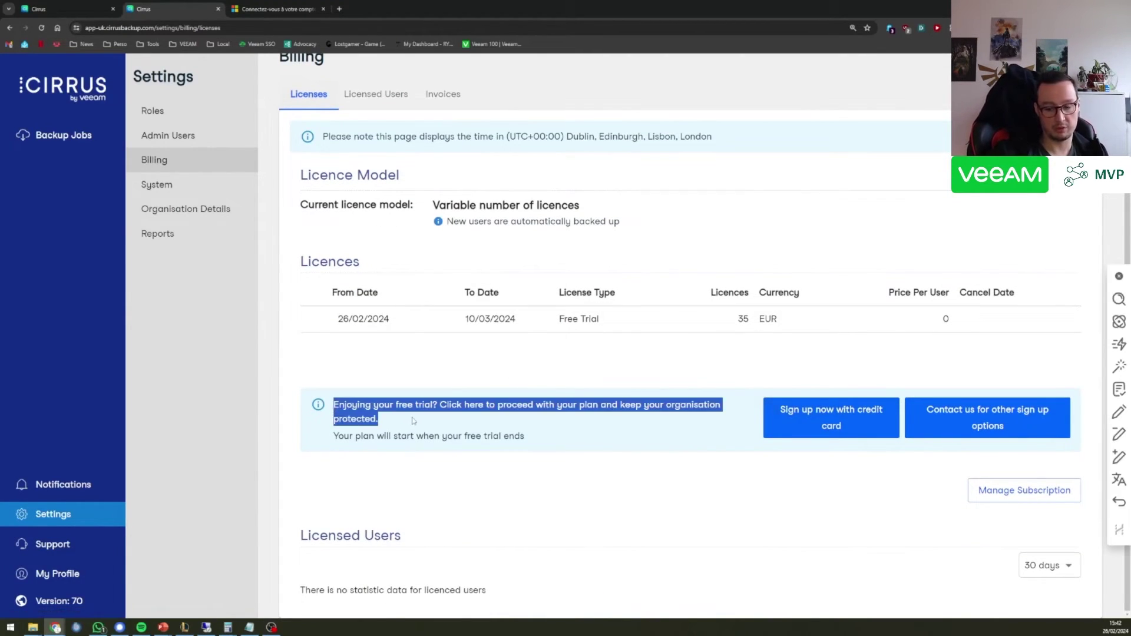
left_click(414, 421)
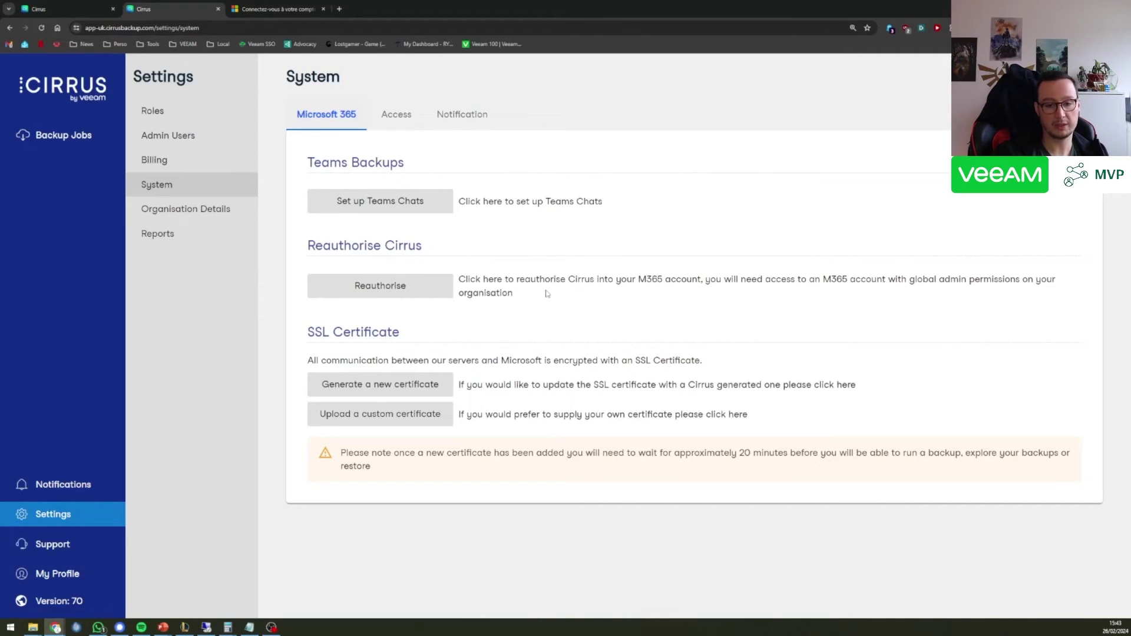
Highlight the explanation of reauthorising Cirrus in the Microsoft 365 system settings and clear the selection
left_click_drag(536, 279, 535, 294)
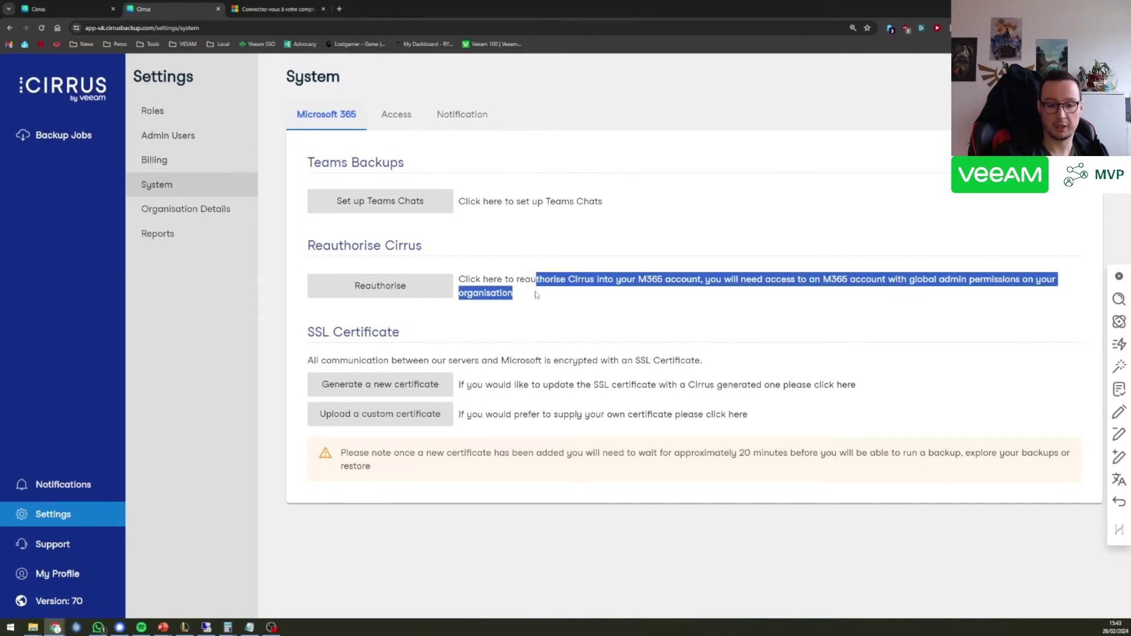
left_click(534, 303)
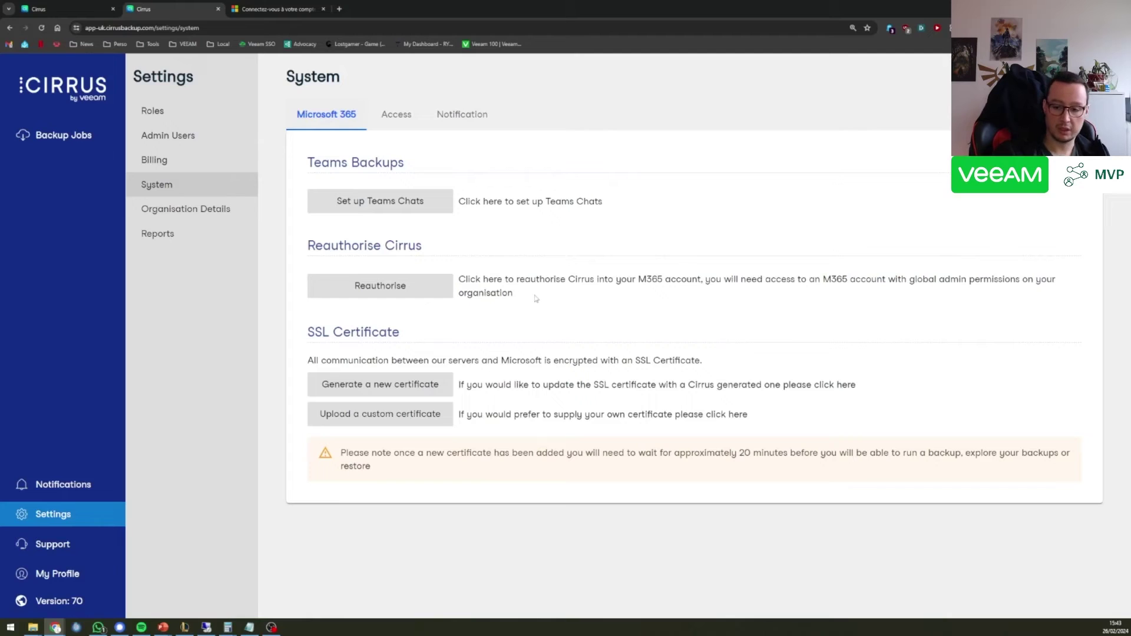
Enable self-service OneDrive and Outlook restores for all company domain users, and view the form for adding a syslog server
left_click(396, 114)
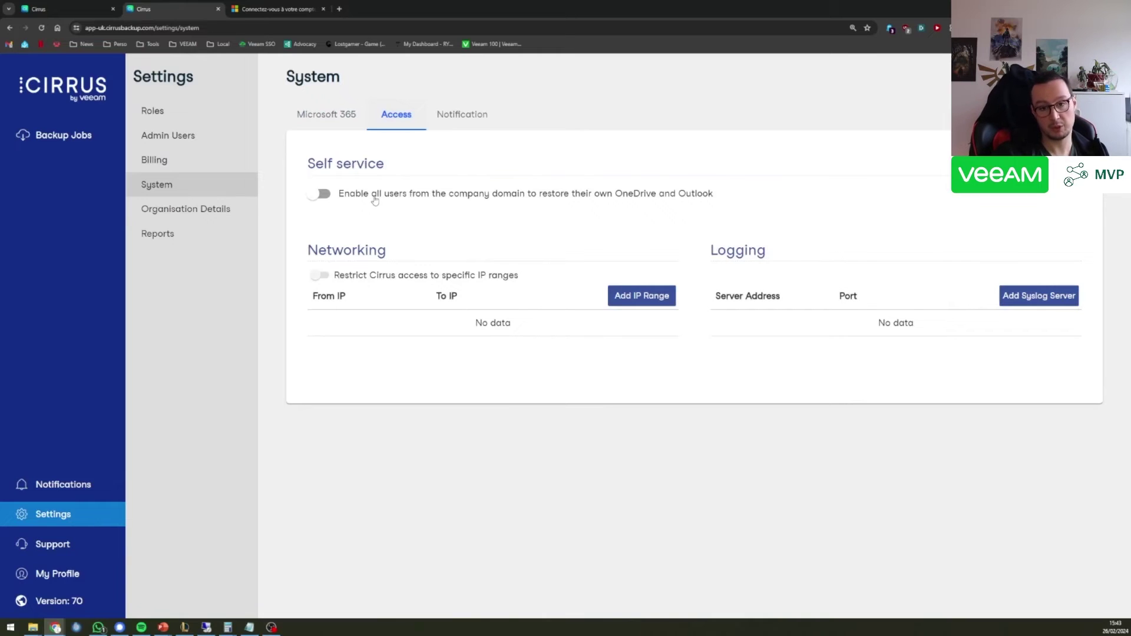
left_click(465, 196)
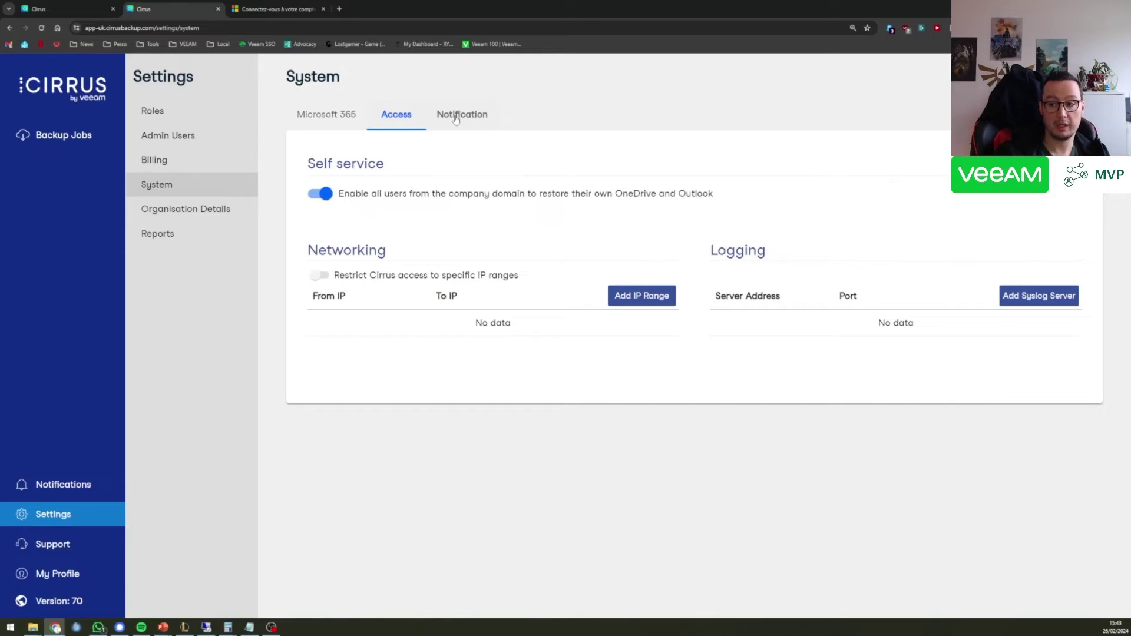
left_click(1038, 295)
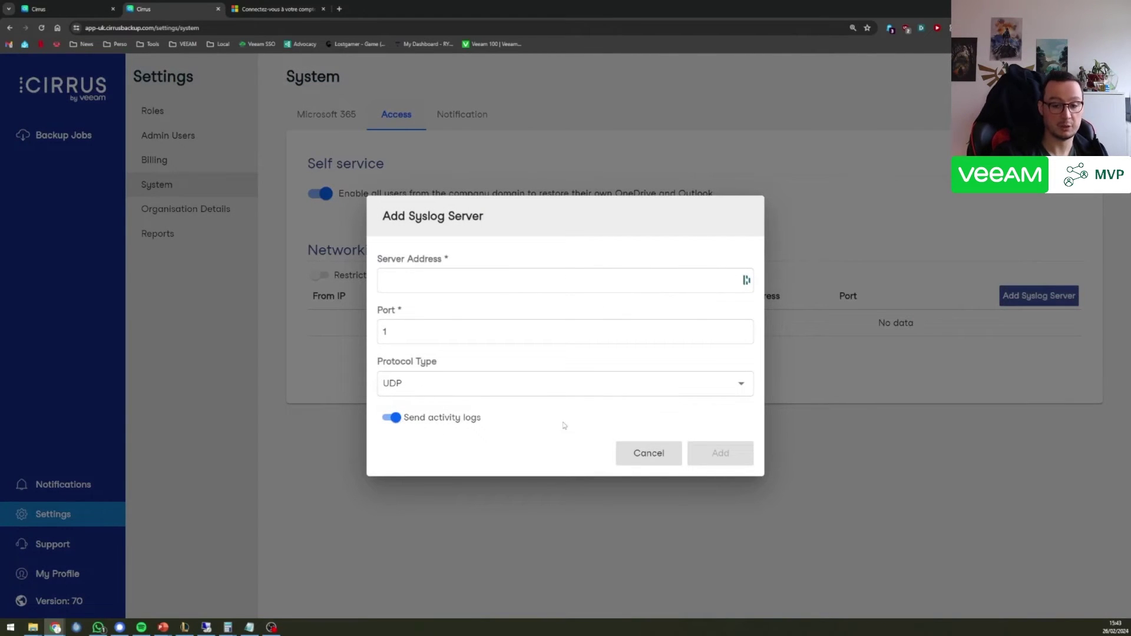
left_click(648, 453)
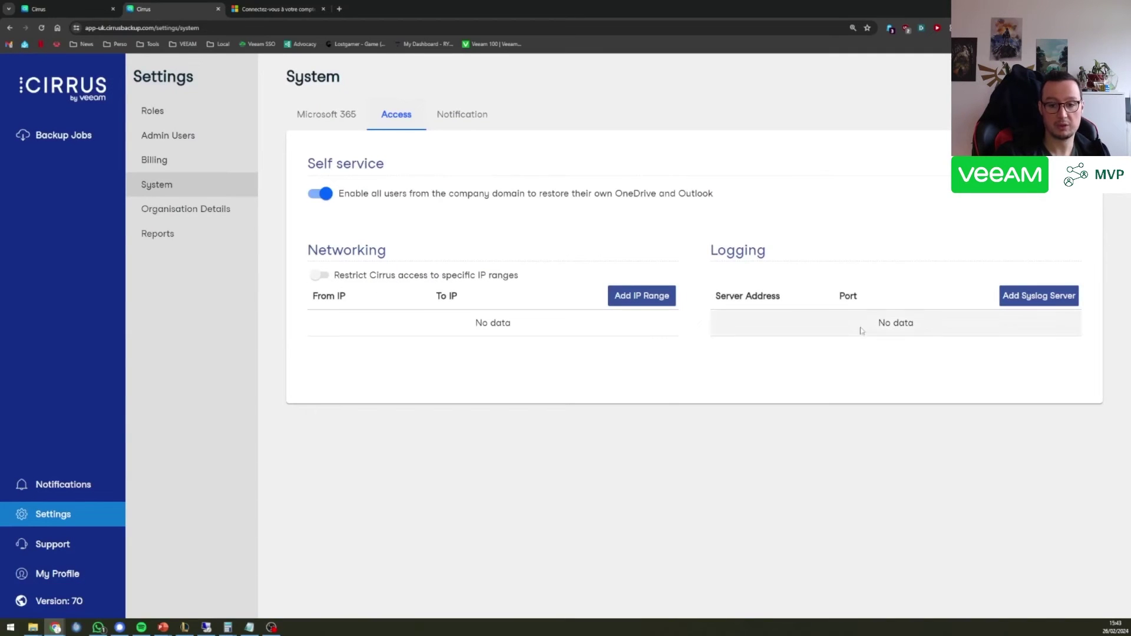
View the system notification display settings and the company, address and contact fields in the organisation details
left_click(462, 115)
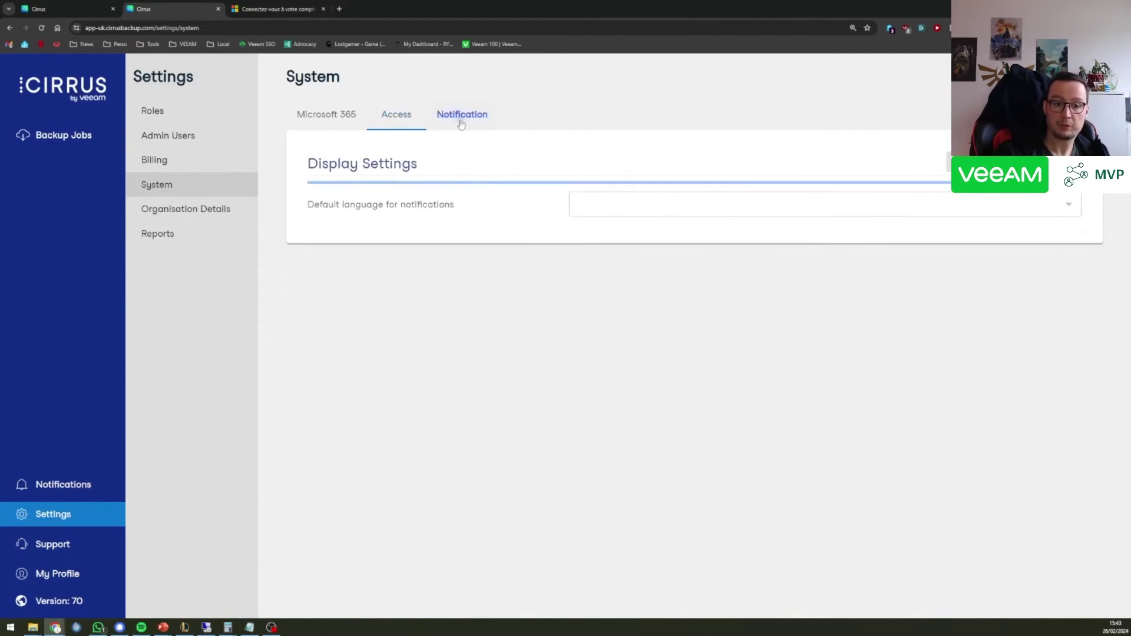
left_click(211, 213)
scroll(286, 165, "down", 8)
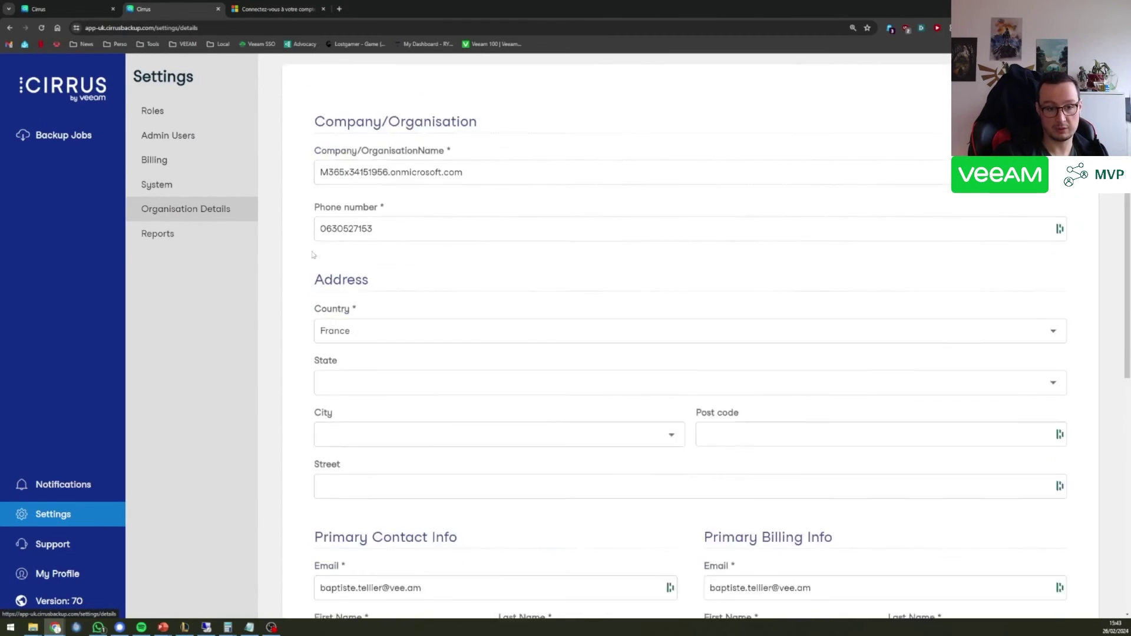
Examine the available report types in the Reports settings and open the Support section
left_click(250, 243)
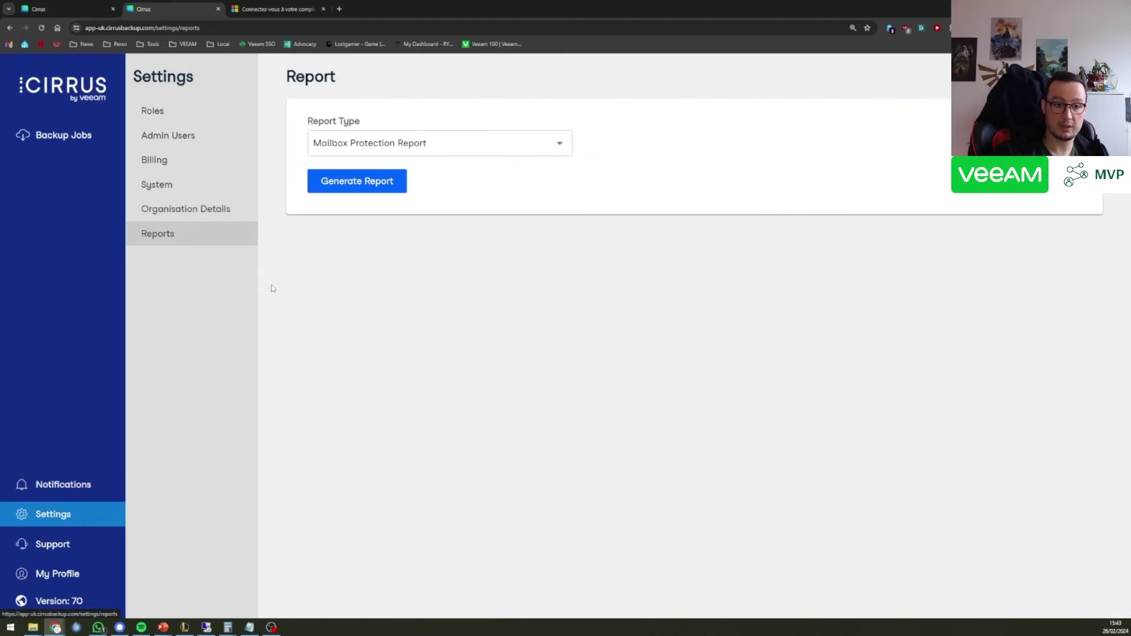
left_click(518, 139)
left_click(467, 202)
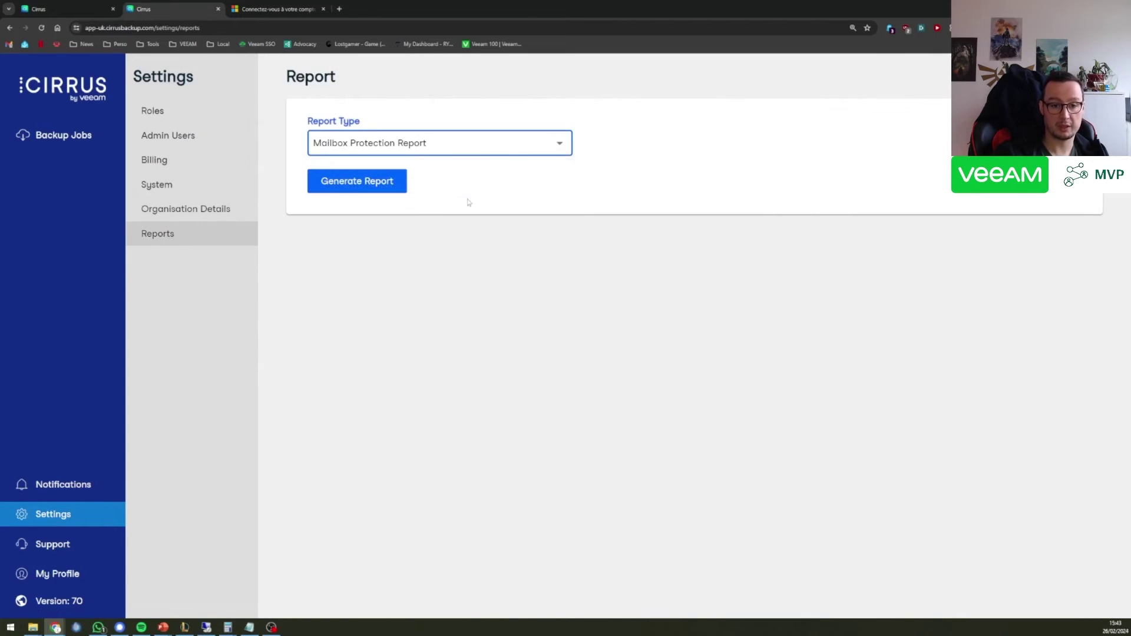
left_click(442, 143)
left_click(435, 147)
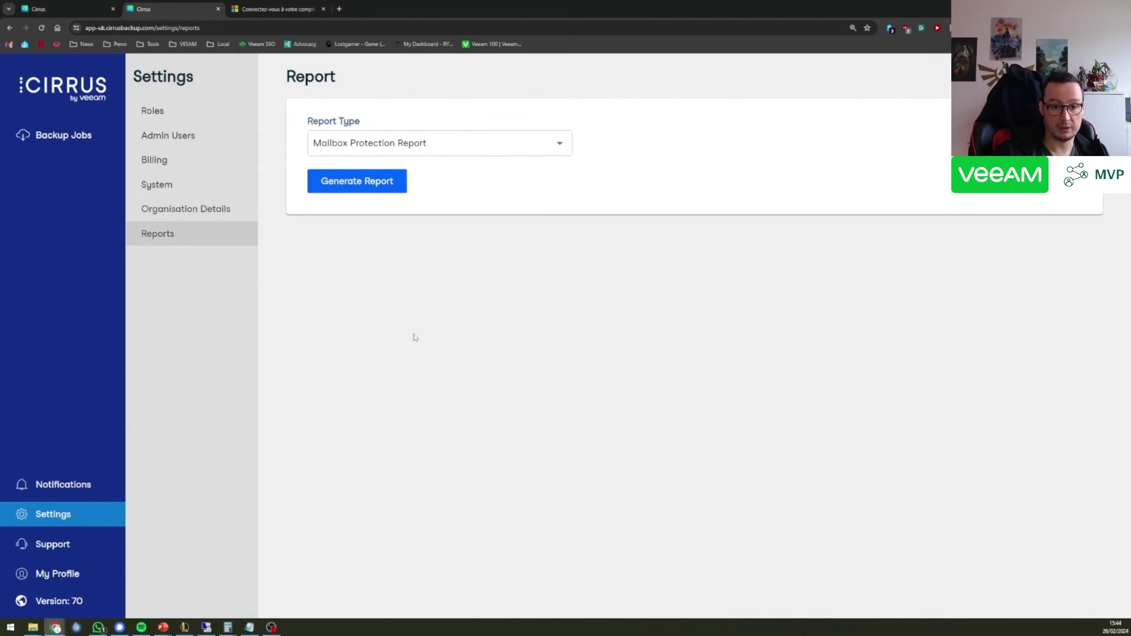
left_click(40, 544)
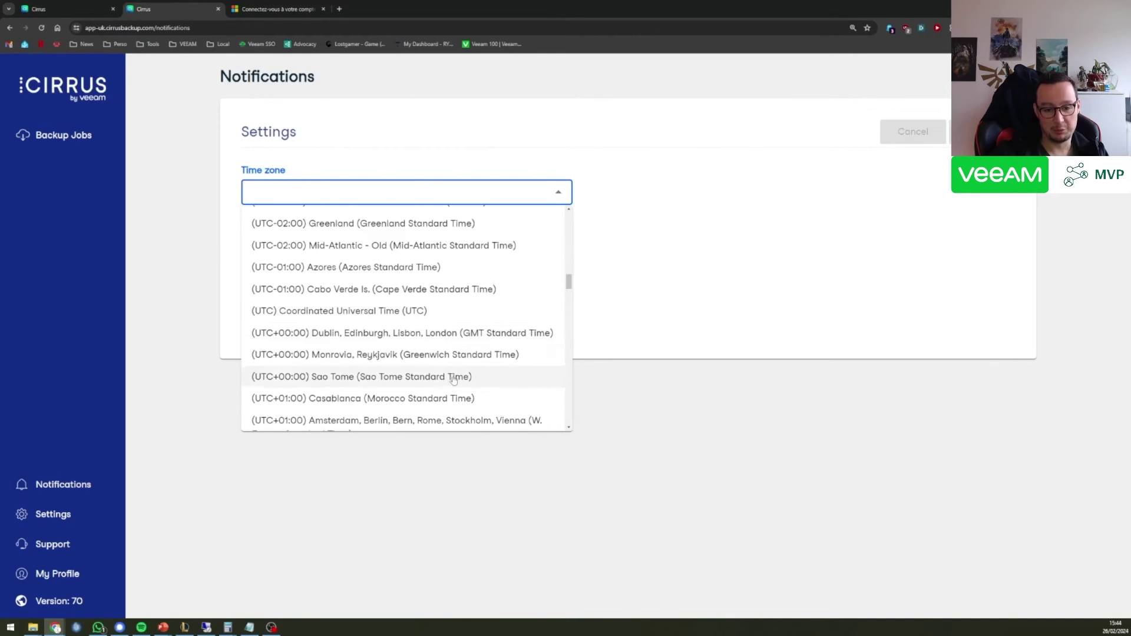
Set the notification time zone to (UTC+01:00) Brussels, Copenhagen, Madrid, Paris and enable emails when a backup completes
scroll(437, 386, "down", 1)
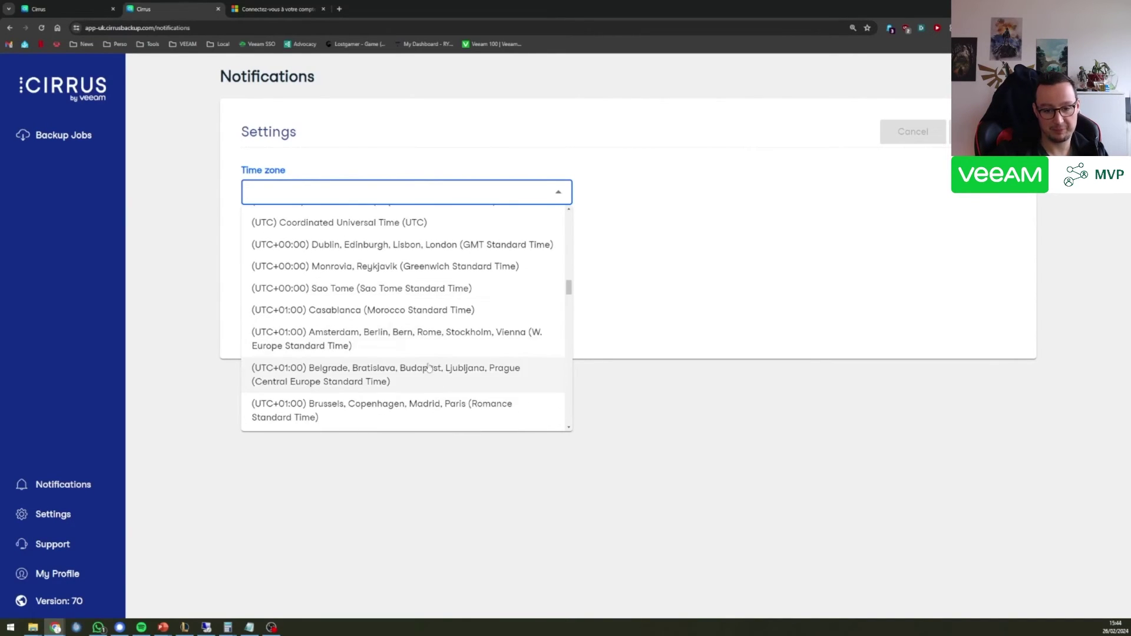
scroll(440, 348, "down", 1)
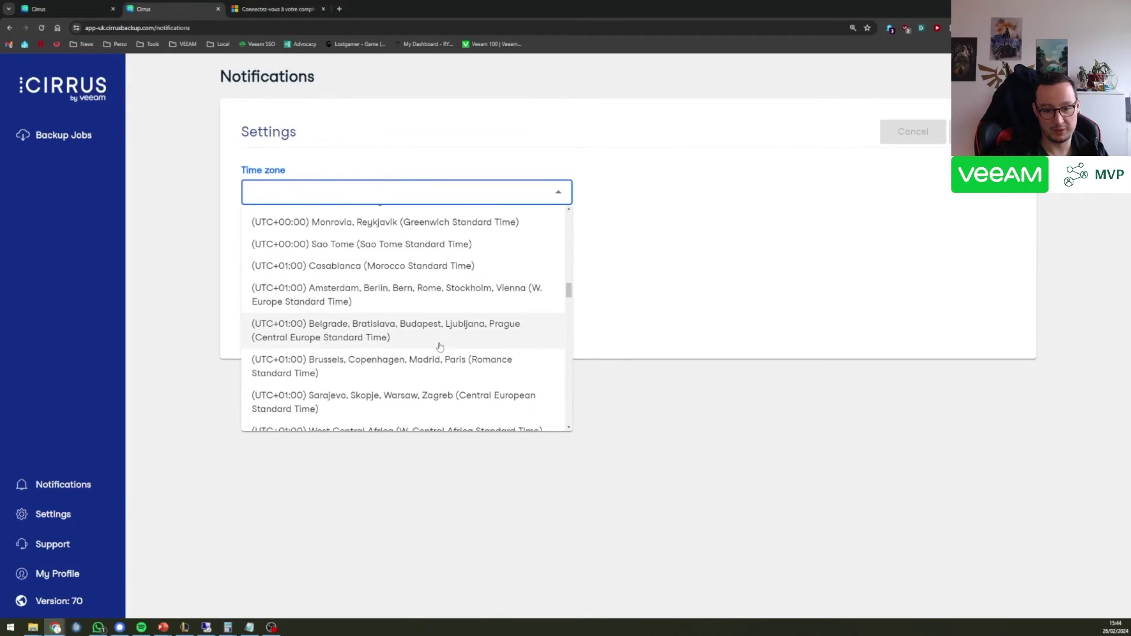
left_click(441, 362)
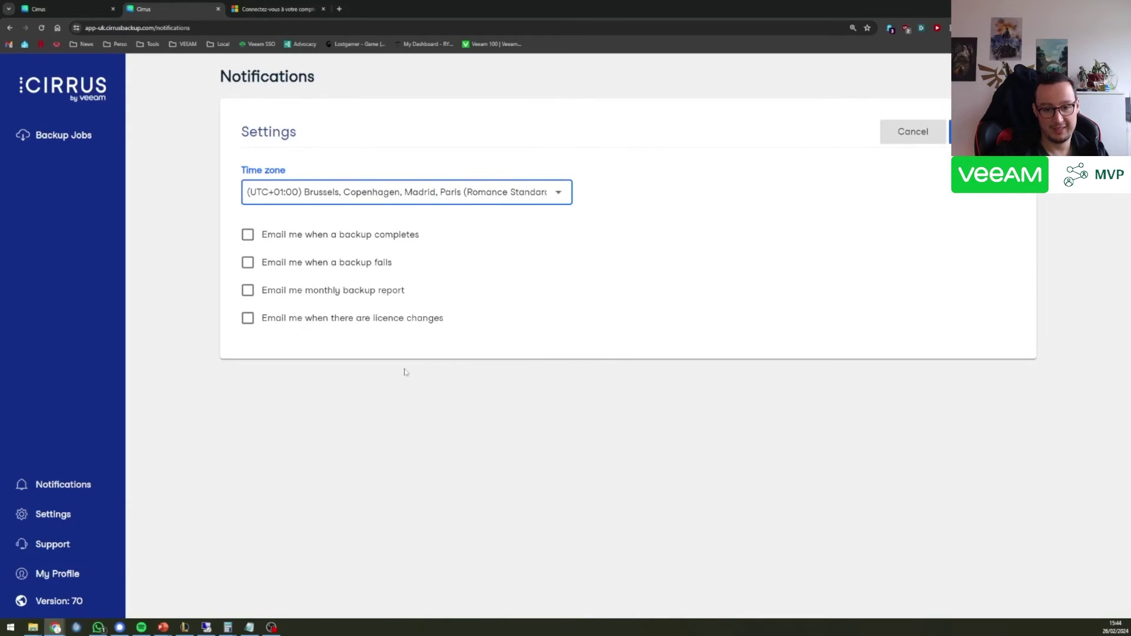
left_click(293, 235)
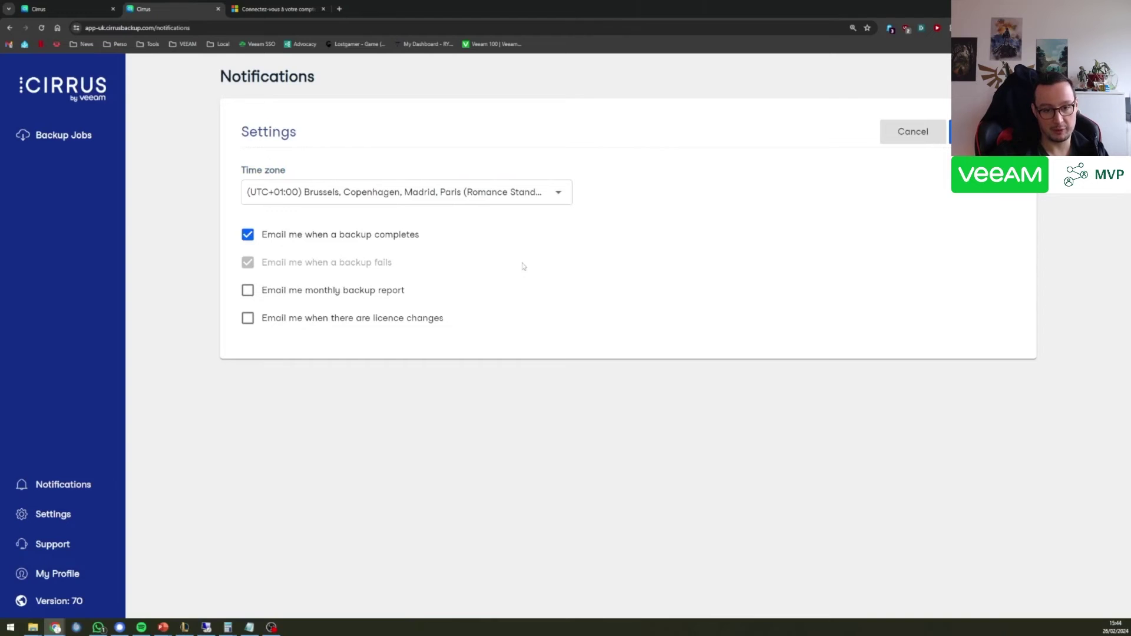
mouse_move(762, 546)
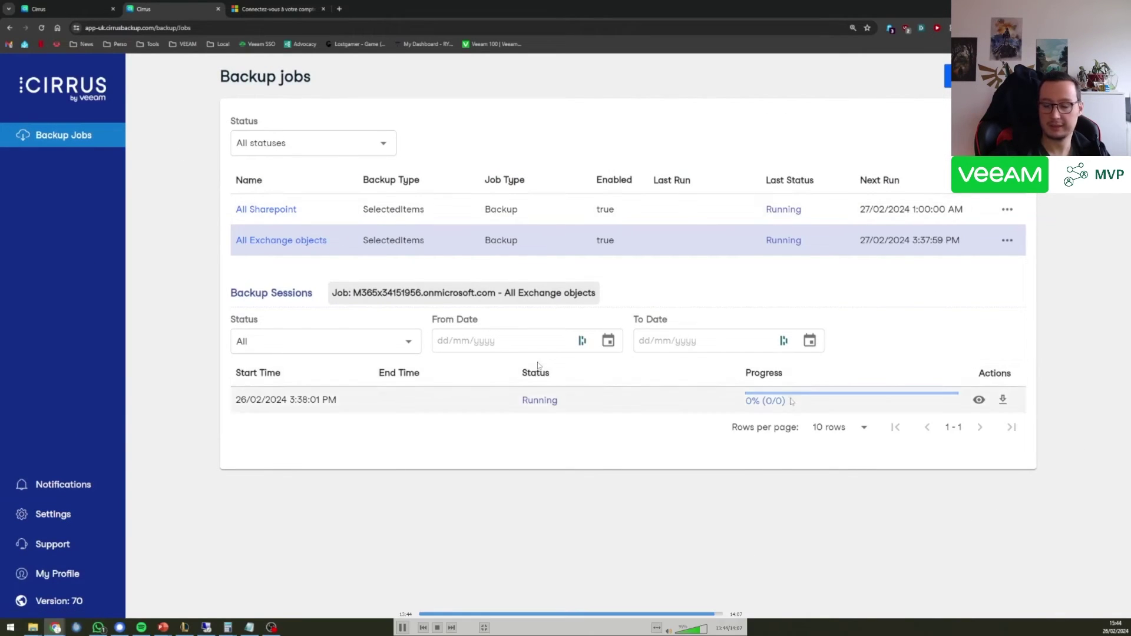
key("space")
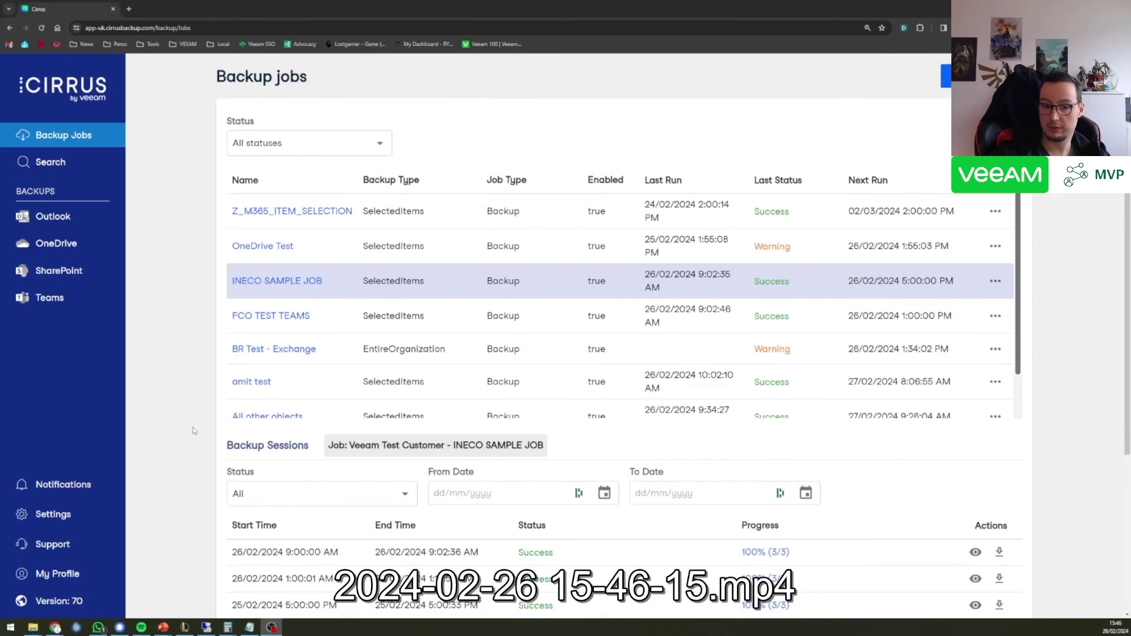
mouse_move(513, 402)
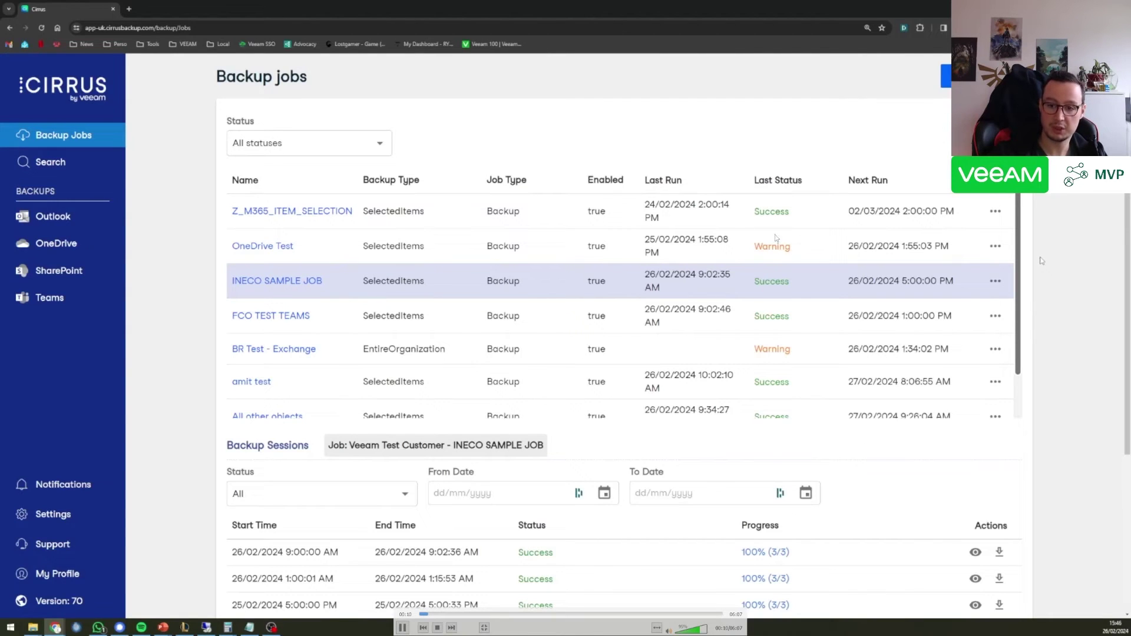
left_click(436, 614)
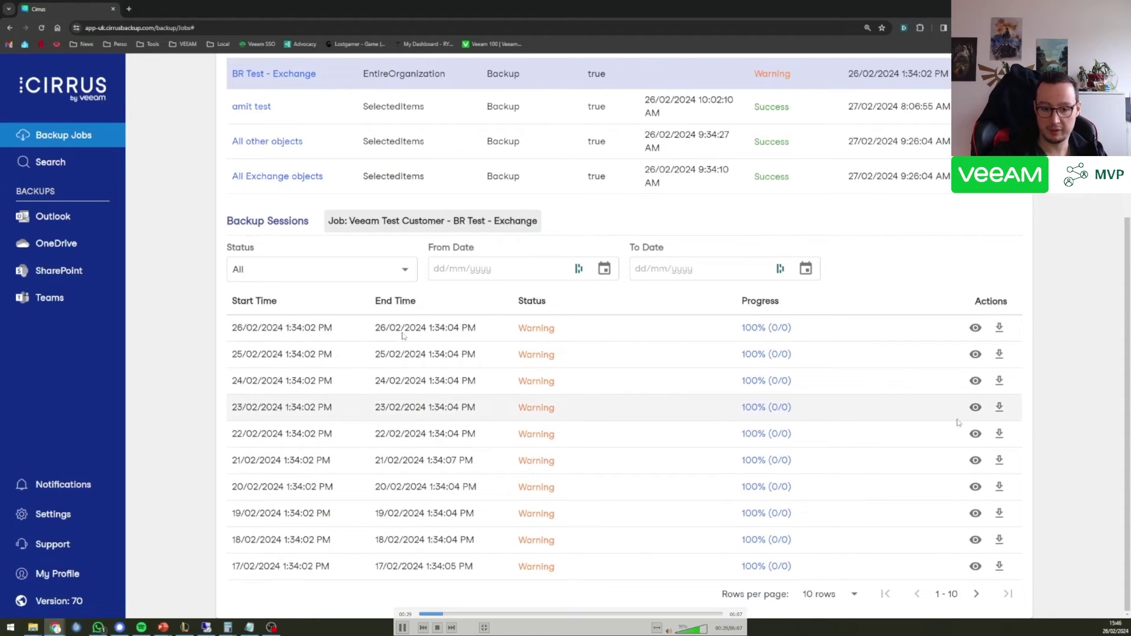
Examine the 23/02/2024 session log of the BR Test - Exchange job, highlight its warning entries and close the log
left_click(975, 406)
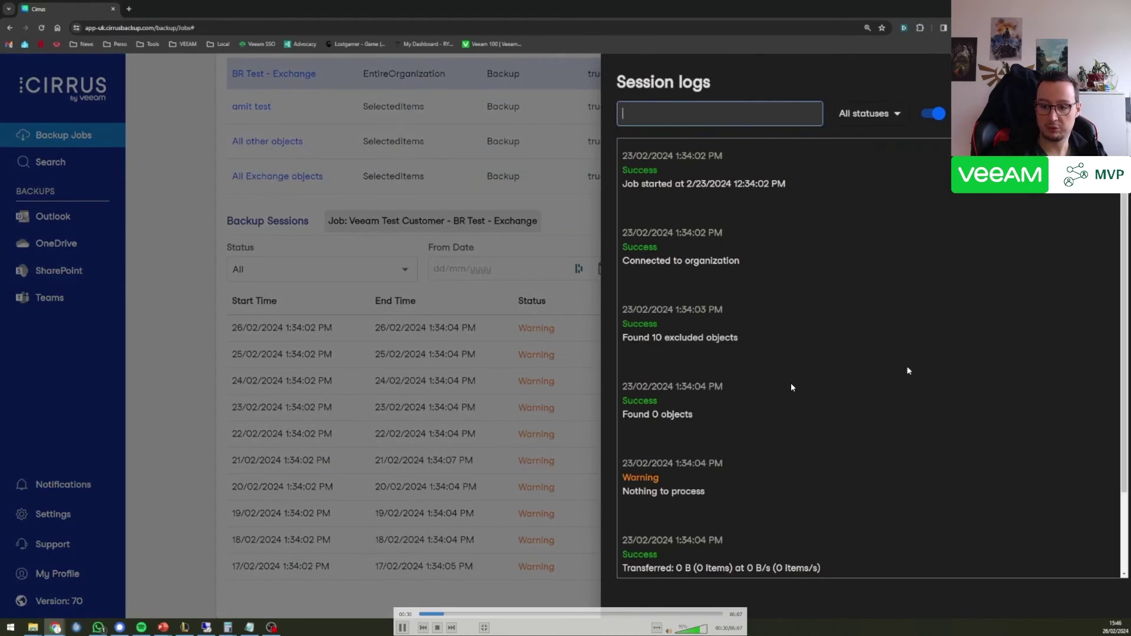
triple_click(709, 483)
scroll(709, 481, "down", 2)
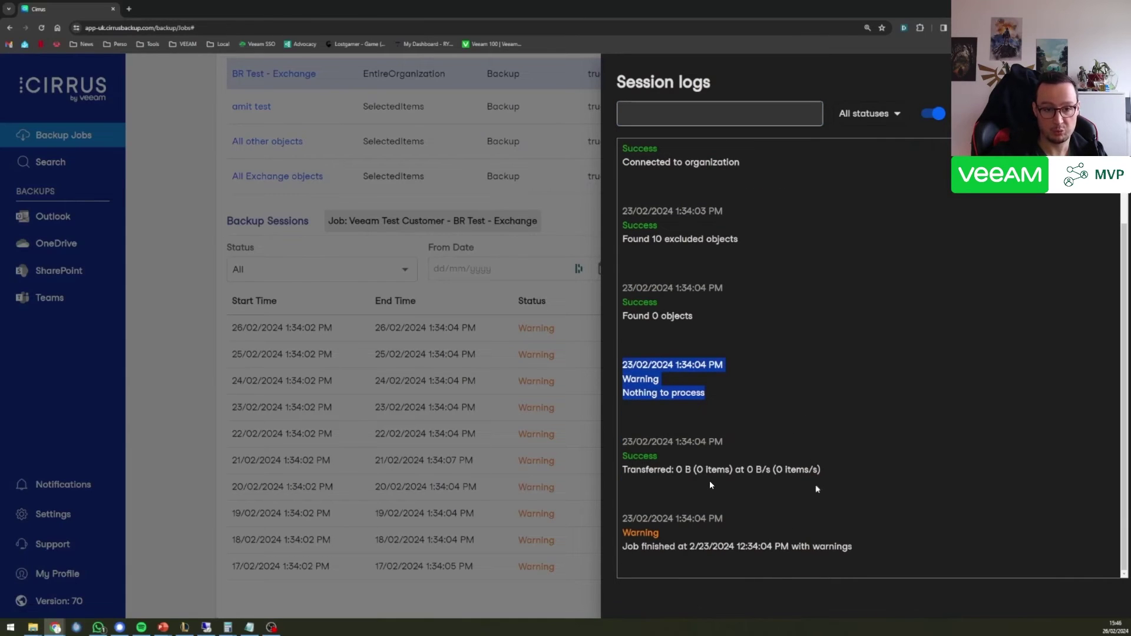
left_click_drag(871, 550, 644, 516)
left_click(678, 446)
left_click(511, 382)
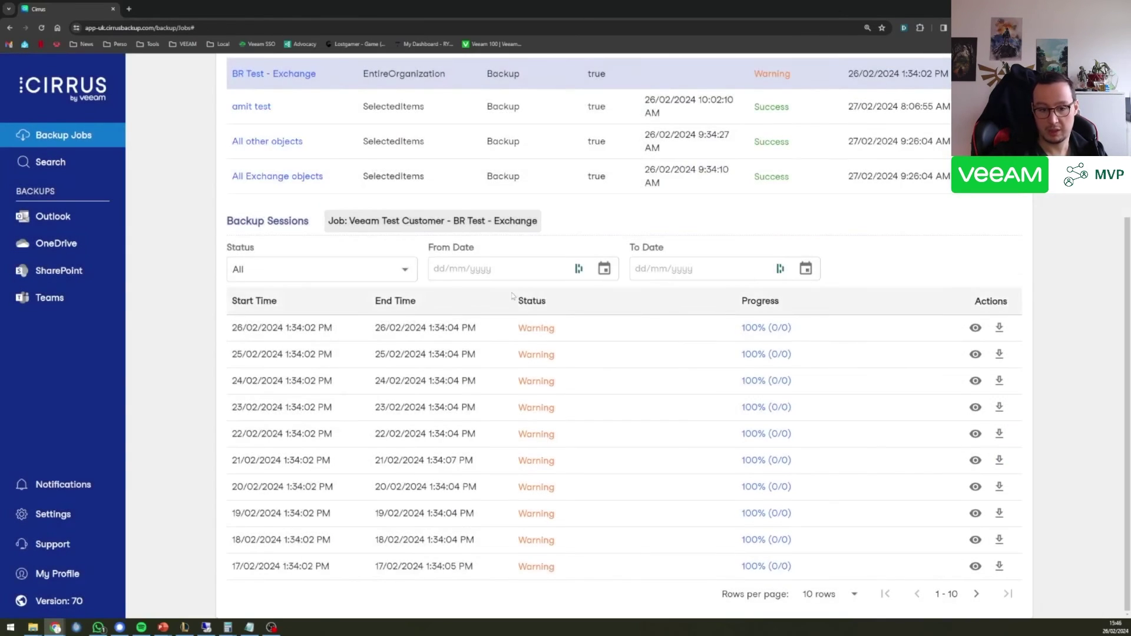
View the backup sessions of the FCO TEST TEAMS and All other objects jobs
scroll(353, 265, "up", 5)
left_click(323, 255)
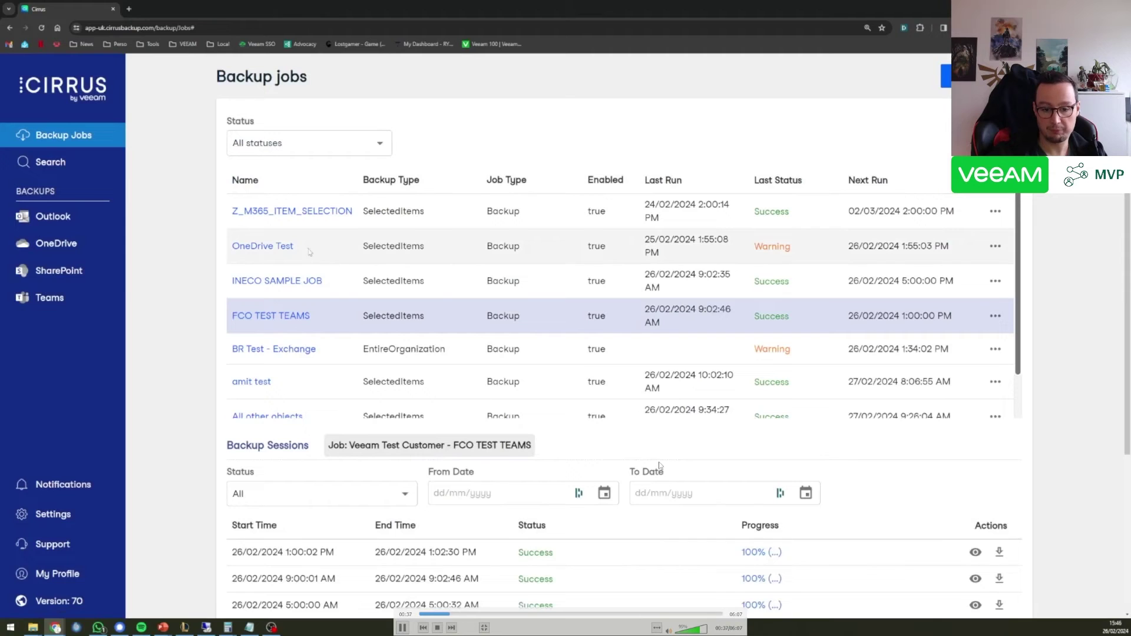
scroll(288, 329, "down", 1)
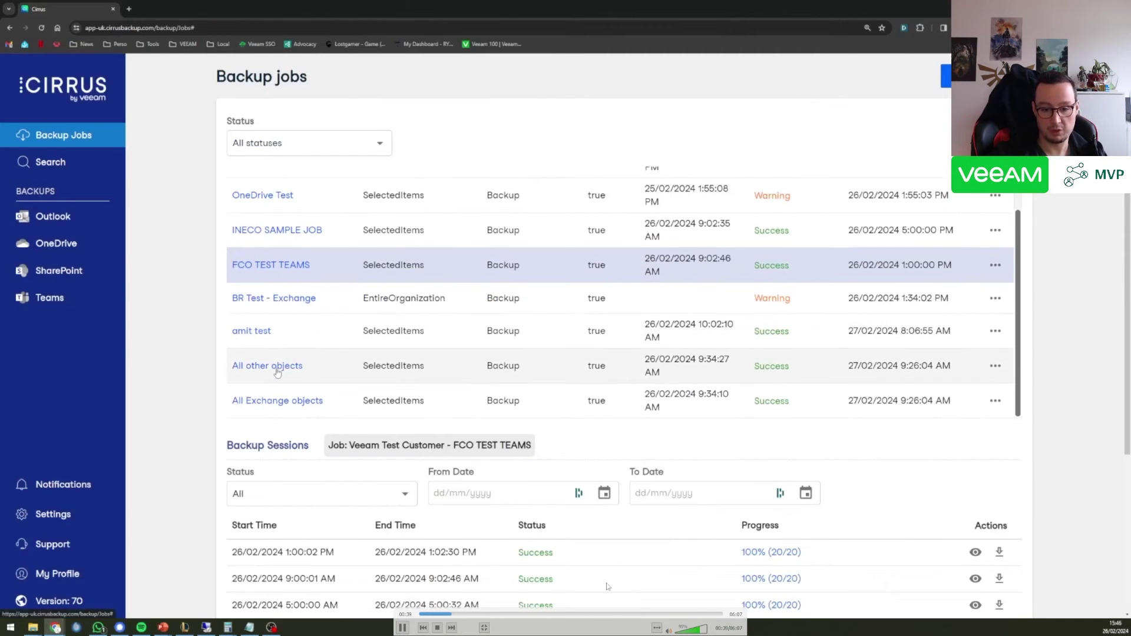
left_click(277, 366)
scroll(277, 372, "down", 5)
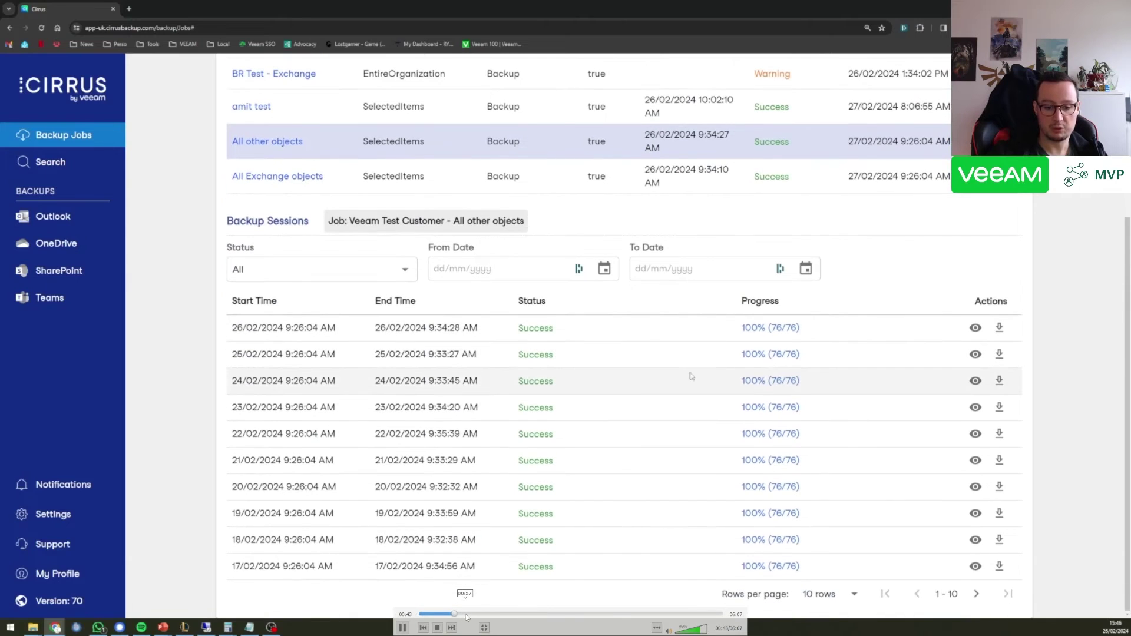
left_click(465, 613)
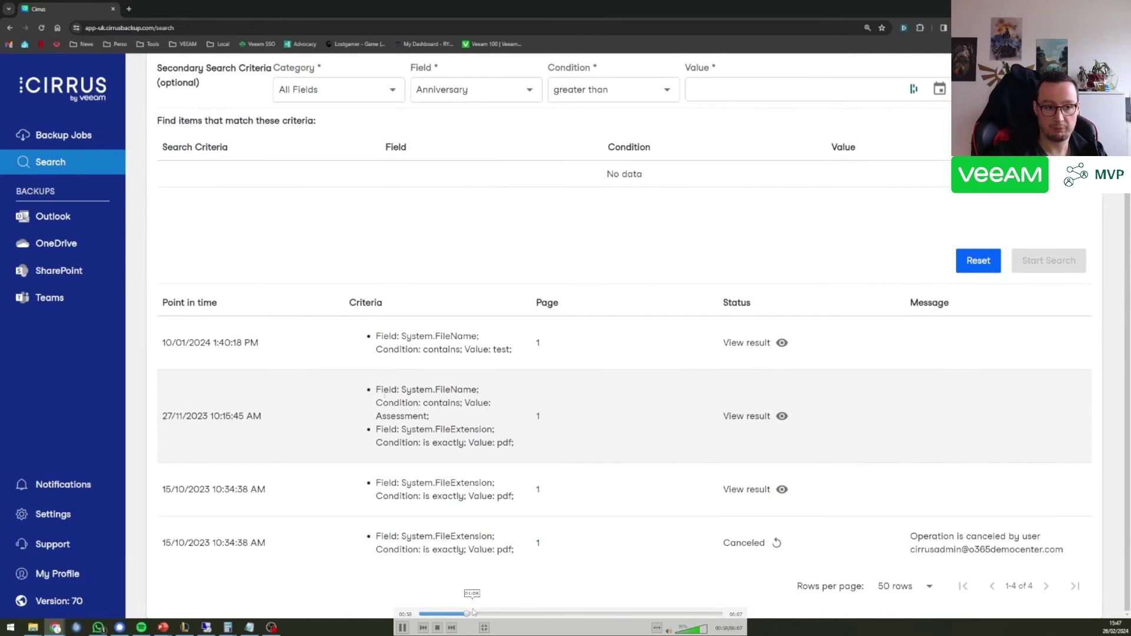
key("space")
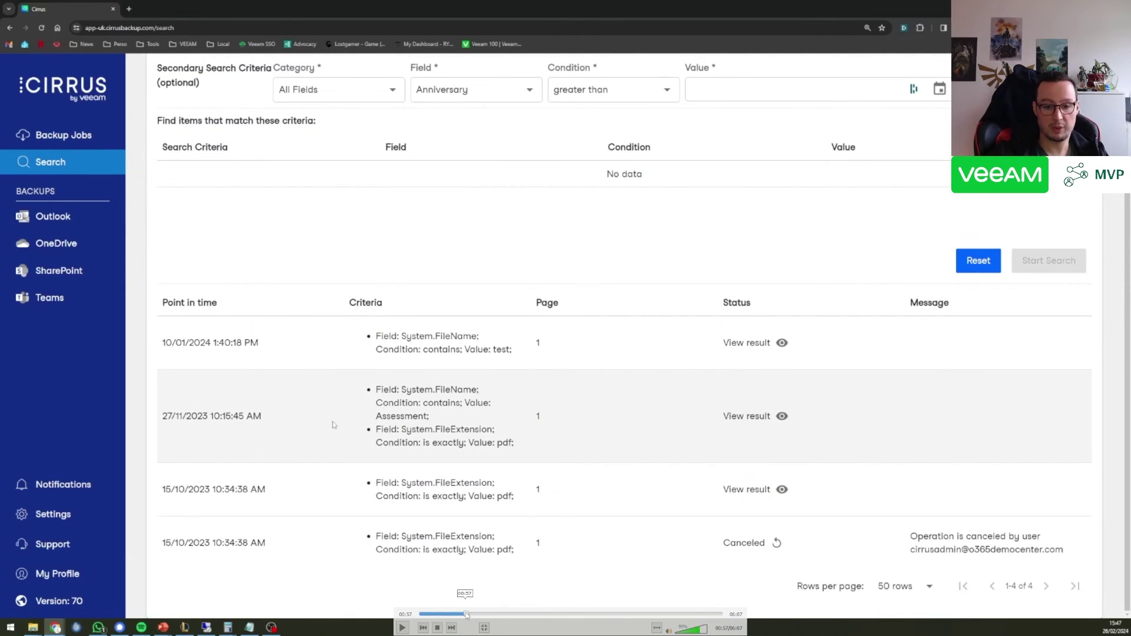
left_click(468, 614)
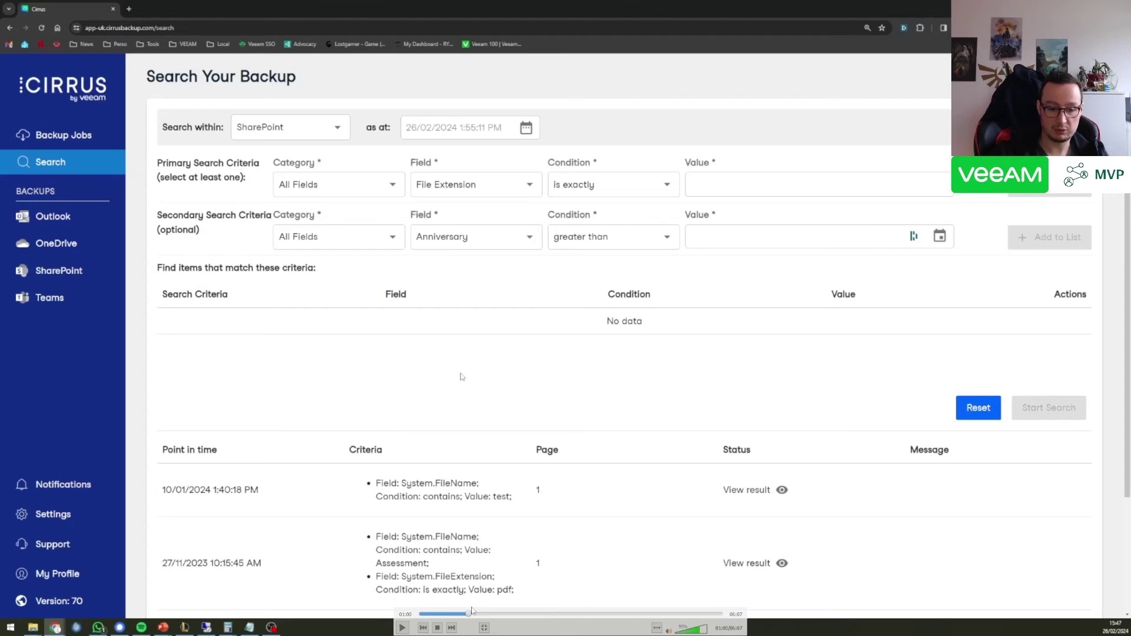
left_click(473, 616)
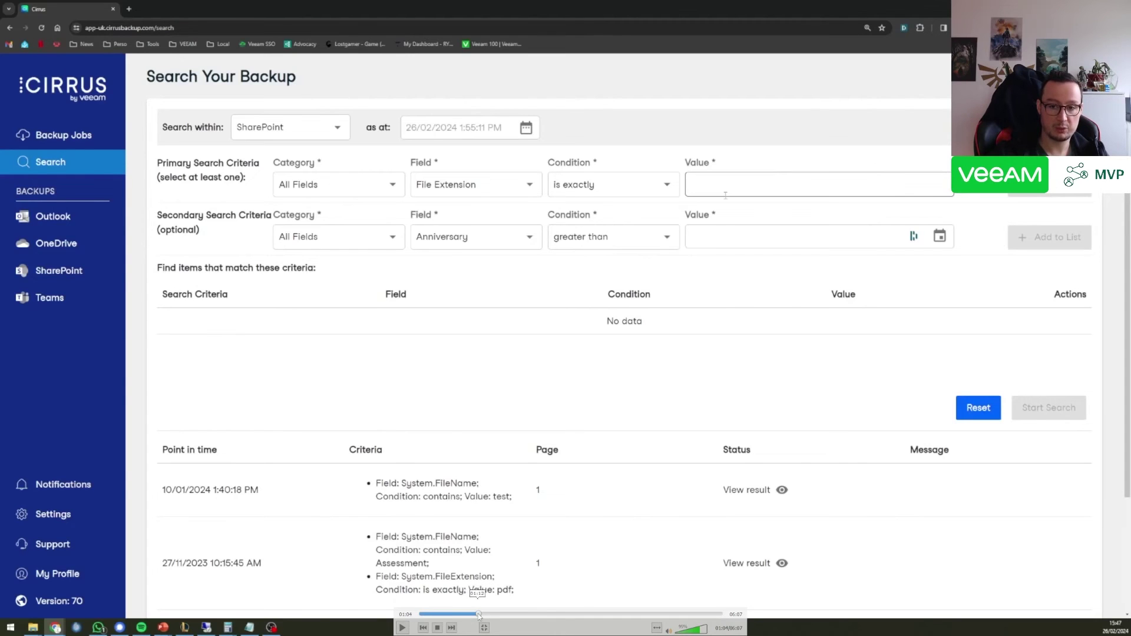
left_click(478, 614)
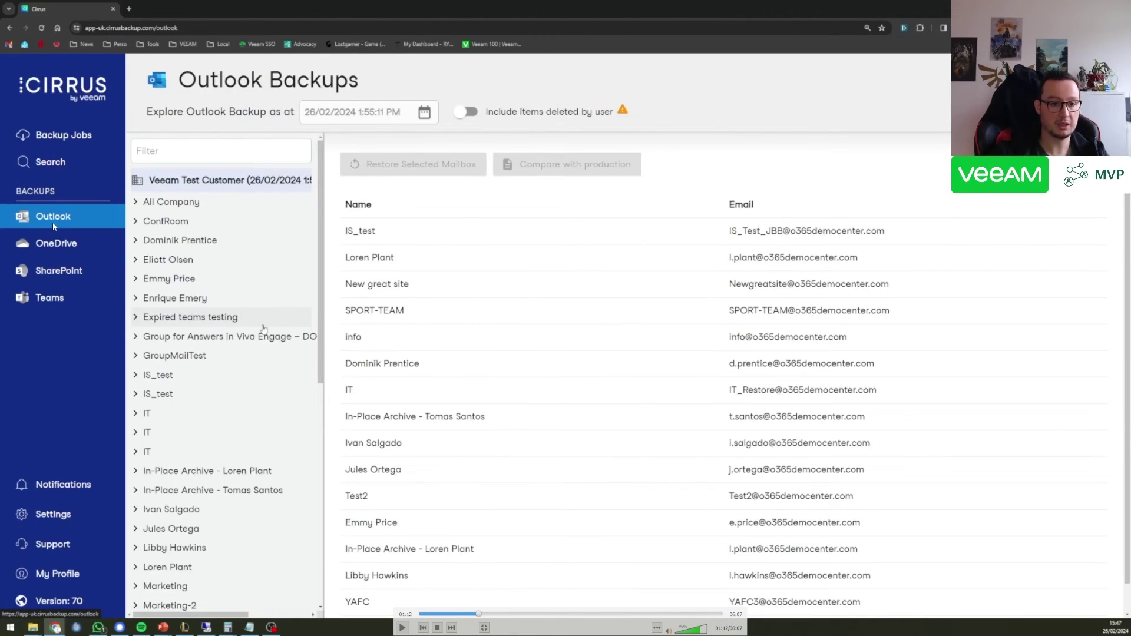
Open the restore options for the message The Star (South Africa) - Wikipedia and view the Other users mailbox and Local computer (download) destinations
mouse_move(167, 306)
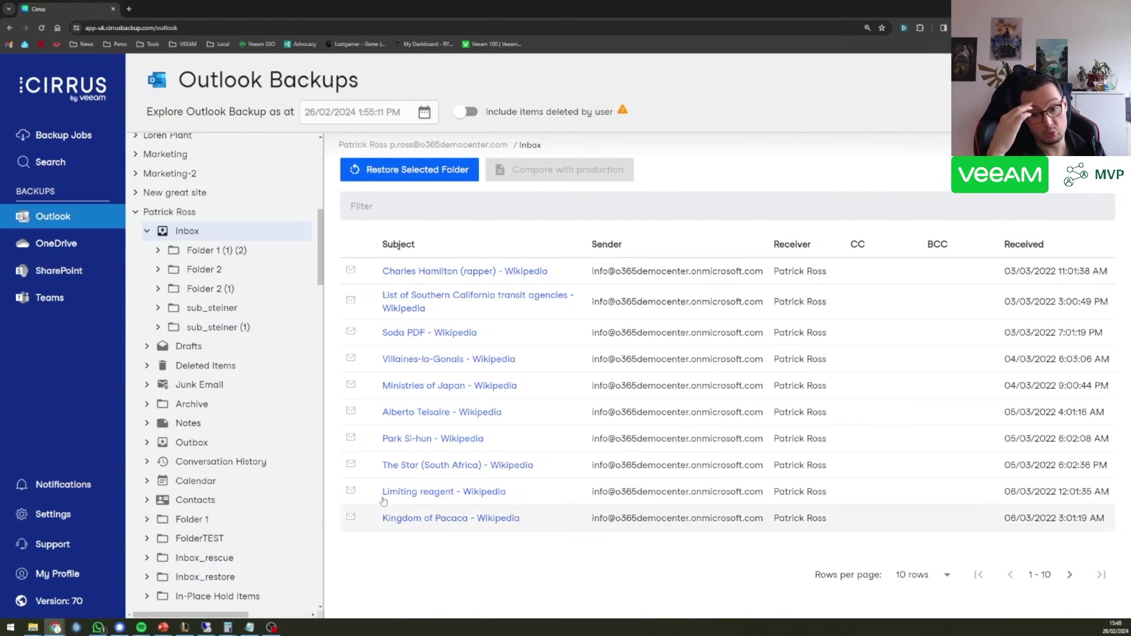
right_click(559, 422)
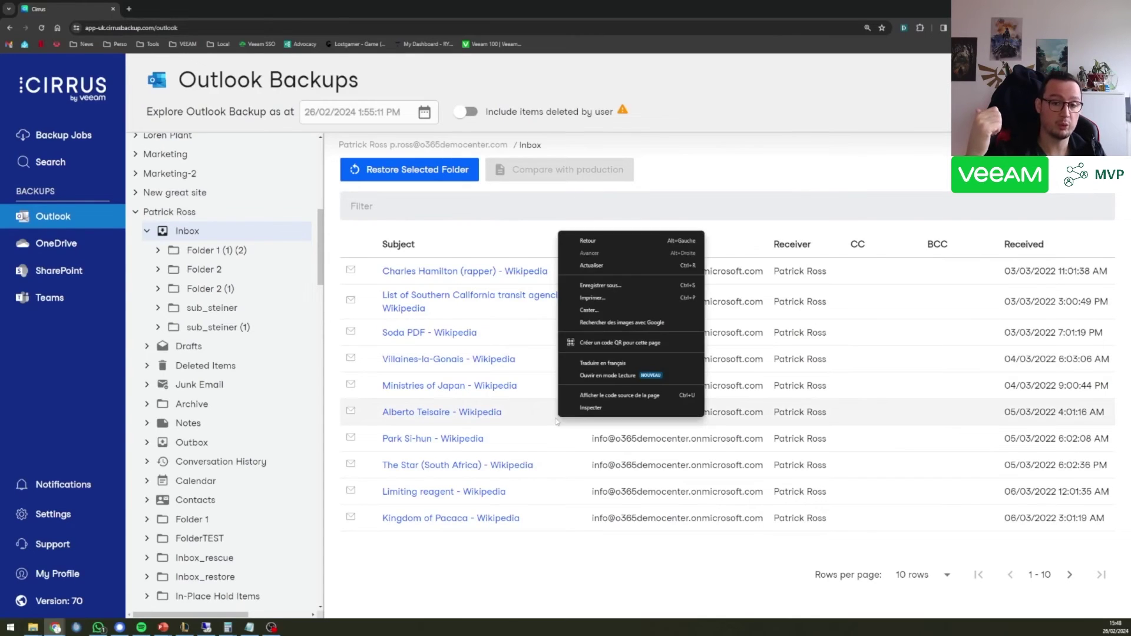
left_click(548, 423)
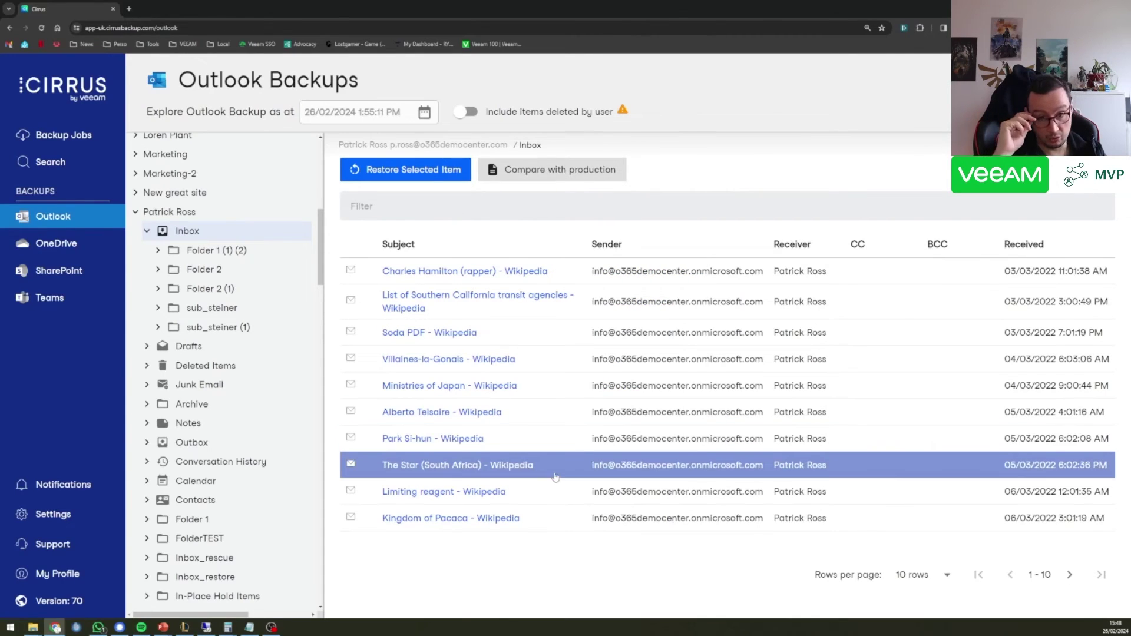
left_click(348, 466)
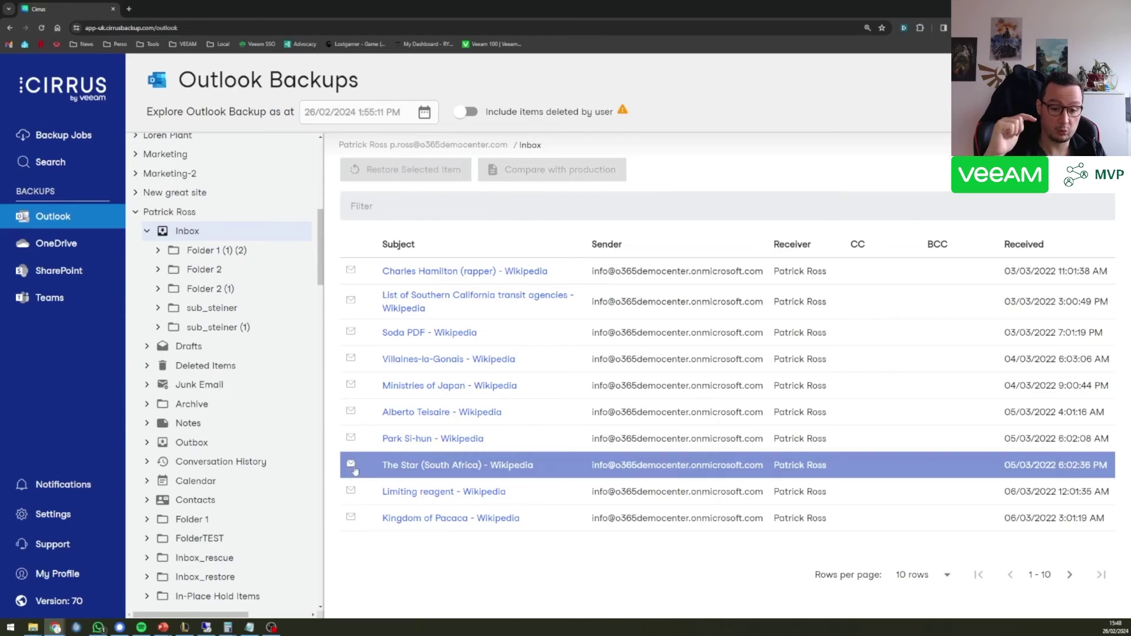
left_click(437, 180)
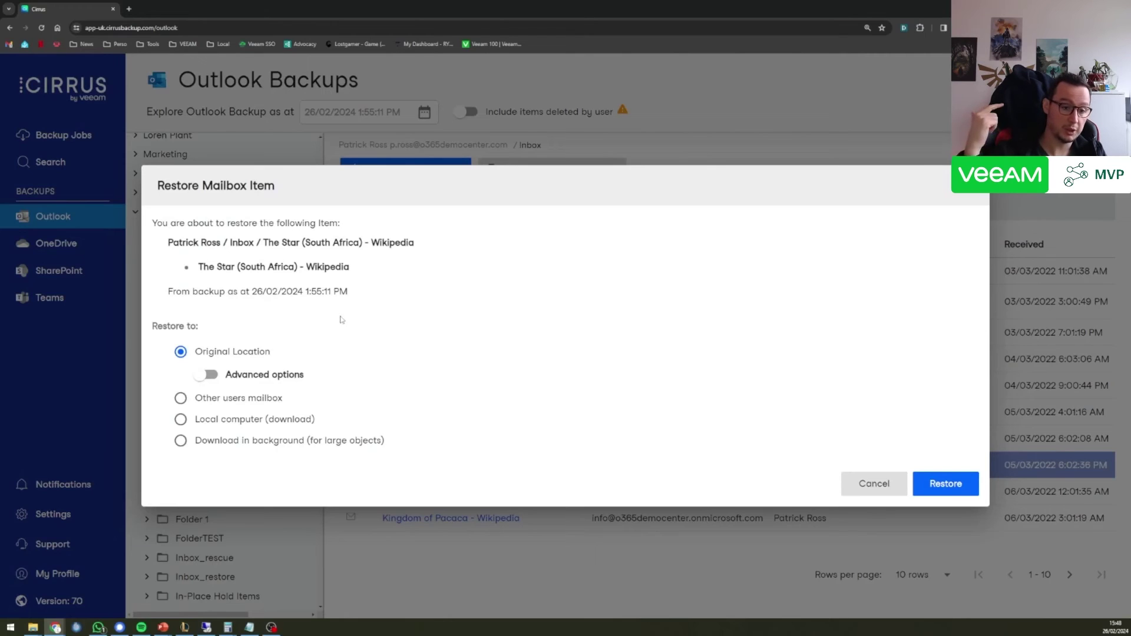
left_click(243, 400)
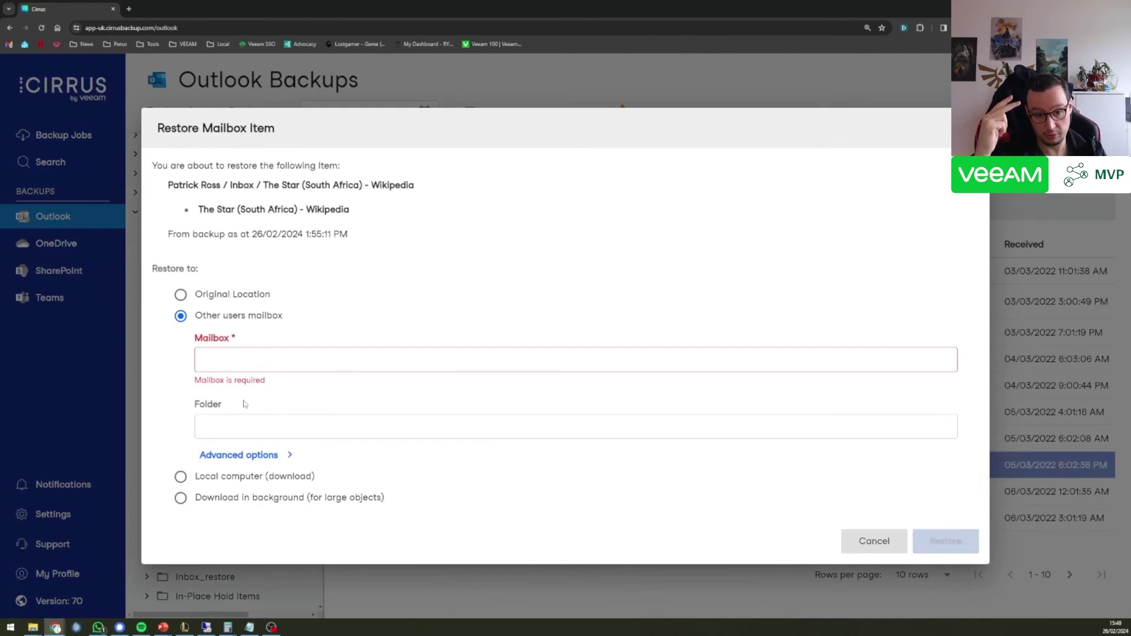
left_click(262, 478)
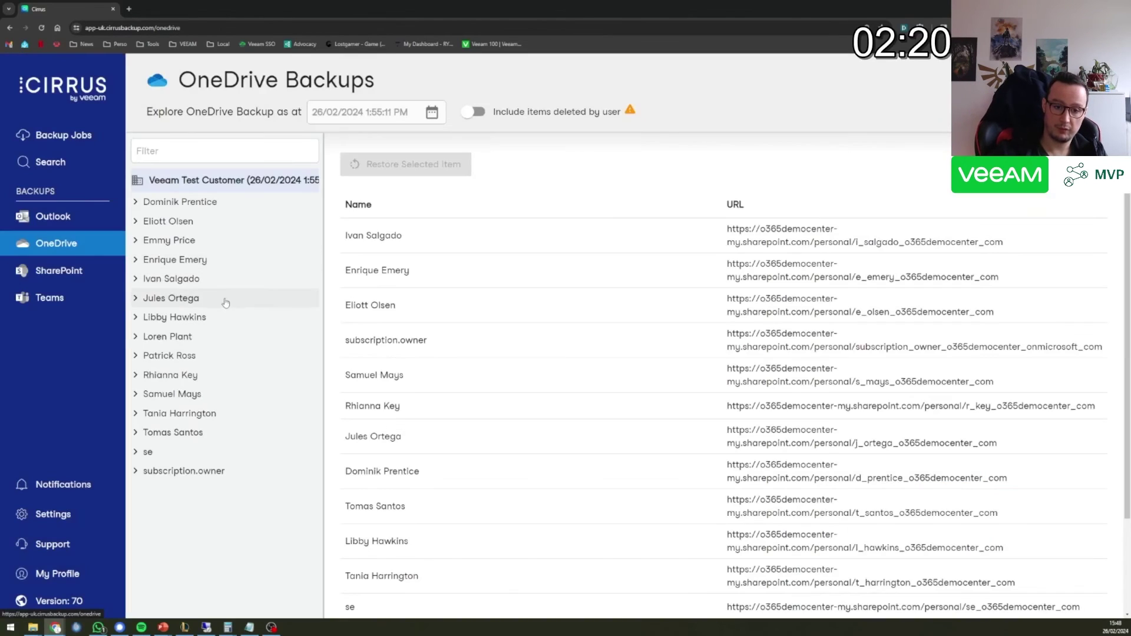
Browse two users' OneDrive backups, viewing the contents of the Apps and Webminar_O365_Spain_June_12 folders
left_click(207, 399)
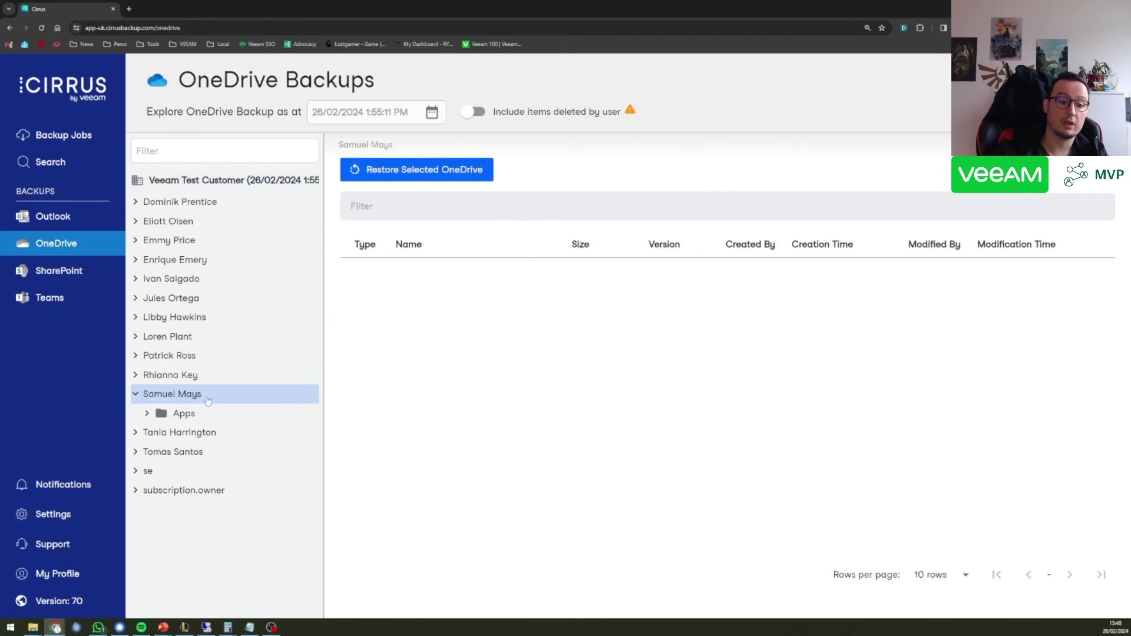
left_click(219, 416)
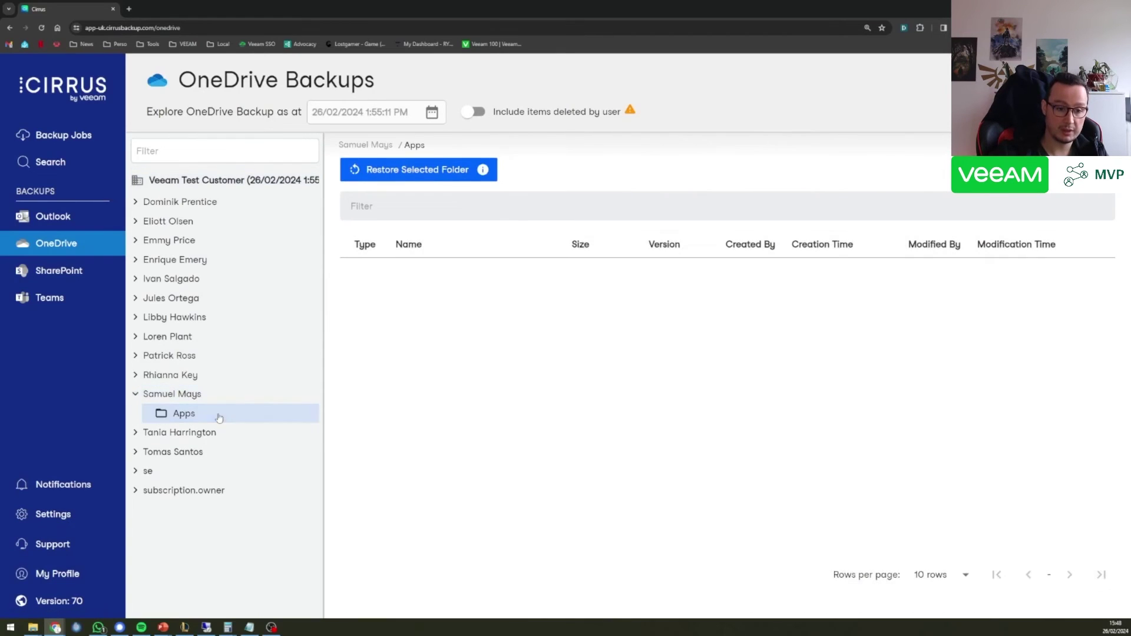
left_click(216, 380)
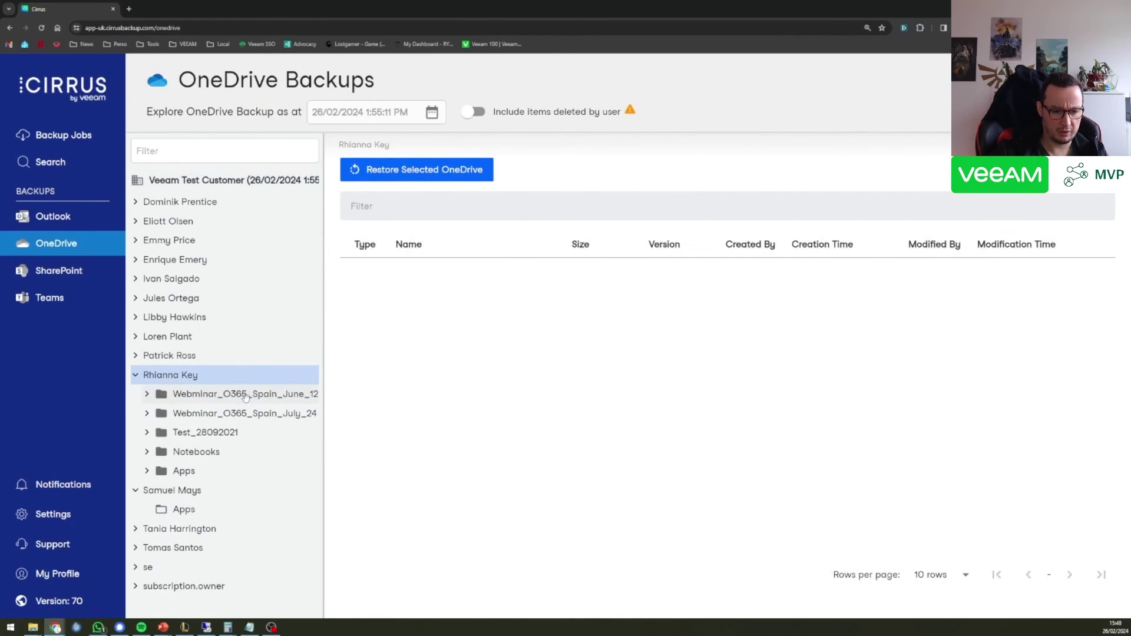
left_click(244, 395)
right_click(273, 401)
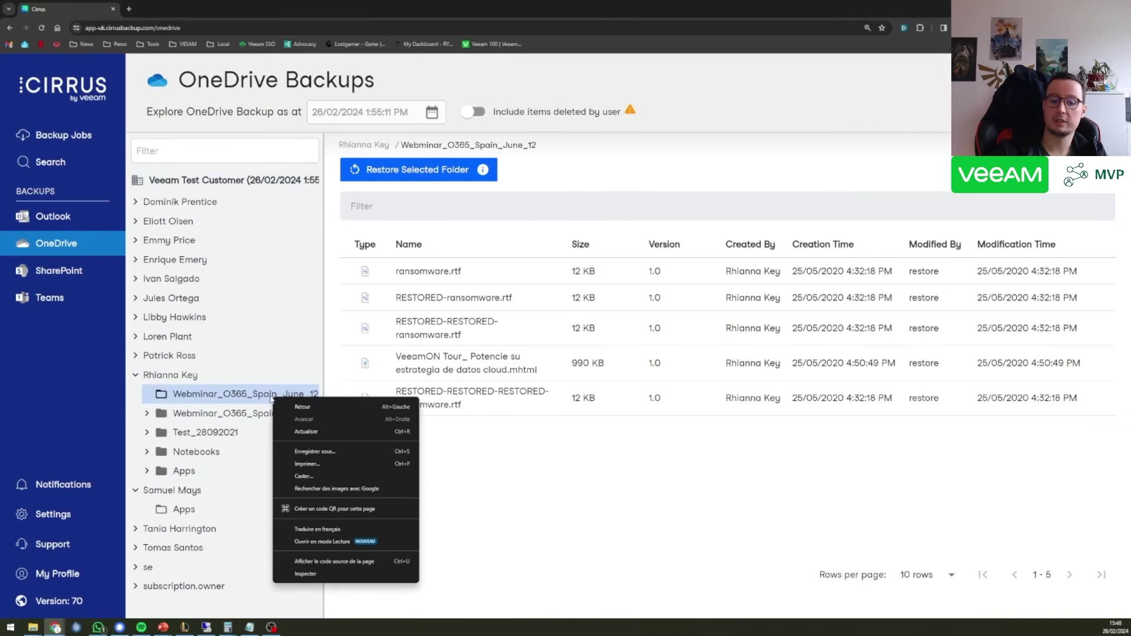
left_click(353, 297)
Review the restore destinations for the Webminar_O365_Spain_June_12 OneDrive folder and cancel the restore
left_click(429, 172)
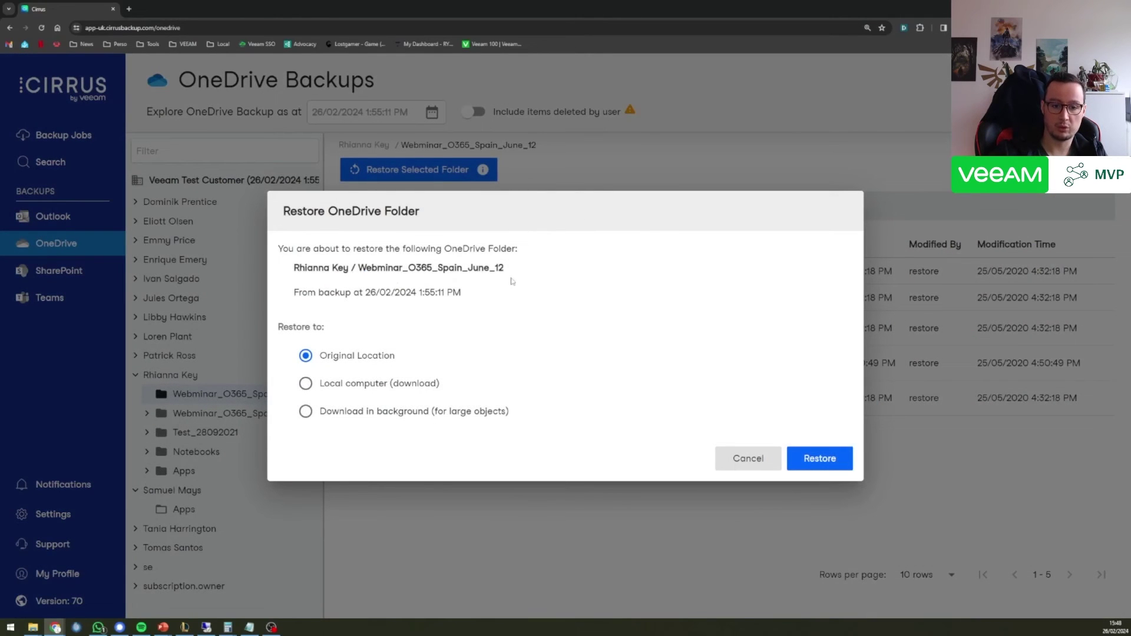
left_click_drag(513, 282, 291, 271)
left_click(346, 367)
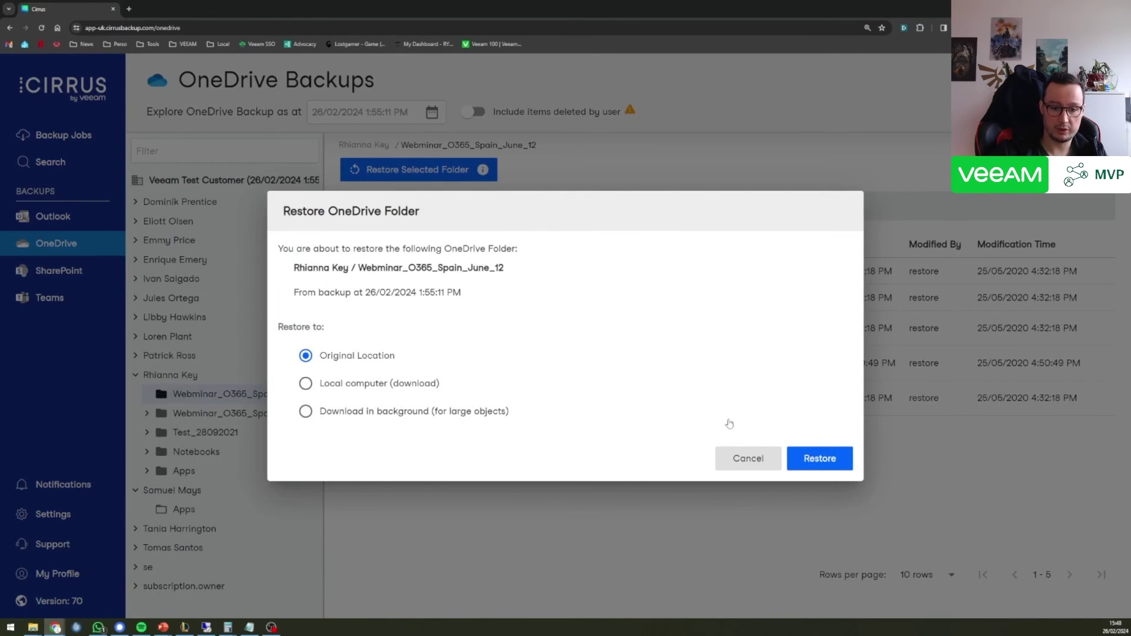
left_click(748, 458)
Browse the SharePoint backups to the Content / Benutzerfotos / Profilbilder folder
left_click(59, 270)
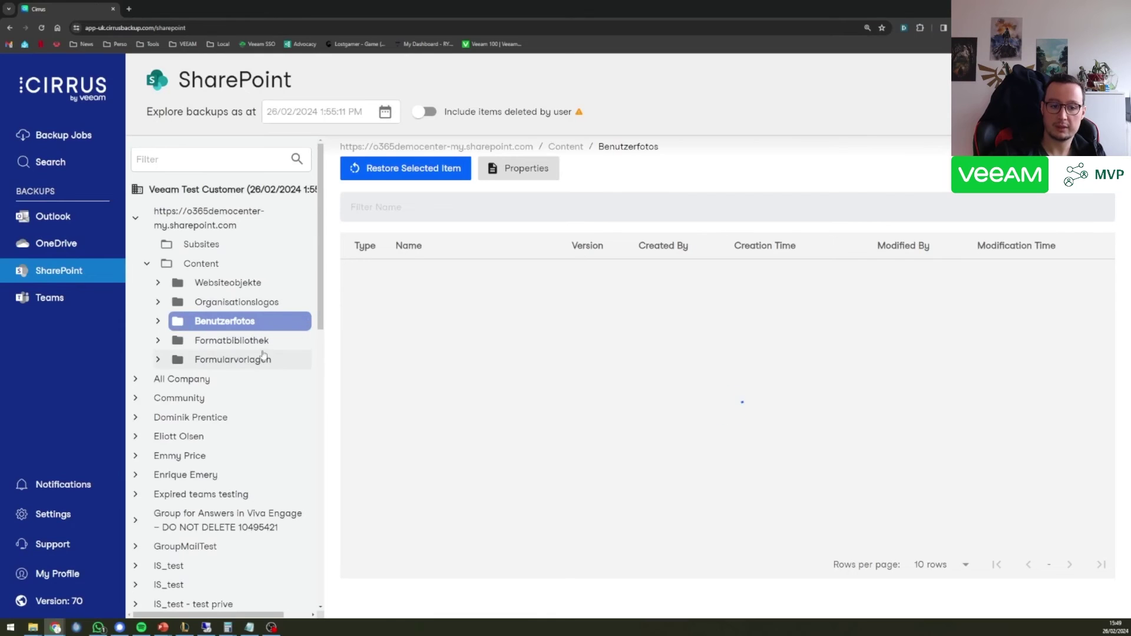
scroll(264, 352, "down", 4)
scroll(262, 353, "up", 4)
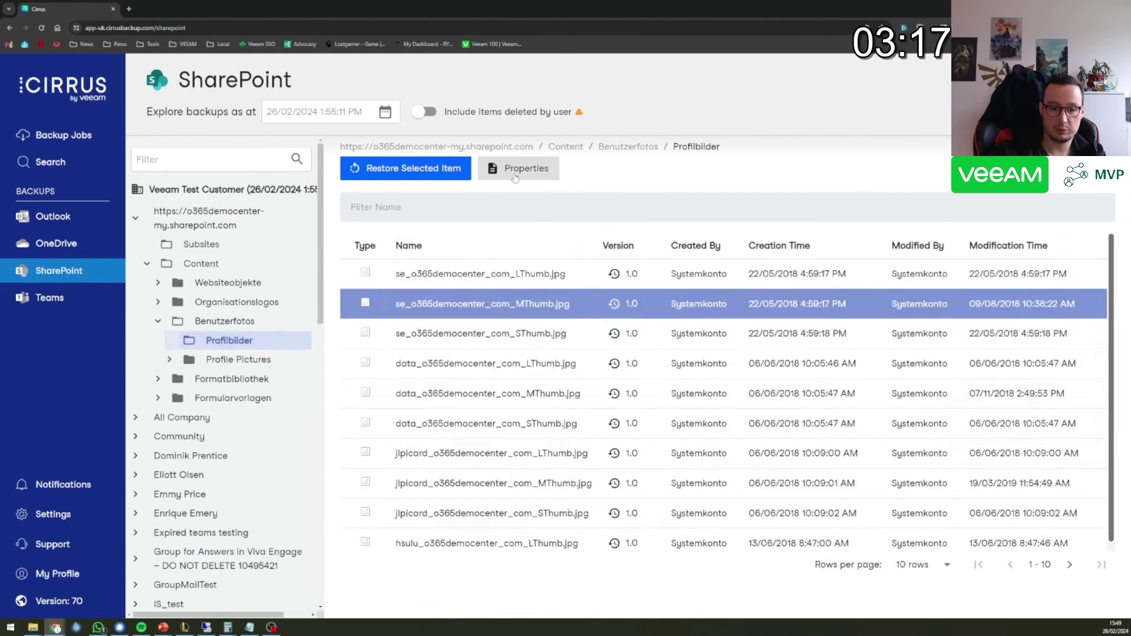
Copy the file name from the properties of se_o365democenter_com_MThumb.jpg and check its restore destinations without restoring it
double_click(516, 303)
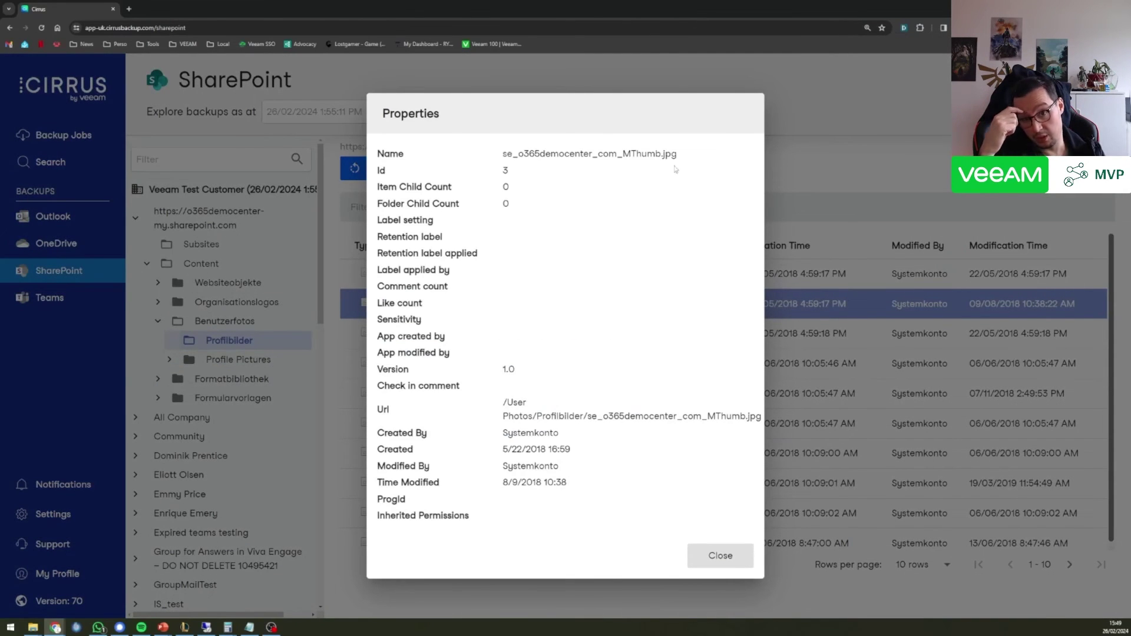
left_click_drag(689, 155, 502, 152)
left_click(721, 555)
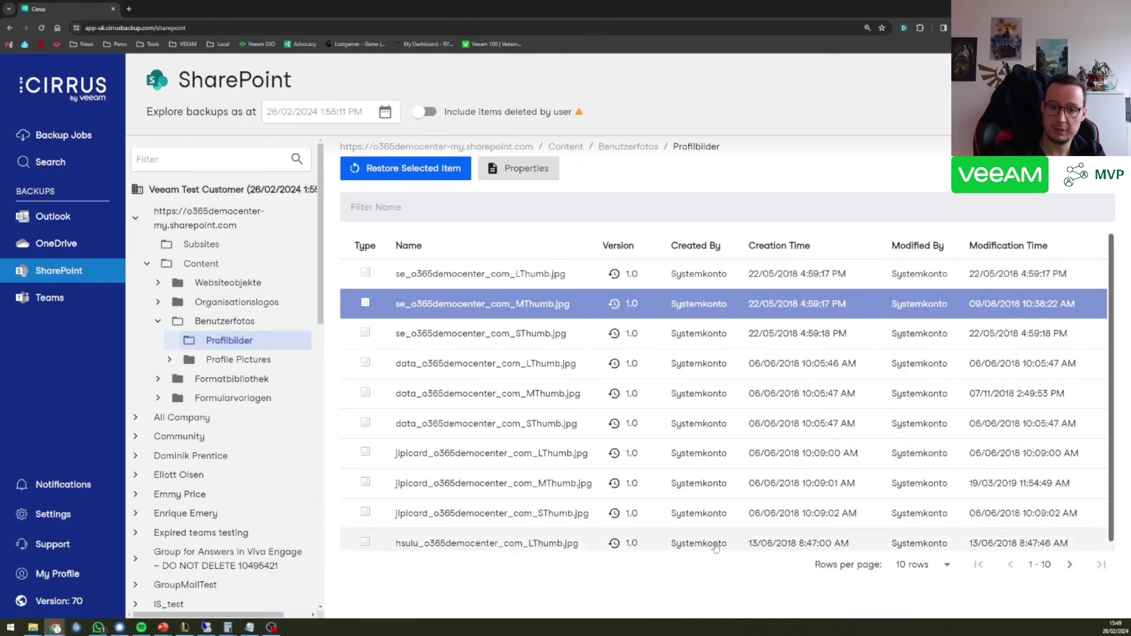
left_click(437, 170)
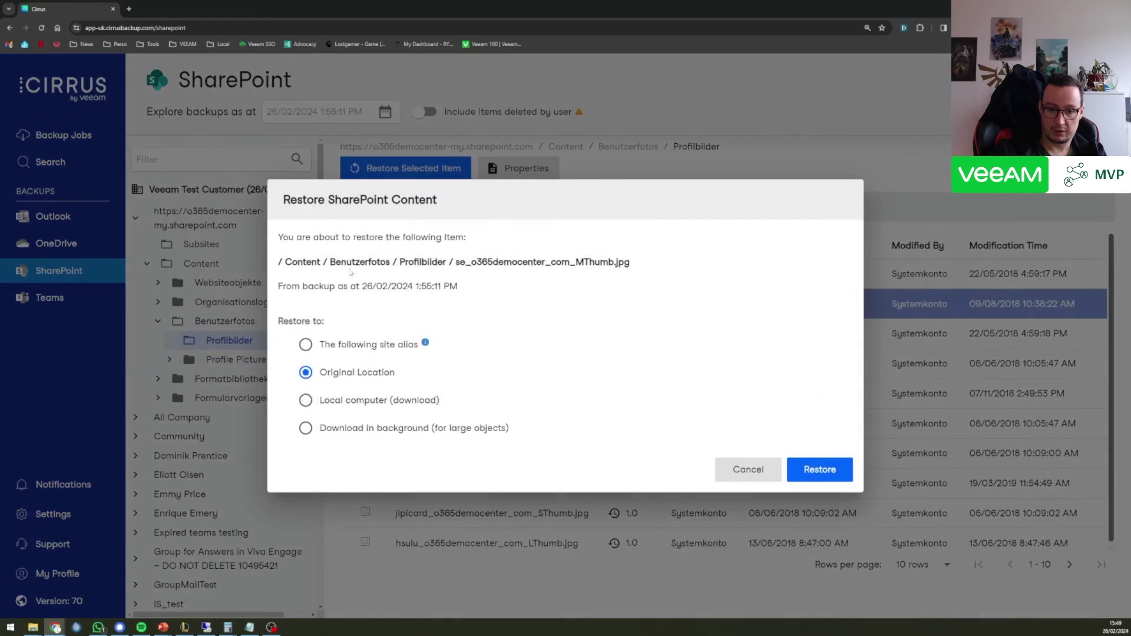
left_click(741, 468)
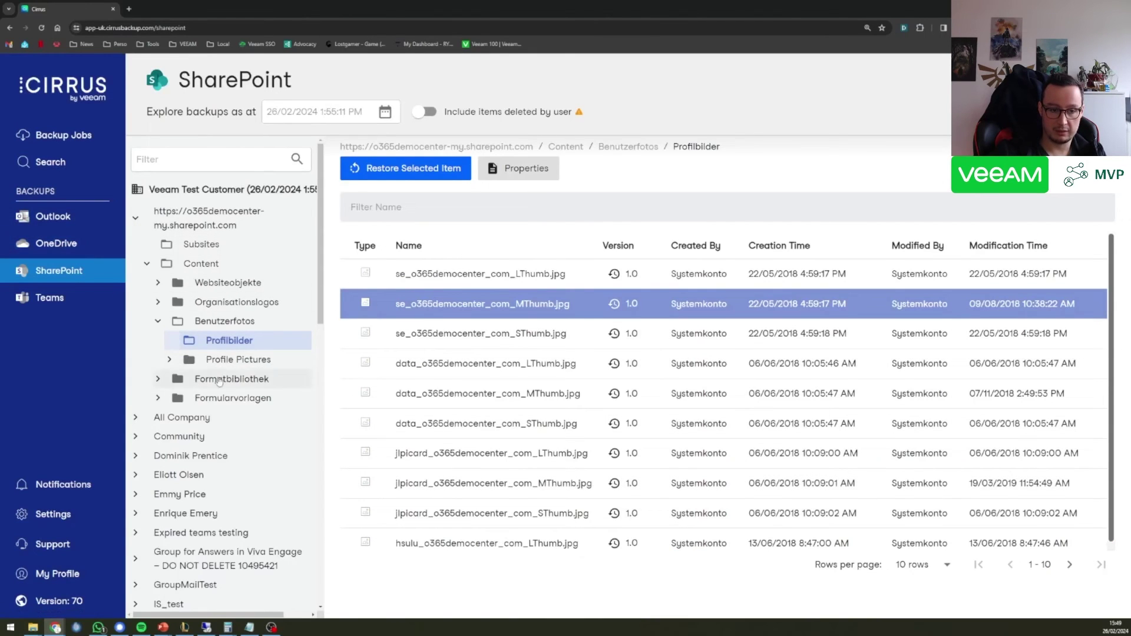
Set up a backup search within SharePoint with File Name as the primary criterion's field and contains as its condition
left_click(50, 162)
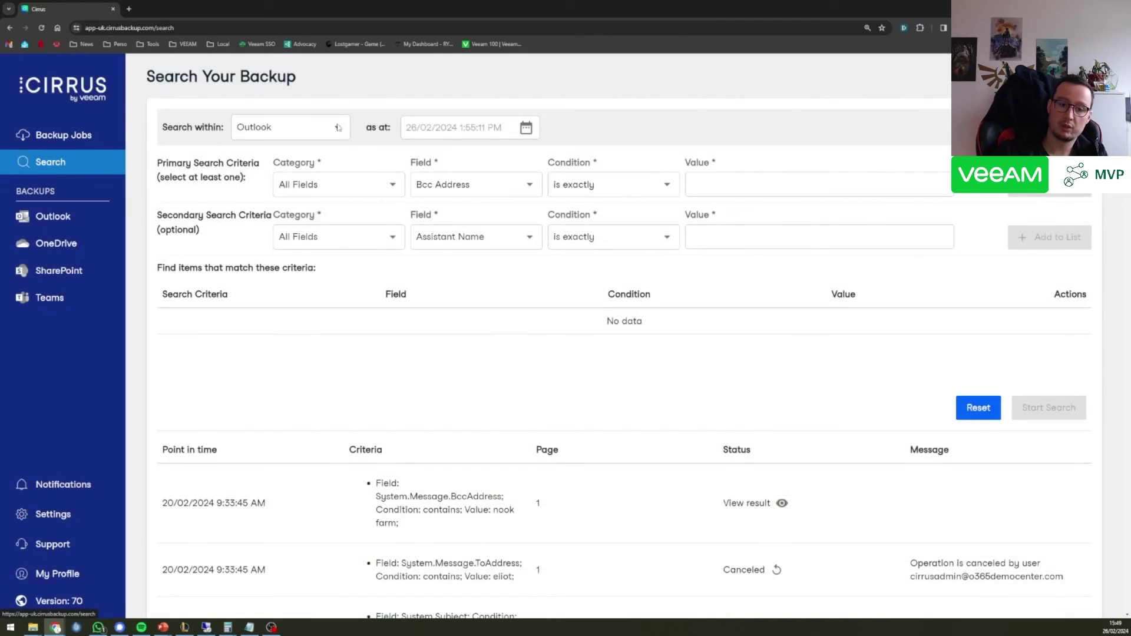
left_click(340, 128)
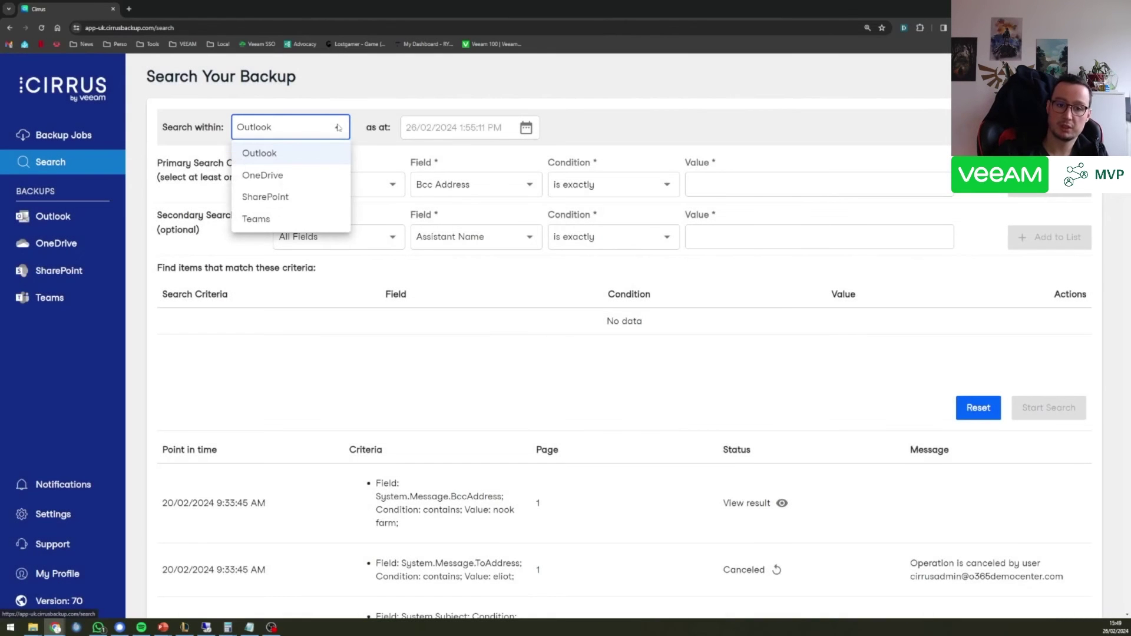
left_click(288, 196)
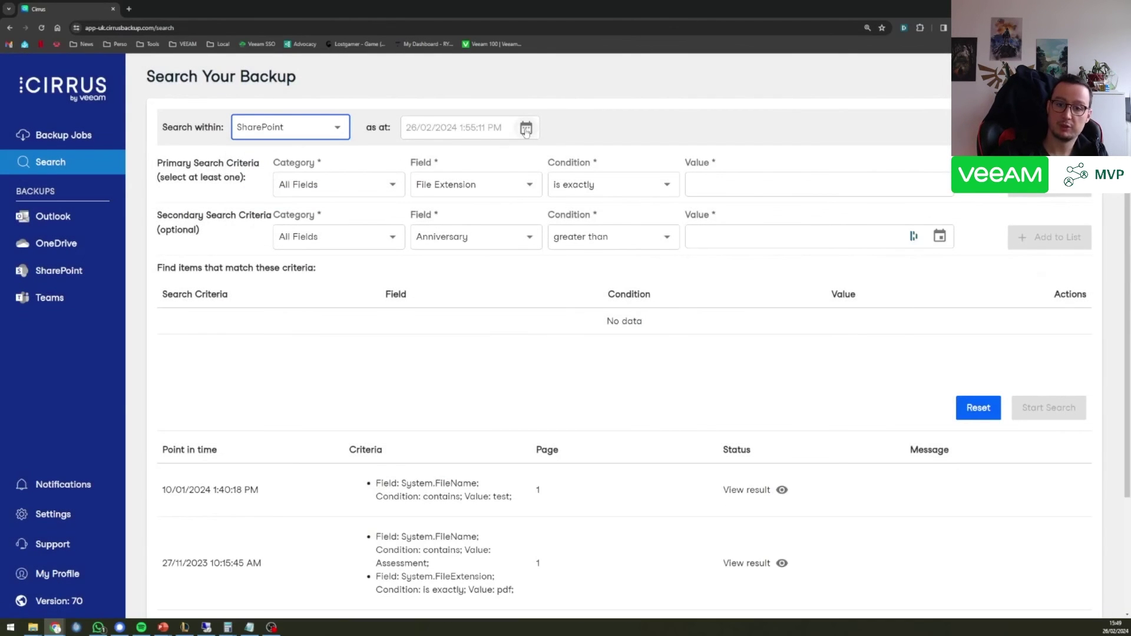
left_click(361, 184)
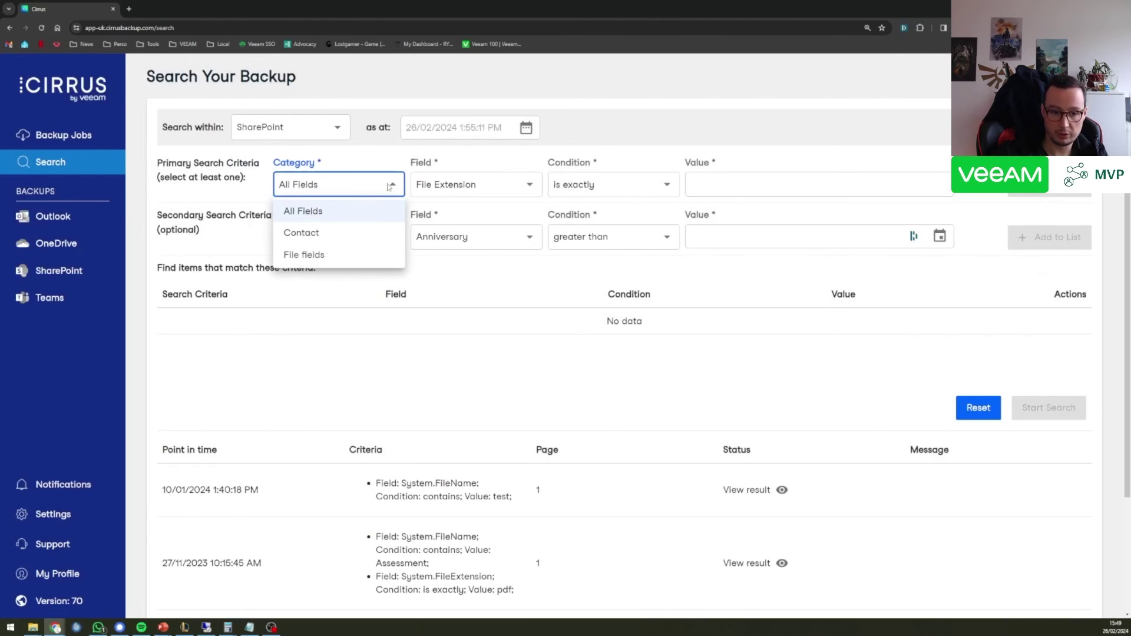
left_click(389, 184)
left_click(480, 190)
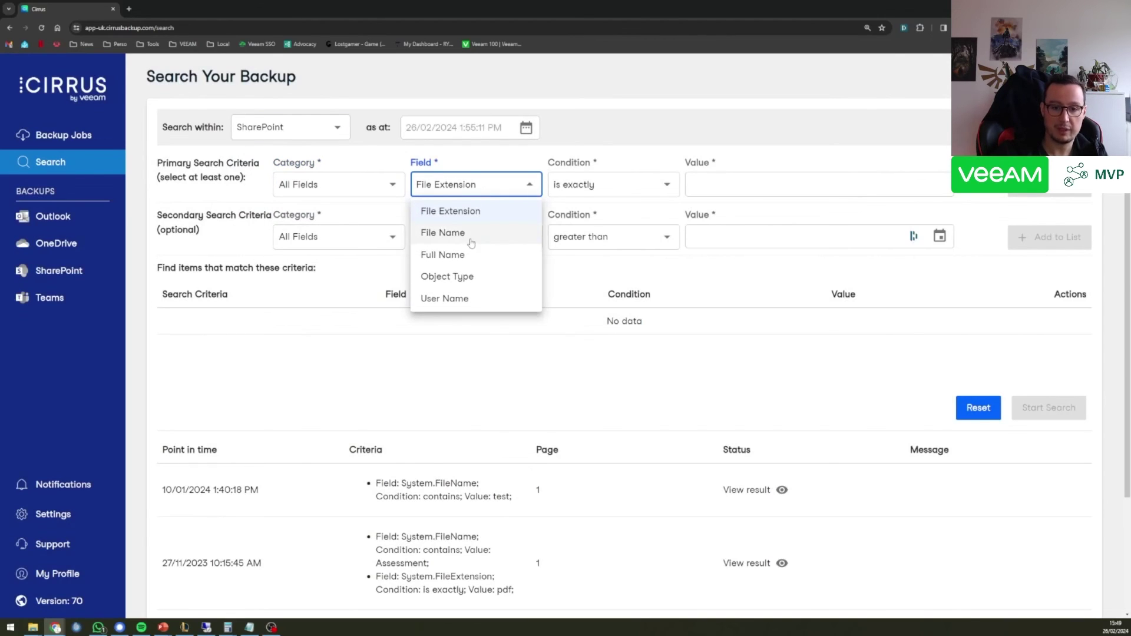
left_click(447, 232)
left_click(638, 189)
left_click(577, 254)
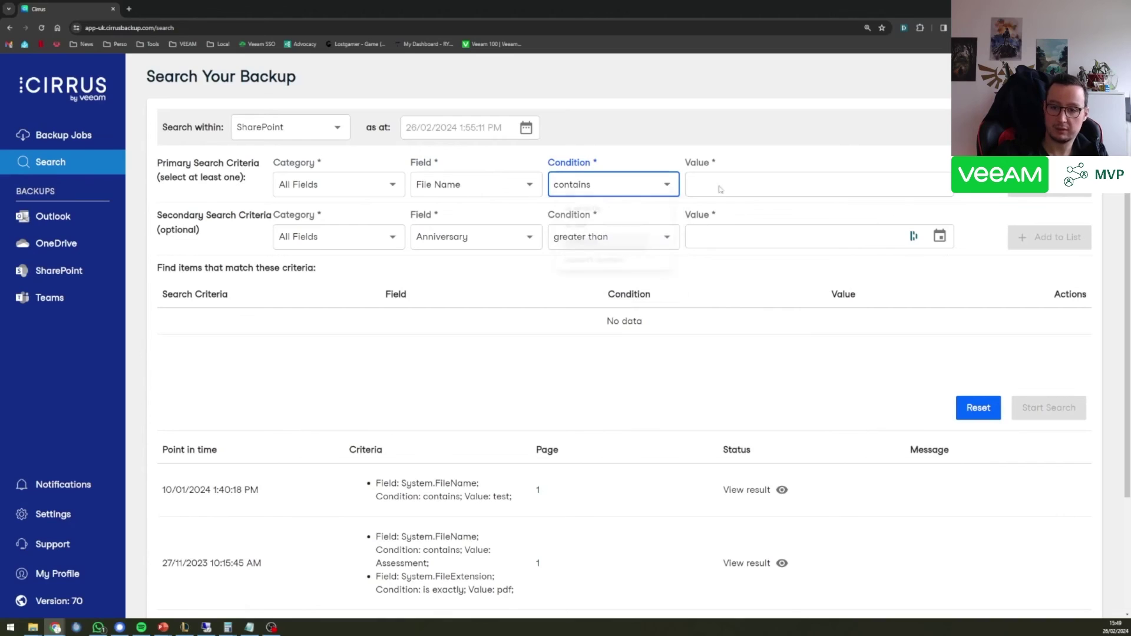
Enter the copied file name shortened to se_o365democenter_com_ as the primary value and add the criterion to the list
left_click(865, 183)
key("ctrl+v")
left_click_drag(865, 186, 808, 185)
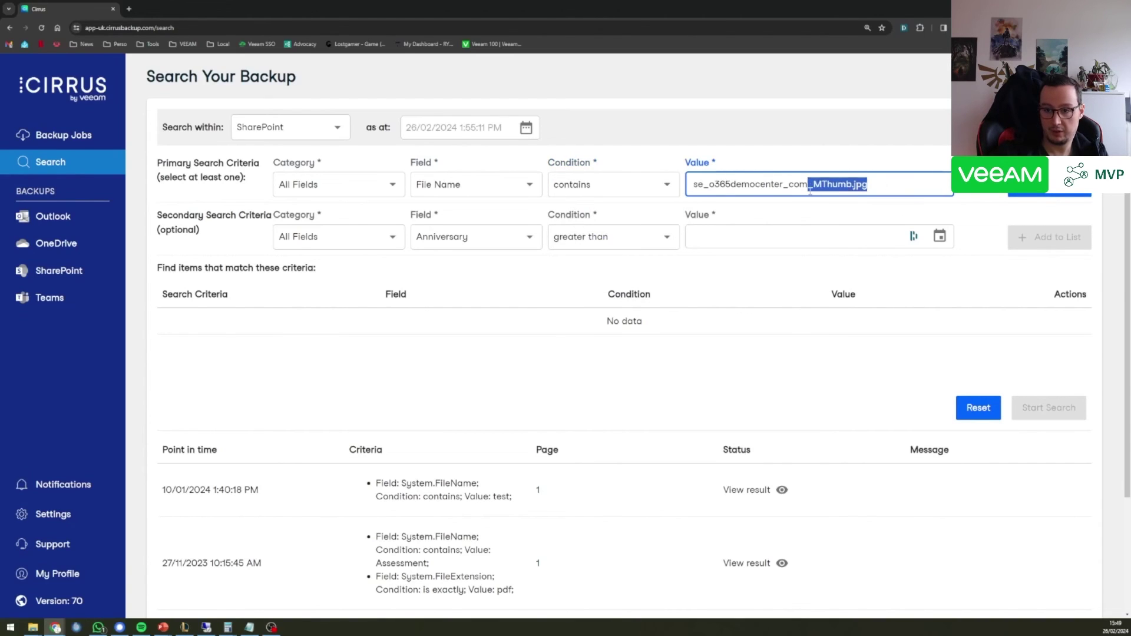
key("BackSpace")
key("Return")
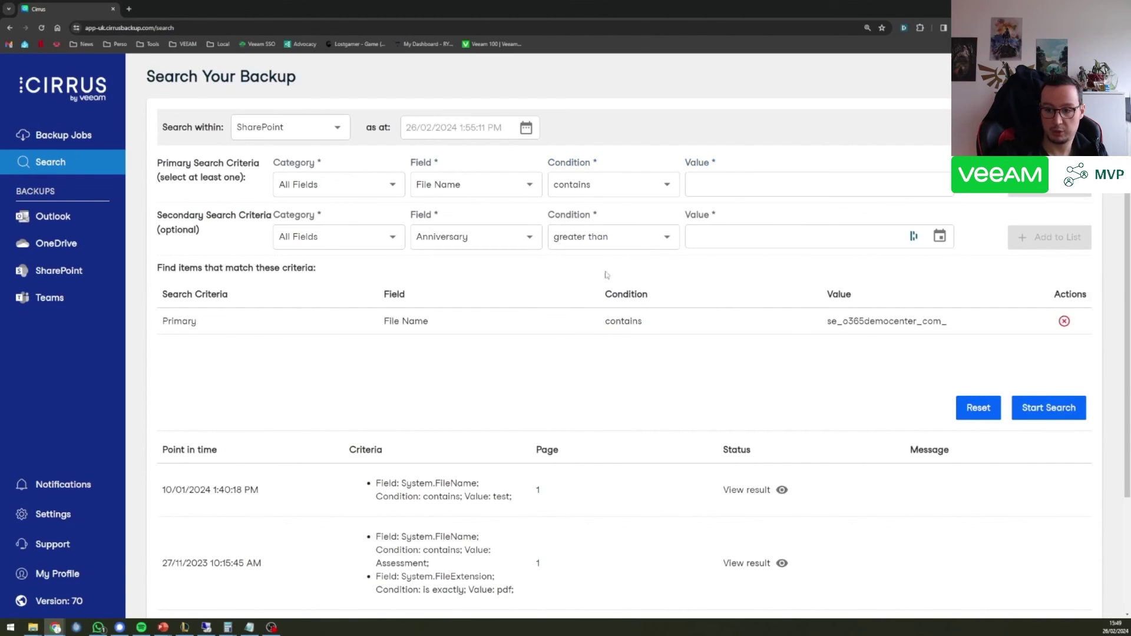
Examine the category and field options of the secondary search criteria and start the SharePoint search
scroll(766, 365, "down", 3)
scroll(801, 347, "up", 3)
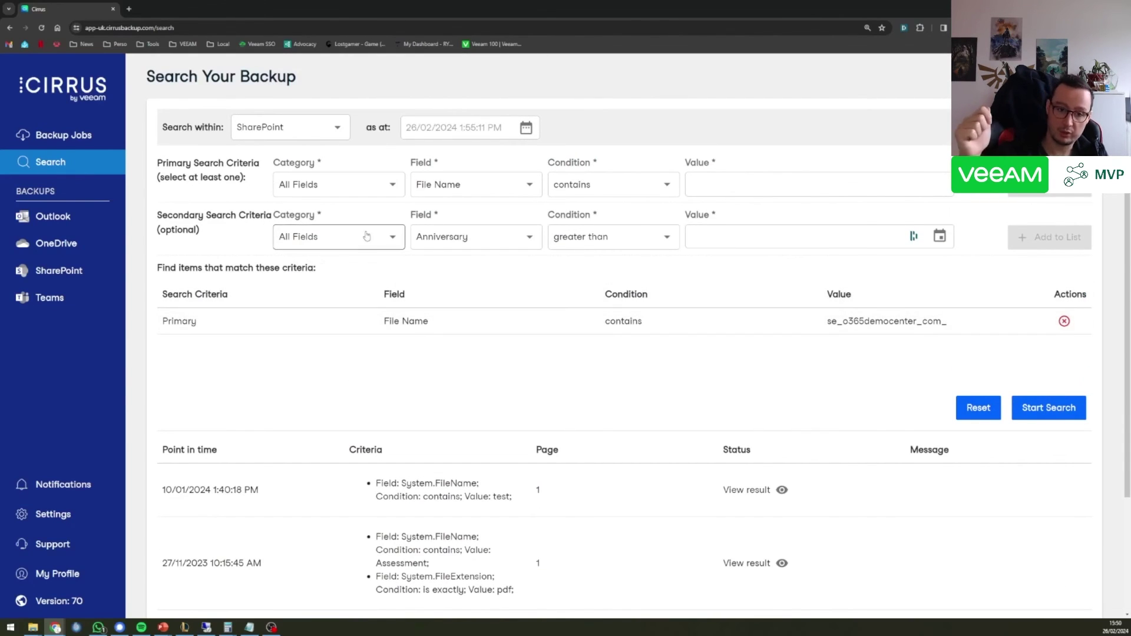
left_click(395, 242)
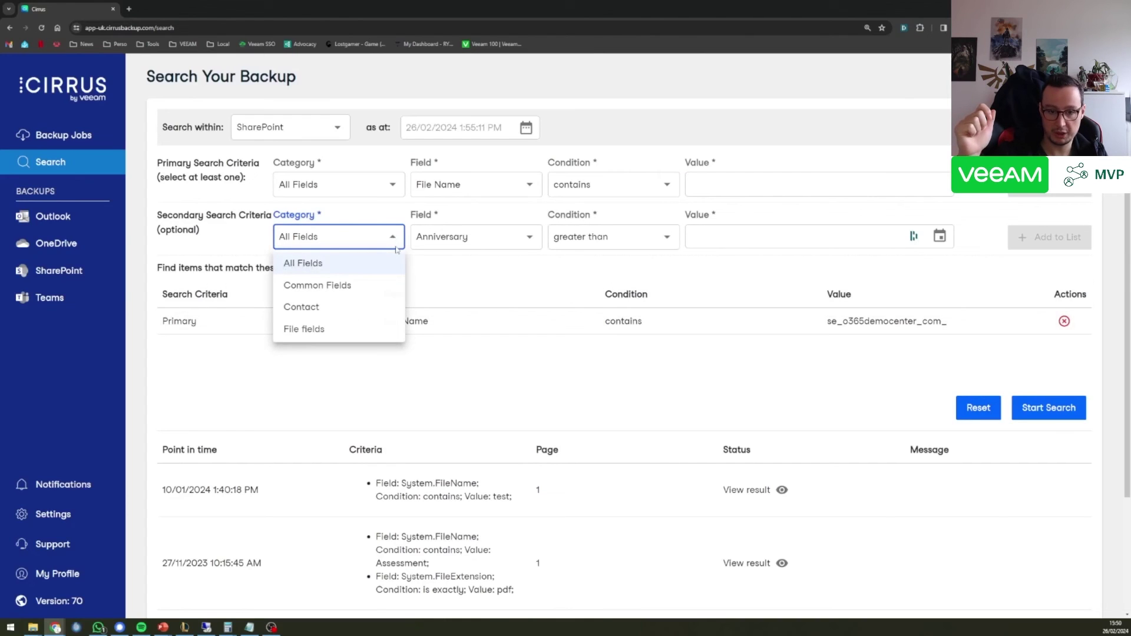
left_click(452, 243)
left_click(489, 241)
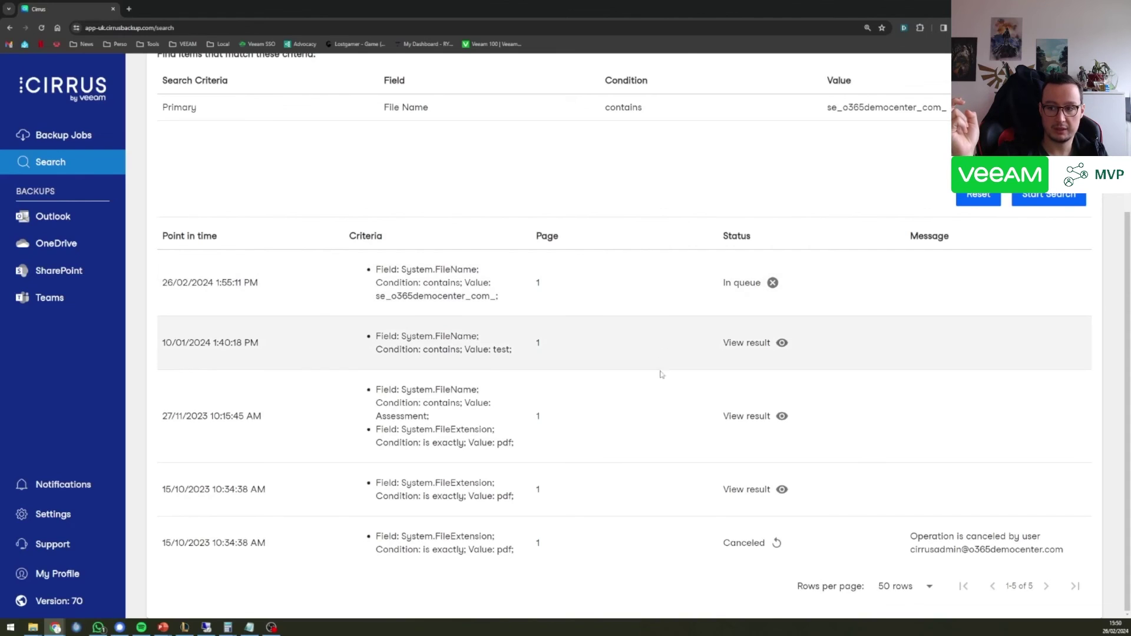
Open the results of the 10/01/2024 search for file names containing test and look through the listed items
left_click_drag(384, 334, 514, 352)
left_click(506, 340)
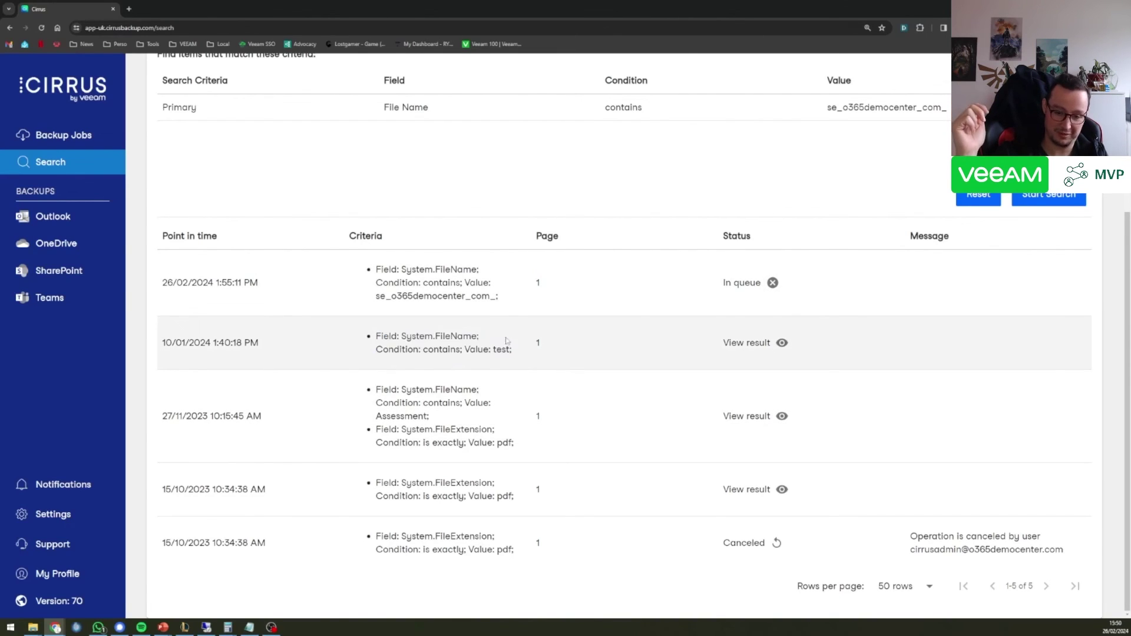
left_click(781, 344)
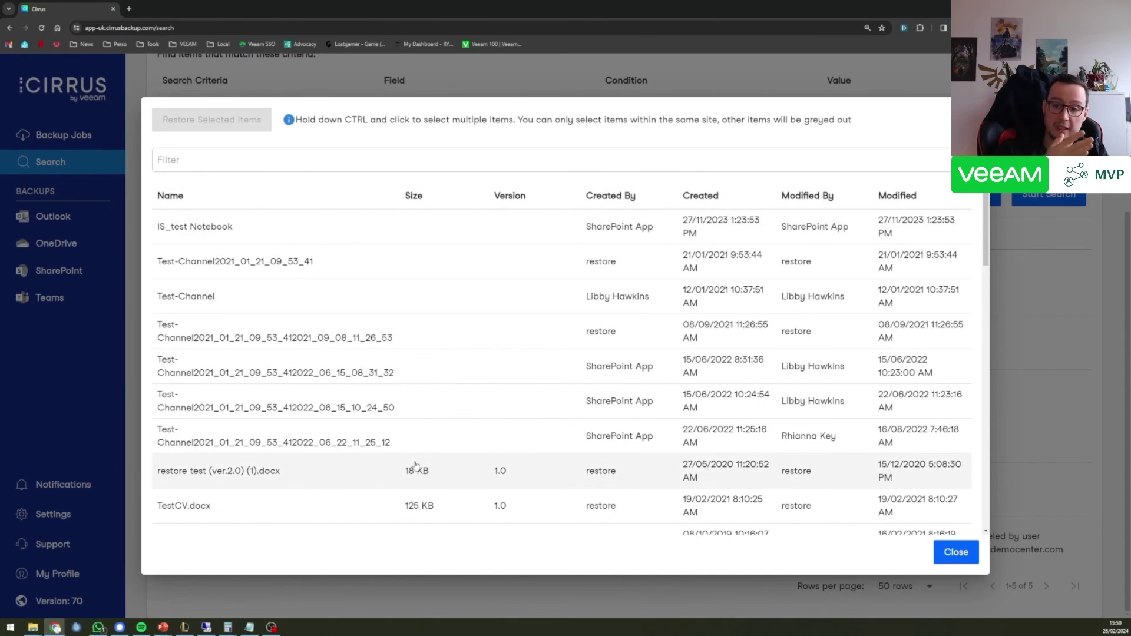
scroll(648, 412, "down", 6)
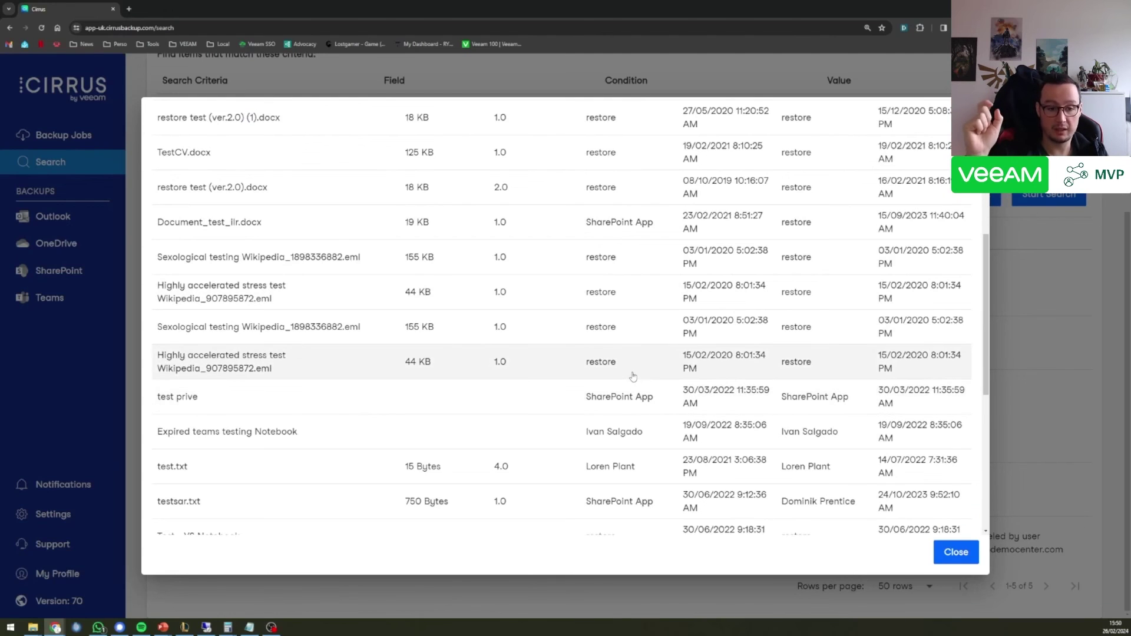
scroll(286, 362, "up", 5)
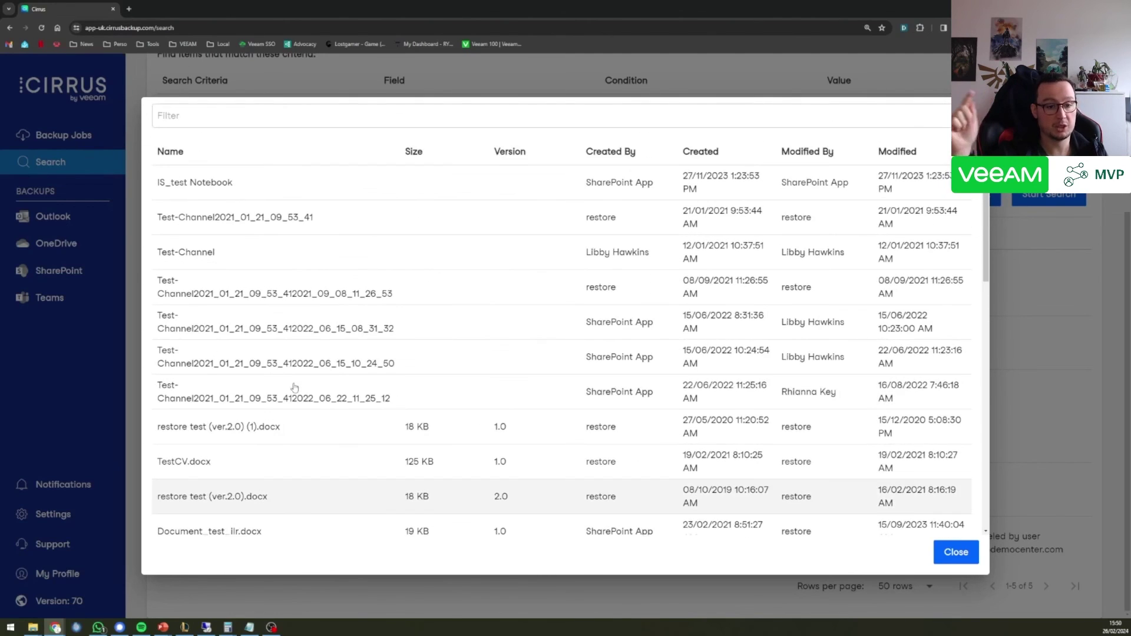
scroll(294, 386, "down", 7)
scroll(295, 386, "down", 5)
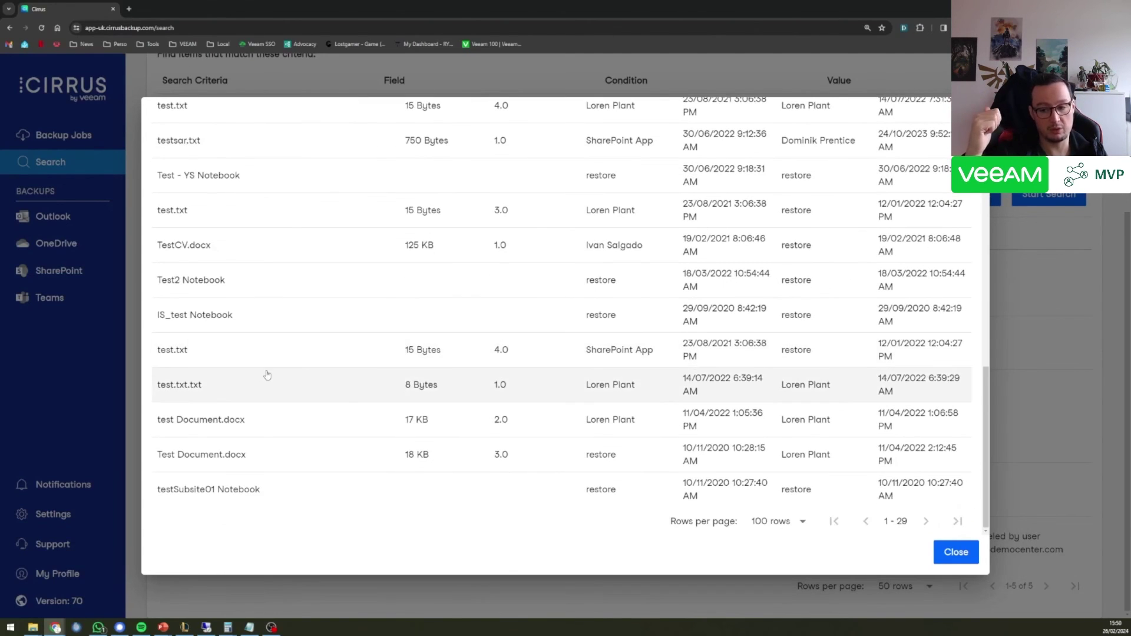
Select the 17 KB test Document.docx in the search results and check which other items can be selected with it
left_click(292, 419)
scroll(294, 421, "up", 12)
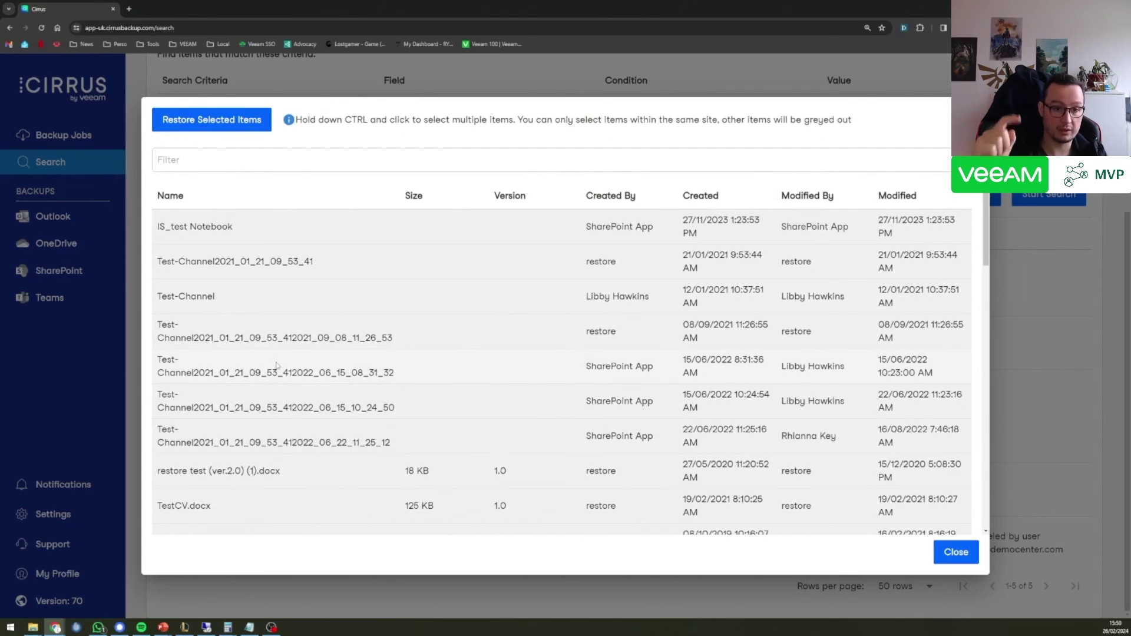
scroll(277, 365, "down", 12)
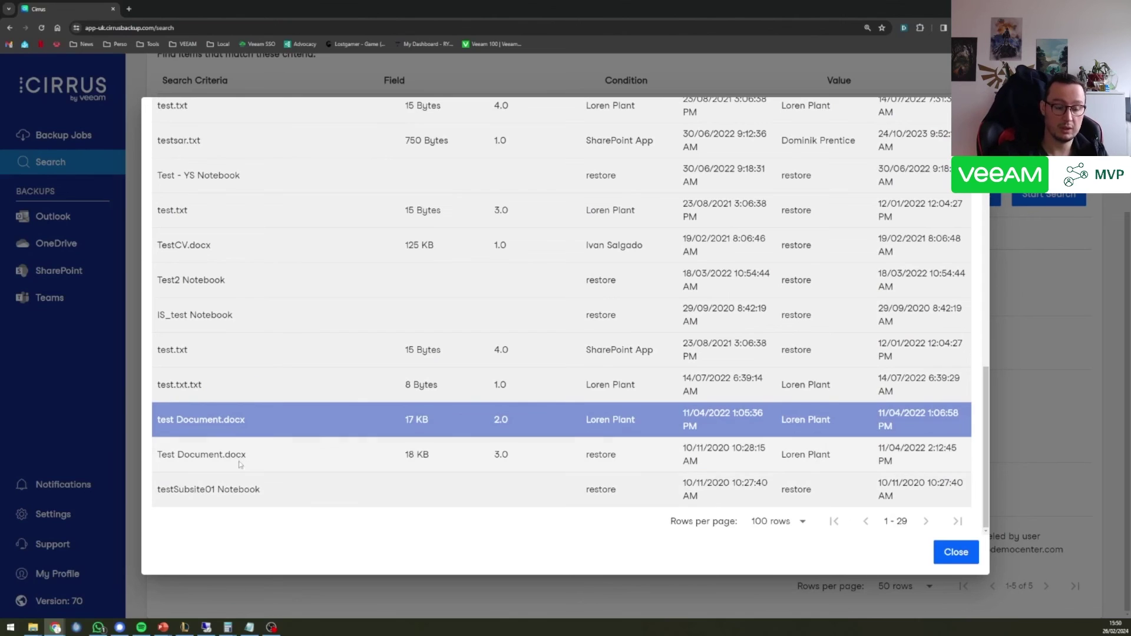
left_click(662, 614)
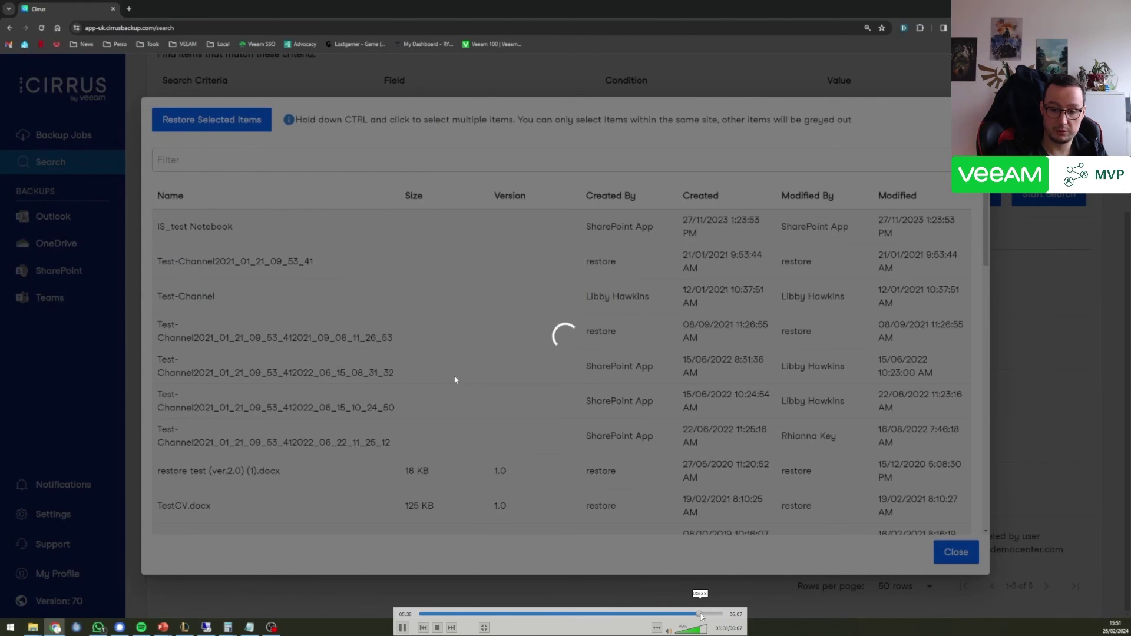
left_click(699, 614)
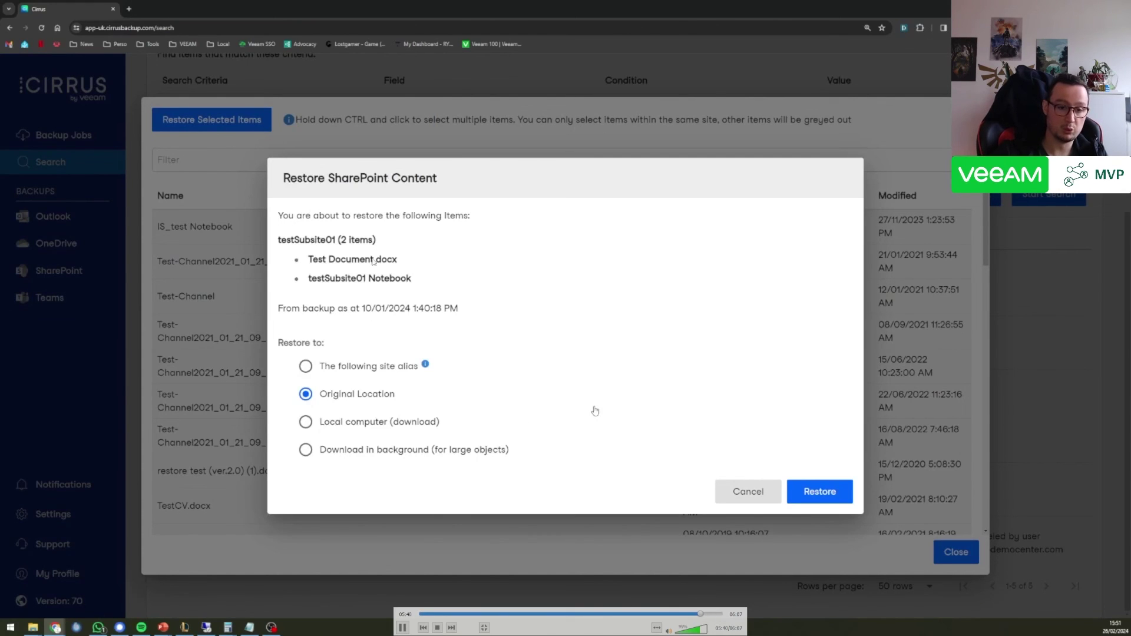